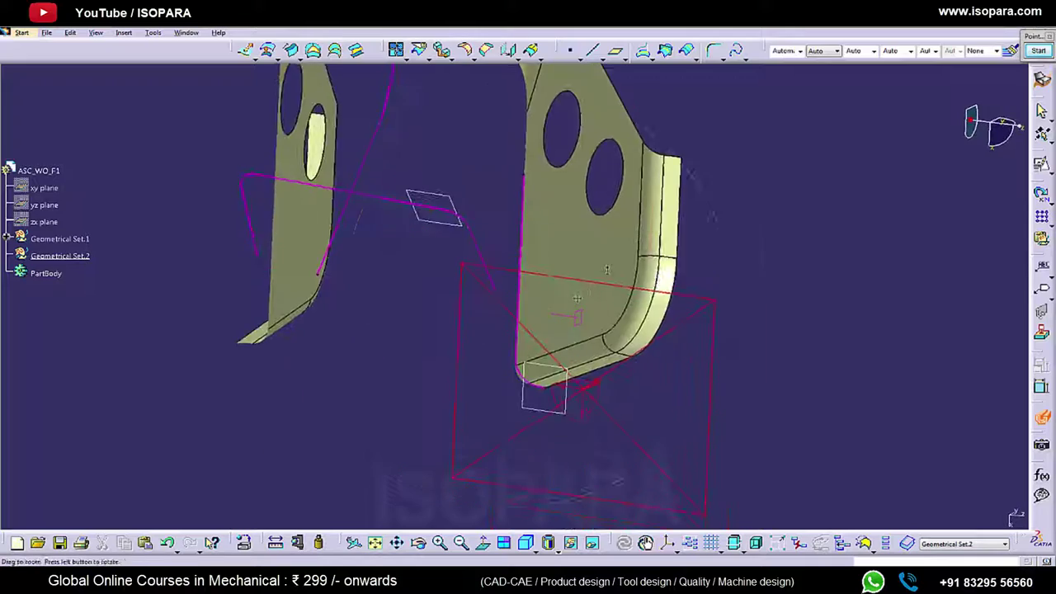
In section view, measure the radius of the side profile sketch's arc at the lower flange bend
{"action": "middle_click_drag", "start_coordinate": [549, 396], "coordinate": [500, 350]}
{"action": "left_click", "coordinate": [298, 541]}
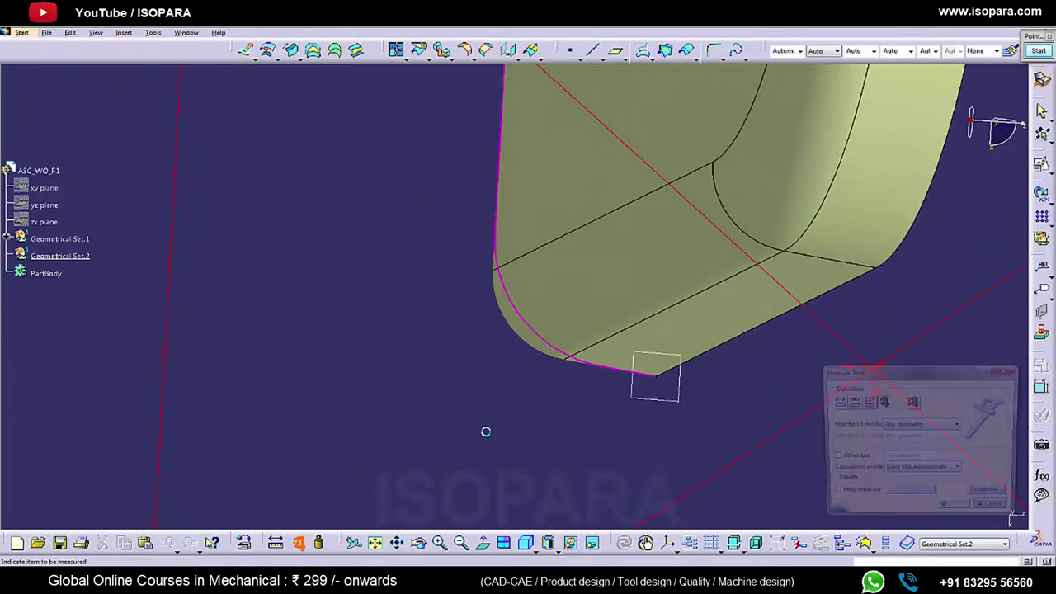
{"action": "left_click", "coordinate": [538, 334]}
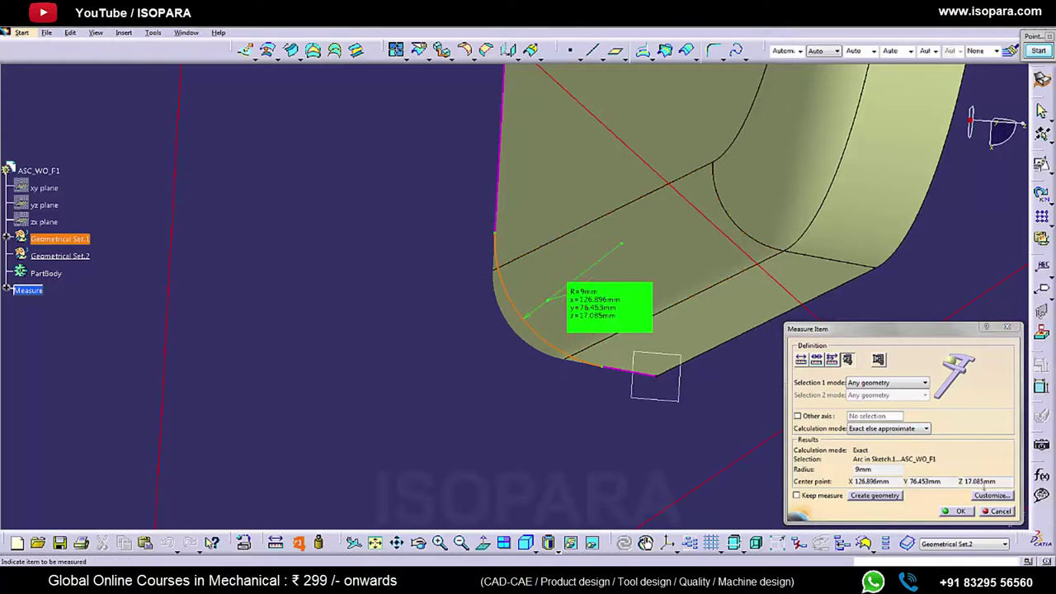
{"action": "left_click", "coordinate": [1001, 513]}
{"action": "middle_click_drag", "start_coordinate": [566, 370], "coordinate": [464, 323]}
{"action": "left_click", "coordinate": [1043, 418]}
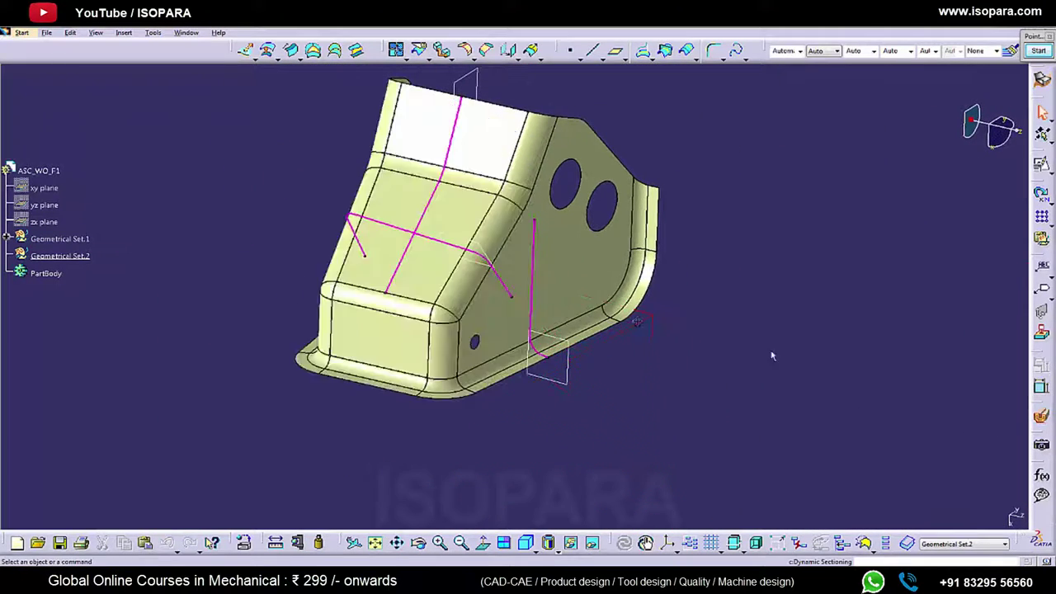
Section the part at the crosswise profile sketch and measure the sketch's corner arc between top face and side wall
{"action": "middle_click_drag", "start_coordinate": [754, 377], "coordinate": [660, 368]}
{"action": "left_click", "coordinate": [1041, 419]}
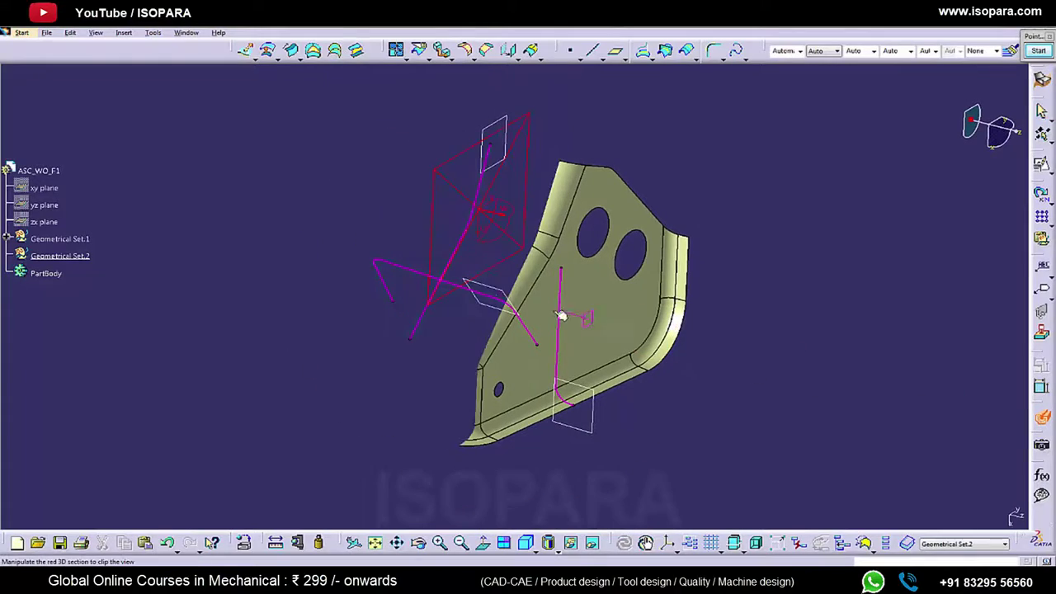
{"action": "left_click", "coordinate": [502, 293]}
{"action": "middle_click_drag", "start_coordinate": [557, 339], "coordinate": [530, 274]}
{"action": "middle_click_drag", "start_coordinate": [552, 368], "coordinate": [623, 335]}
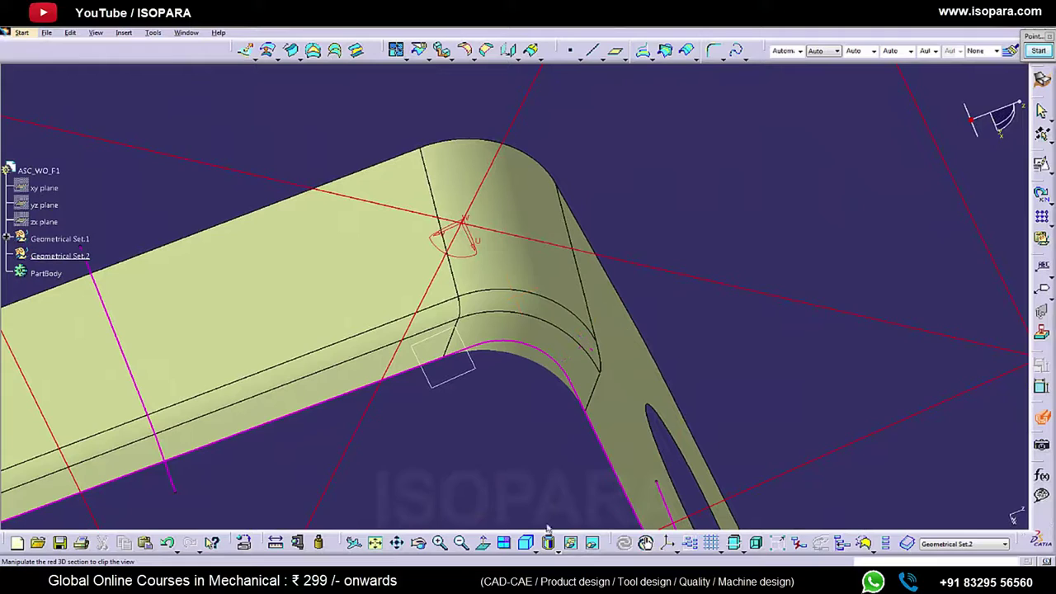
{"action": "left_click", "coordinate": [301, 544]}
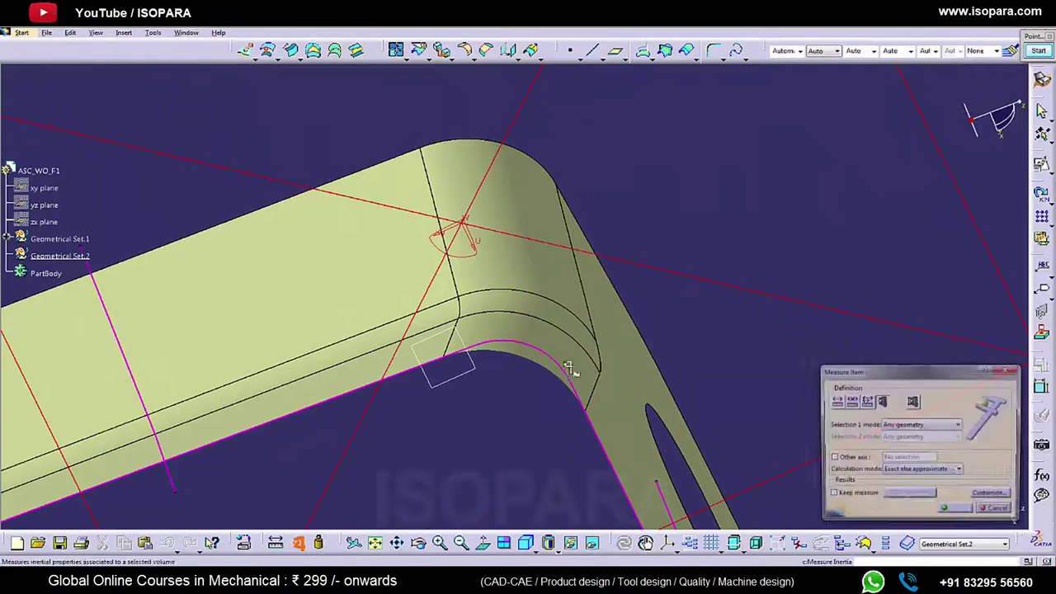
{"action": "left_click", "coordinate": [559, 360]}
{"action": "mouse_move", "coordinate": [598, 377]}
{"action": "middle_mouse_down"}
{"action": "mouse_move", "coordinate": [698, 427]}
{"action": "mouse_move", "coordinate": [641, 434]}
{"action": "mouse_move", "coordinate": [547, 361]}
{"action": "mouse_move", "coordinate": [565, 372]}
{"action": "middle_mouse_up"}
{"action": "left_click", "coordinate": [998, 514]}
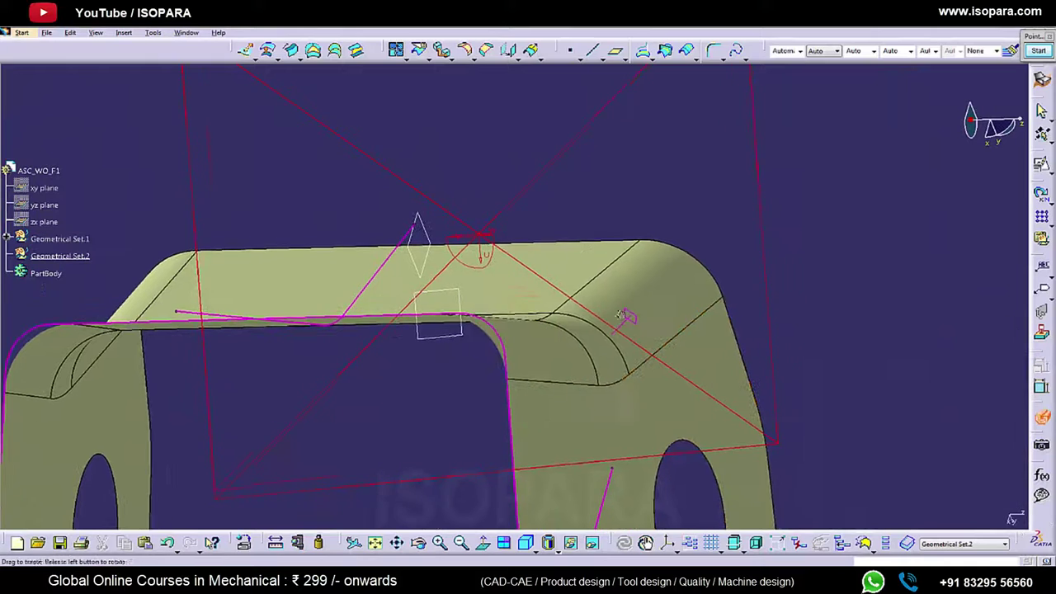
{"action": "middle_click_drag", "start_coordinate": [624, 318], "coordinate": [644, 332]}
{"action": "left_click", "coordinate": [1045, 418]}
Section the part along the lengthwise top profile and measure the angle between the sketch's two straight lines
{"action": "left_click", "coordinate": [1044, 418]}
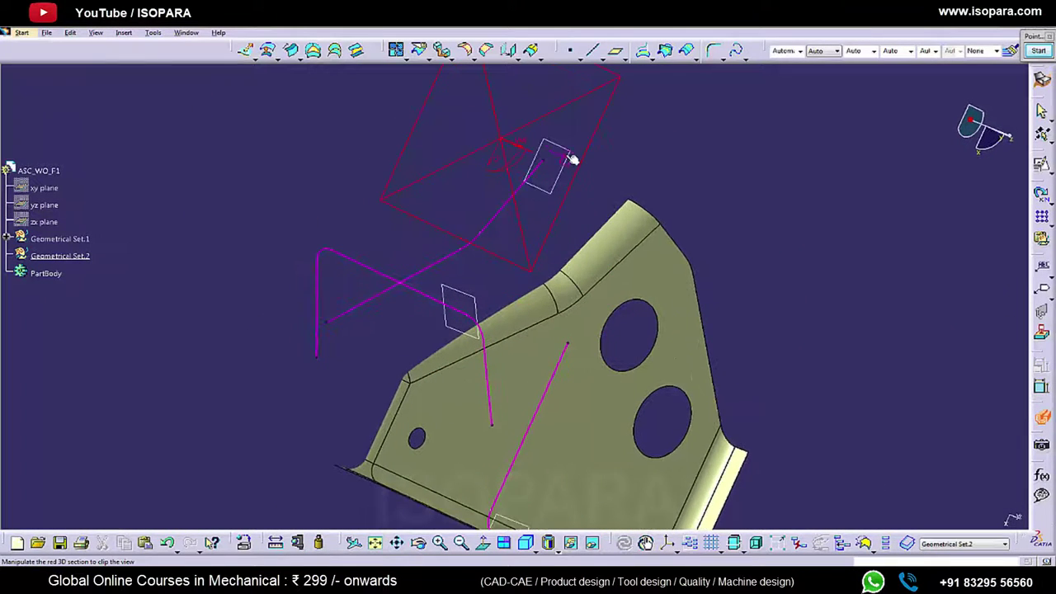
{"action": "left_click", "coordinate": [573, 160]}
{"action": "middle_click_drag", "start_coordinate": [653, 375], "coordinate": [563, 287]}
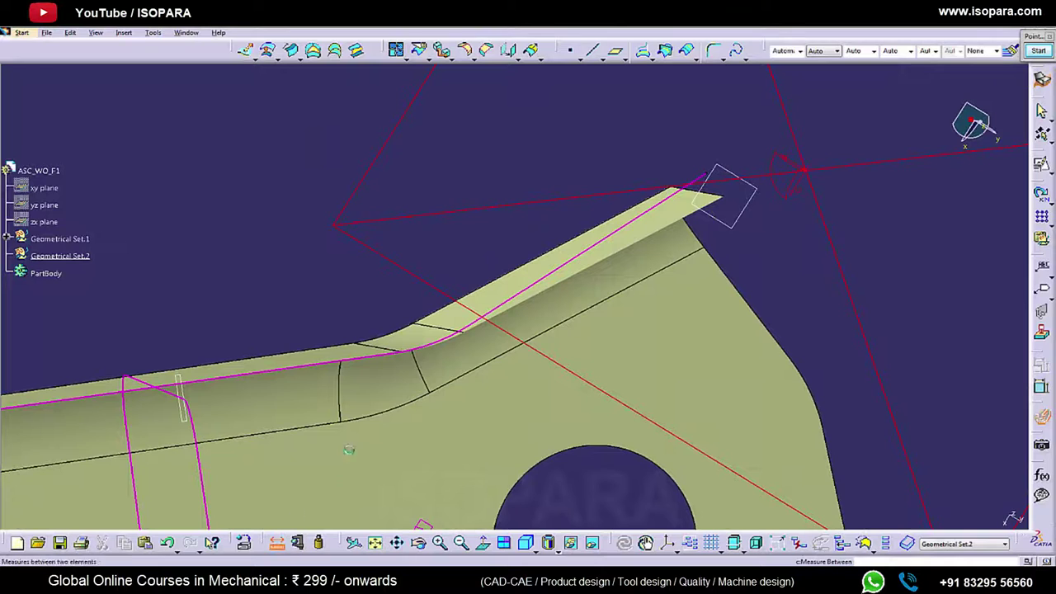
{"action": "left_click", "coordinate": [333, 368]}
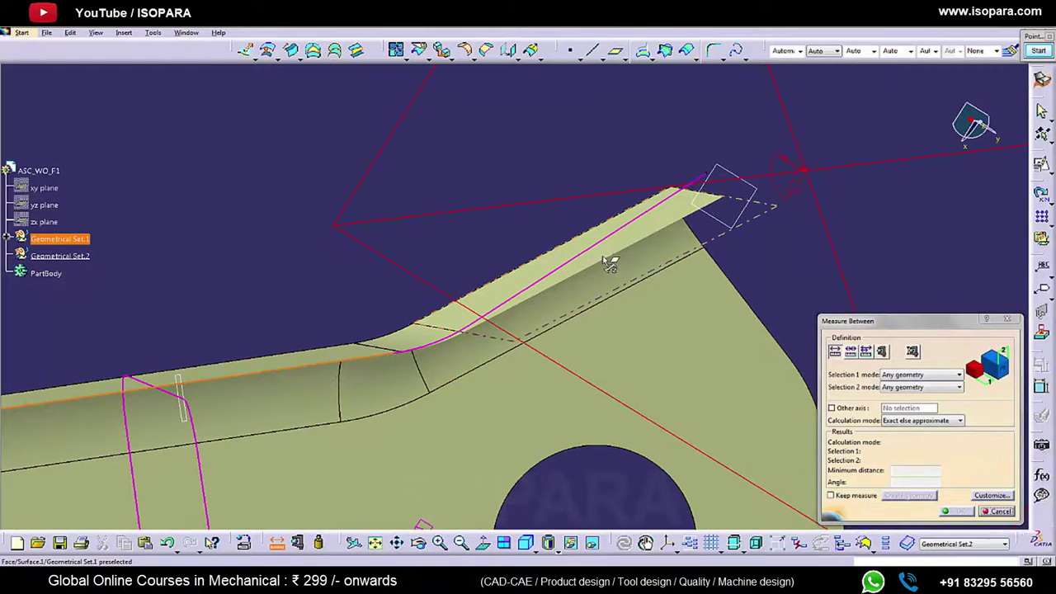
{"action": "left_click", "coordinate": [618, 284]}
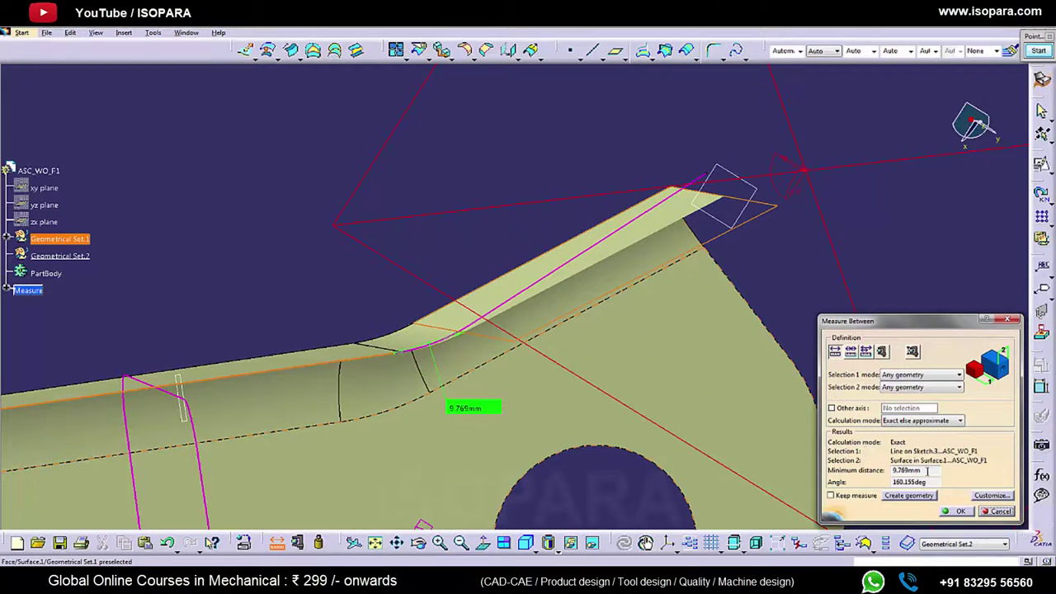
{"action": "left_click", "coordinate": [357, 369]}
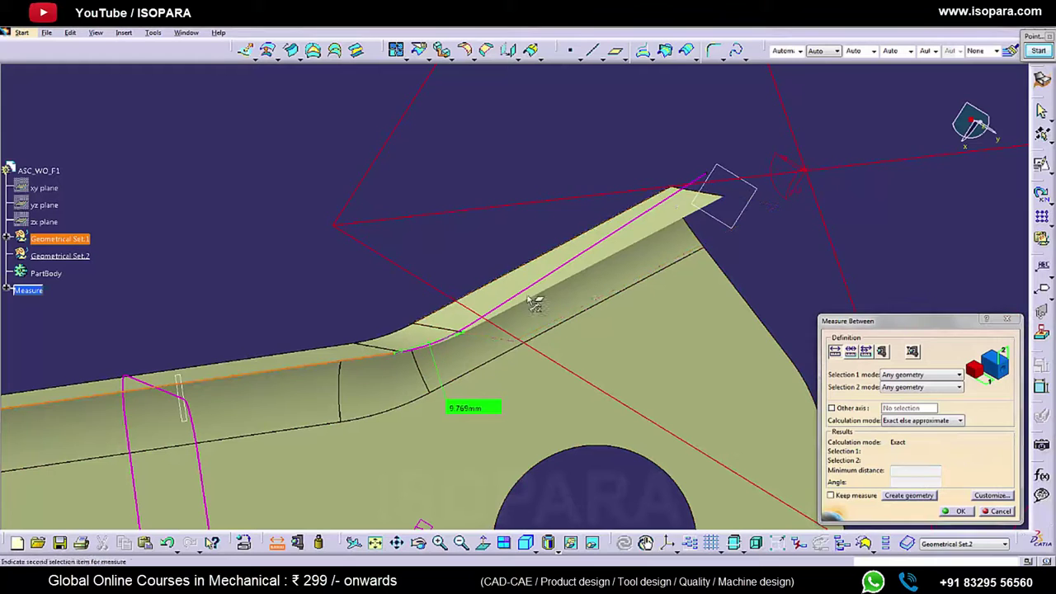
{"action": "left_click", "coordinate": [536, 290]}
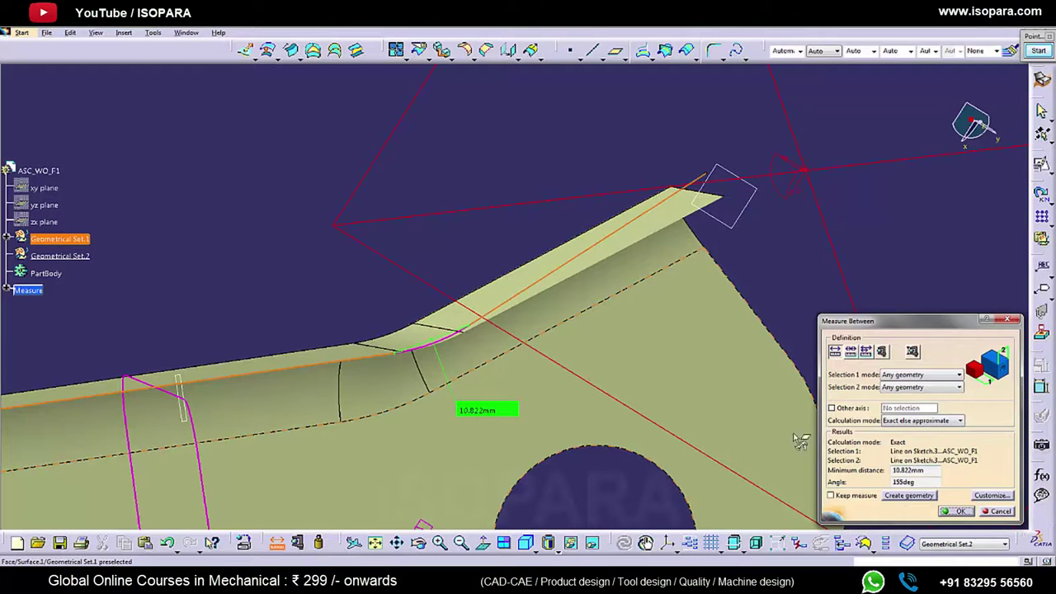
{"action": "middle_click_drag", "start_coordinate": [795, 436], "coordinate": [846, 470]}
{"action": "left_click", "coordinate": [894, 480]}
{"action": "scroll", "coordinate": [555, 398], "scroll_direction": "down", "scroll_amount": 1}
{"action": "middle_click_drag", "start_coordinate": [556, 398], "coordinate": [867, 502]}
{"action": "left_click", "coordinate": [1008, 515]}
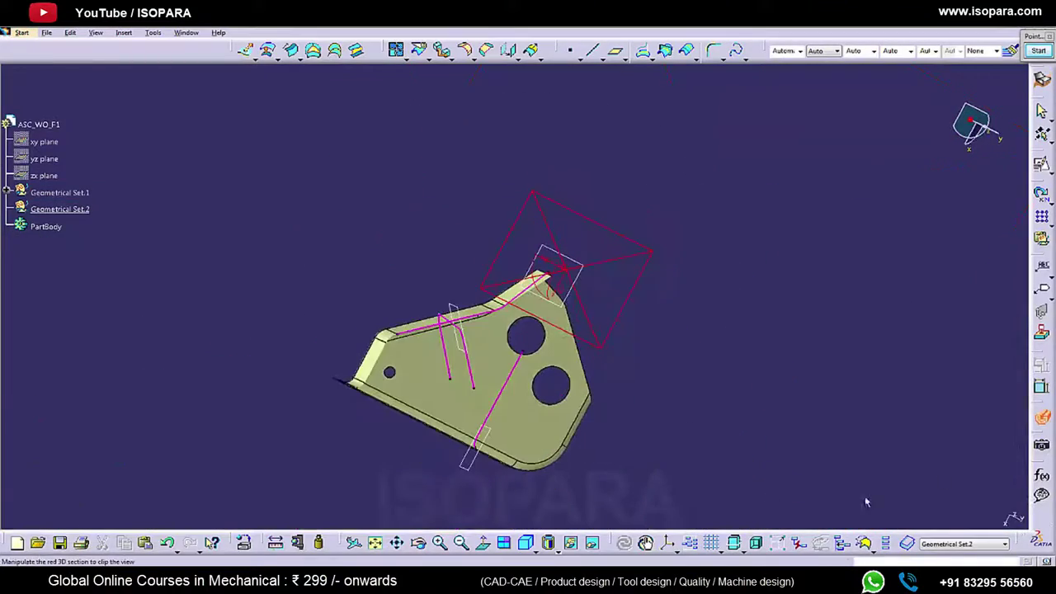
{"action": "left_click", "coordinate": [1044, 423]}
{"action": "middle_click_drag", "start_coordinate": [570, 388], "coordinate": [445, 340]}
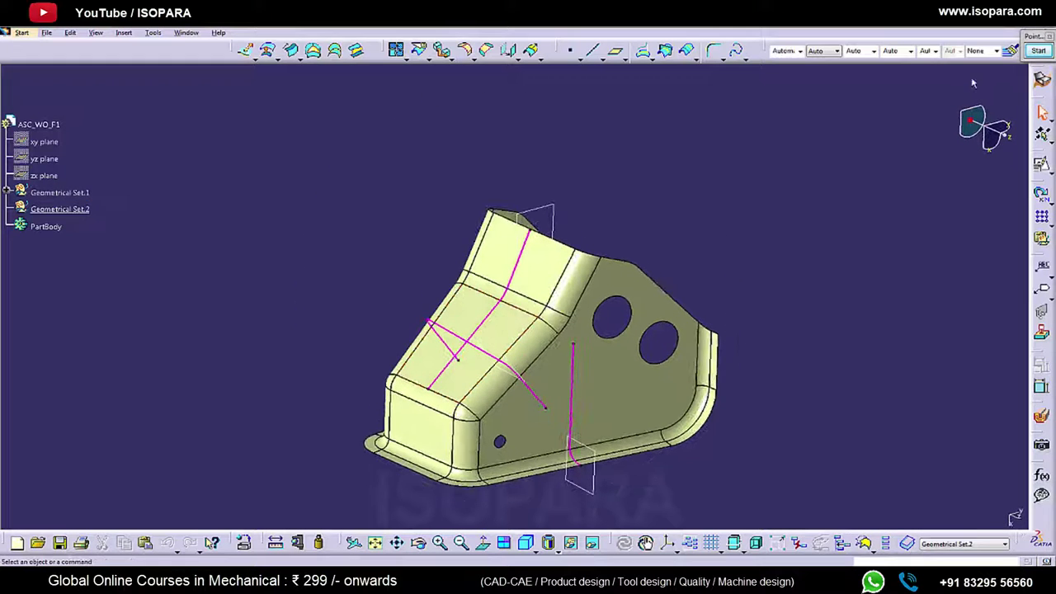
Number the three profile sketches 1, 2 and 3 with the on-screen annotation tool
{"action": "left_click", "coordinate": [1041, 54]}
{"action": "left_click", "coordinate": [1039, 51]}
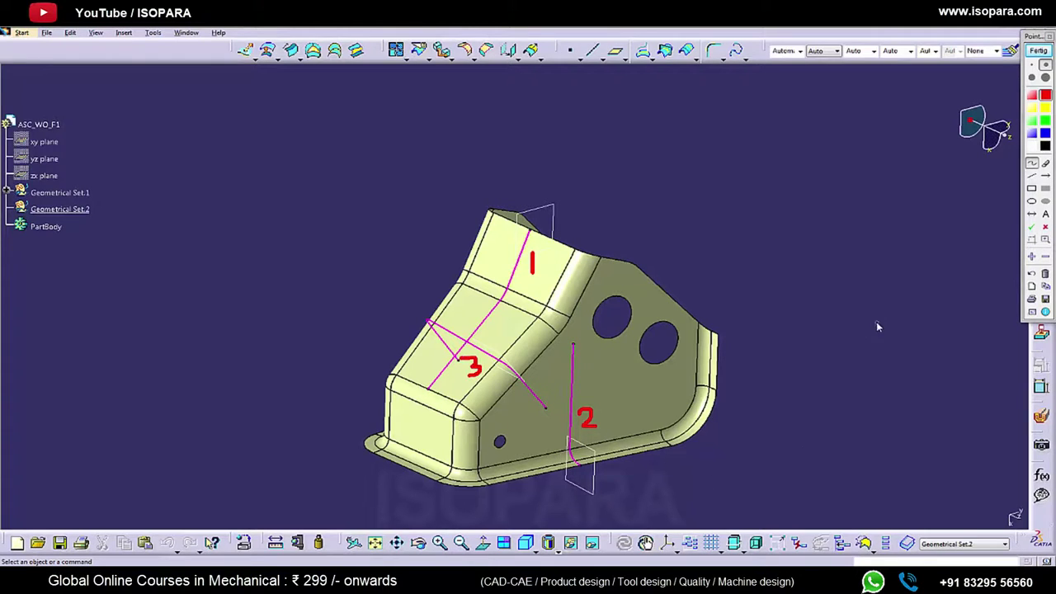
{"action": "left_click", "coordinate": [1039, 51]}
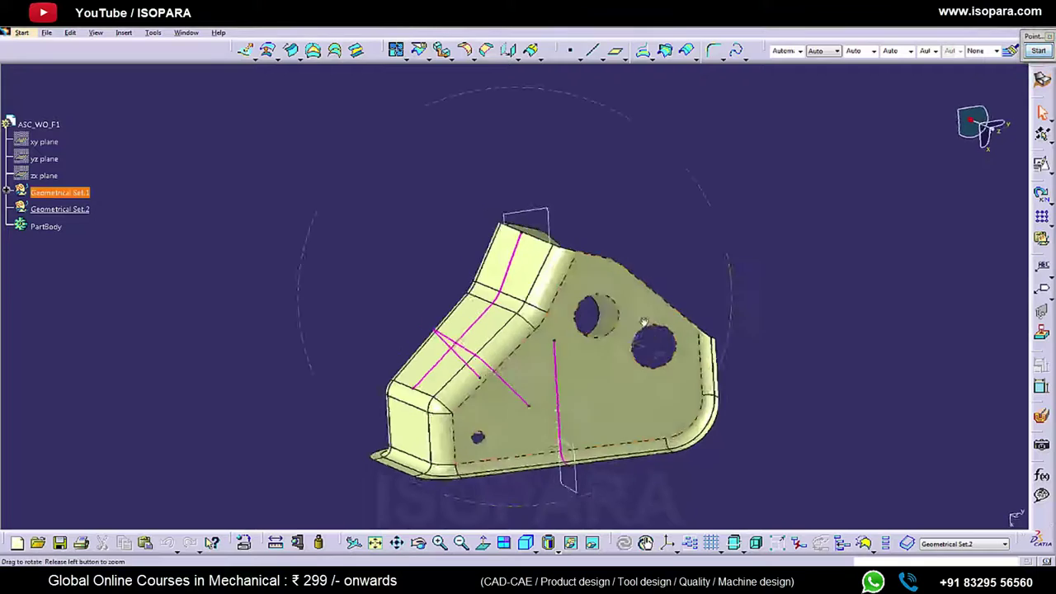
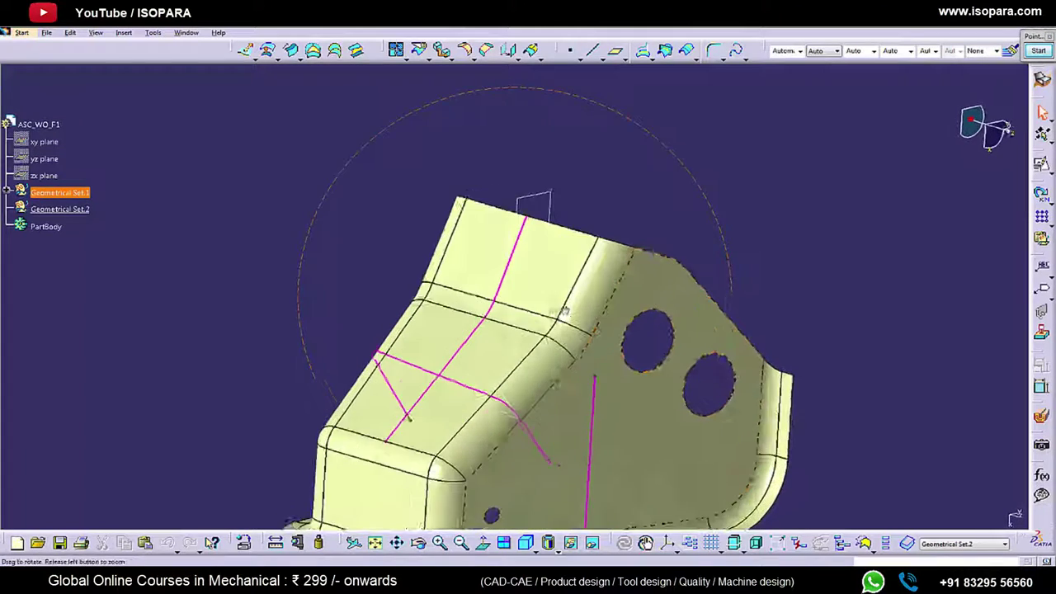
Join Surface.1 while removing the bend faces between the two top faces and the upper edge fillet on the far side
{"action": "left_click", "coordinate": [397, 50]}
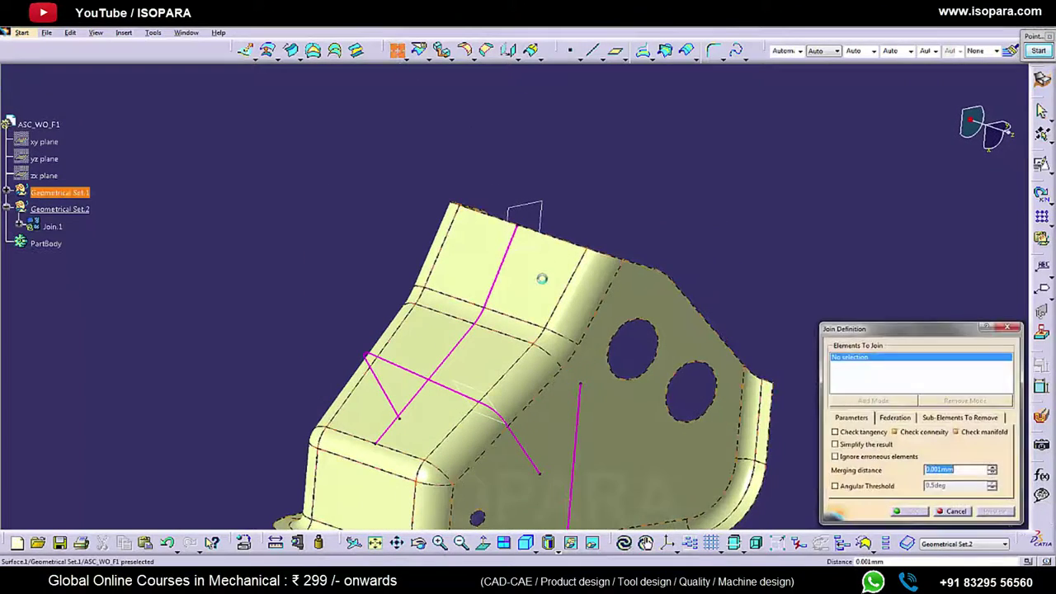
{"action": "left_click", "coordinate": [940, 420]}
{"action": "mouse_move", "coordinate": [619, 363]}
{"action": "middle_mouse_down"}
{"action": "mouse_move", "coordinate": [644, 360]}
{"action": "mouse_move", "coordinate": [603, 366]}
{"action": "middle_mouse_up"}
{"action": "left_click", "coordinate": [601, 348]}
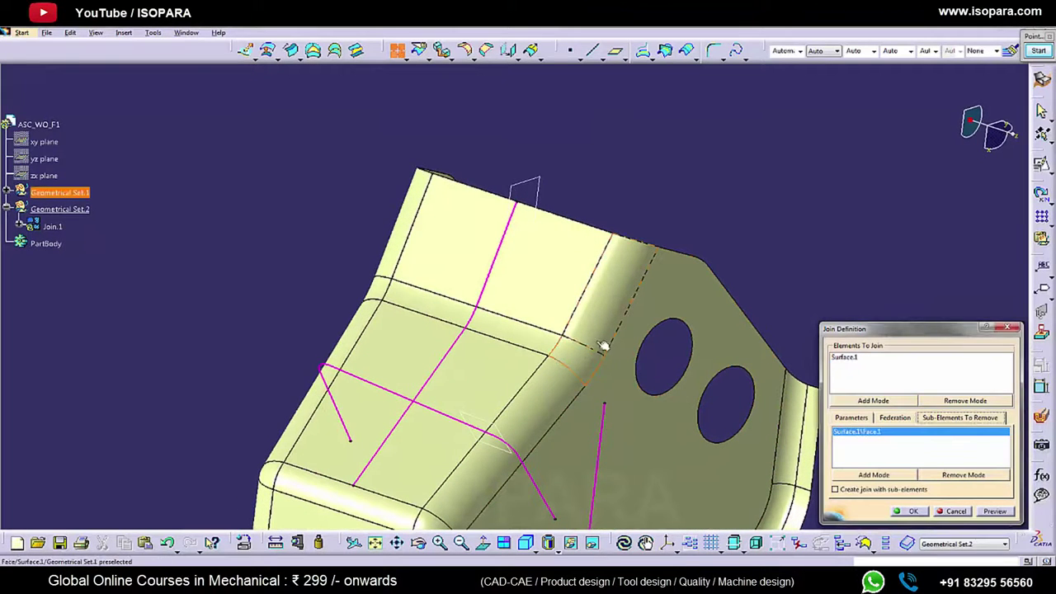
{"action": "left_click", "coordinate": [535, 334]}
{"action": "middle_click_drag", "start_coordinate": [438, 336], "coordinate": [447, 329]}
{"action": "middle_click_drag", "start_coordinate": [538, 361], "coordinate": [581, 380]}
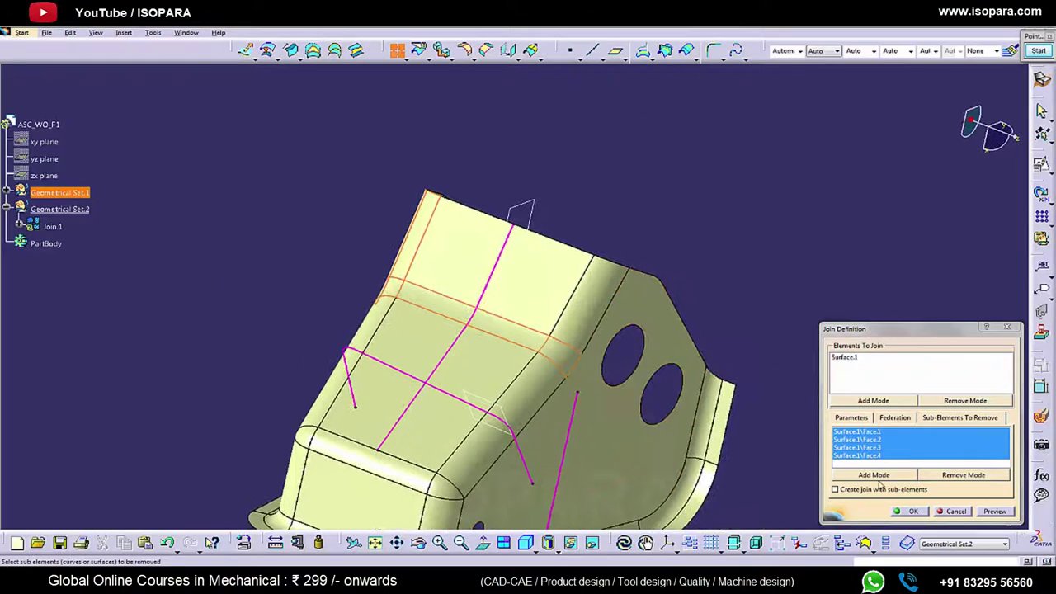
{"action": "left_click", "coordinate": [904, 510]}
Join Join.1 with the upper flat face and its adjacent fillet removed, creating a separate join from those sub-elements
{"action": "middle_click_drag", "start_coordinate": [670, 418], "coordinate": [618, 384]}
{"action": "middle_click", "coordinate": [584, 317]}
{"action": "middle_click_drag", "start_coordinate": [551, 219], "coordinate": [609, 239]}
{"action": "left_click", "coordinate": [581, 207]}
{"action": "left_click", "coordinate": [395, 54]}
{"action": "left_click", "coordinate": [533, 257]}
{"action": "left_click", "coordinate": [940, 420]}
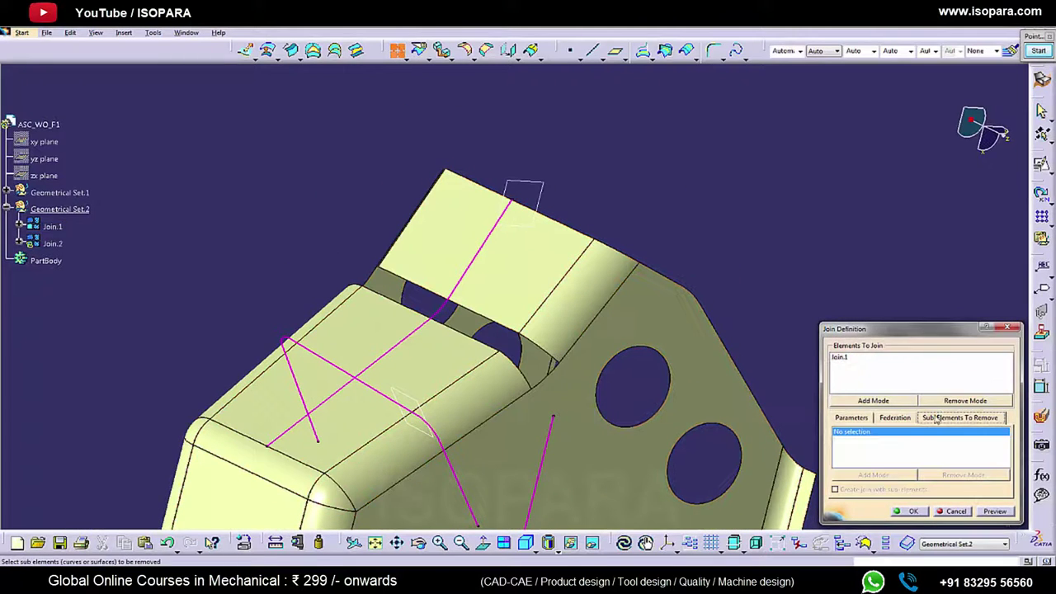
{"action": "left_click", "coordinate": [588, 314]}
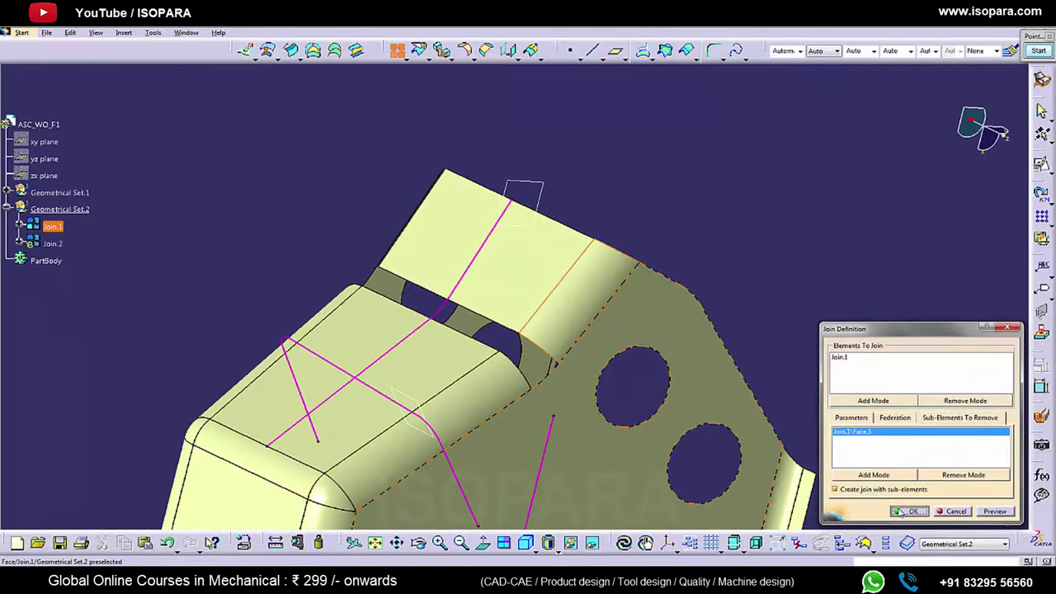
{"action": "left_click", "coordinate": [902, 512]}
{"action": "left_click", "coordinate": [596, 325]}
{"action": "middle_click_drag", "start_coordinate": [601, 325], "coordinate": [519, 272]}
{"action": "left_click", "coordinate": [516, 269]}
{"action": "left_click", "coordinate": [990, 514]}
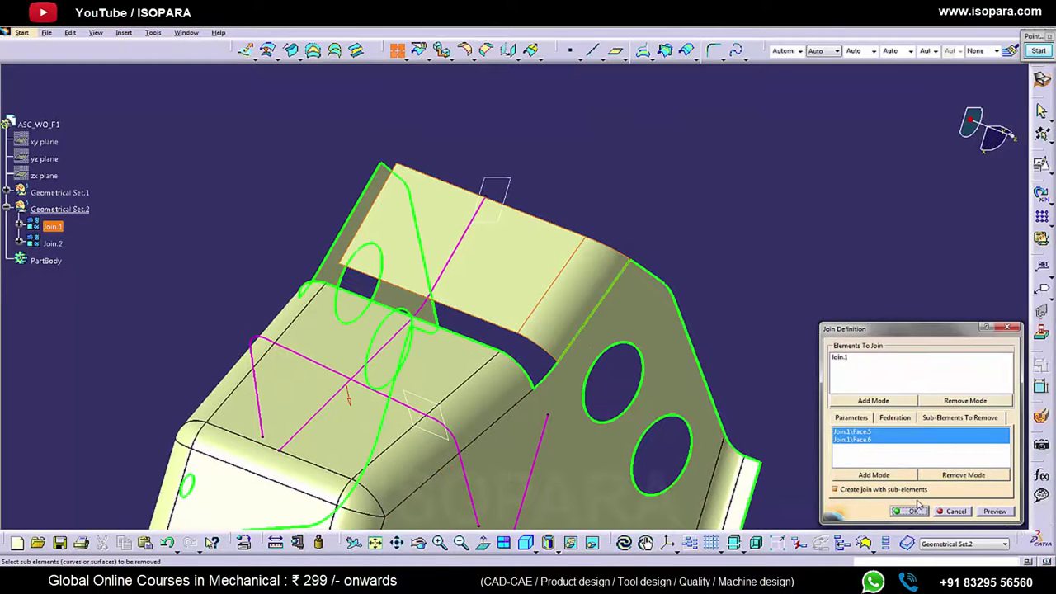
{"action": "left_click", "coordinate": [916, 511]}
Join Join.3 while removing its fillet face, leaving only the upper flat face
{"action": "left_click", "coordinate": [575, 321]}
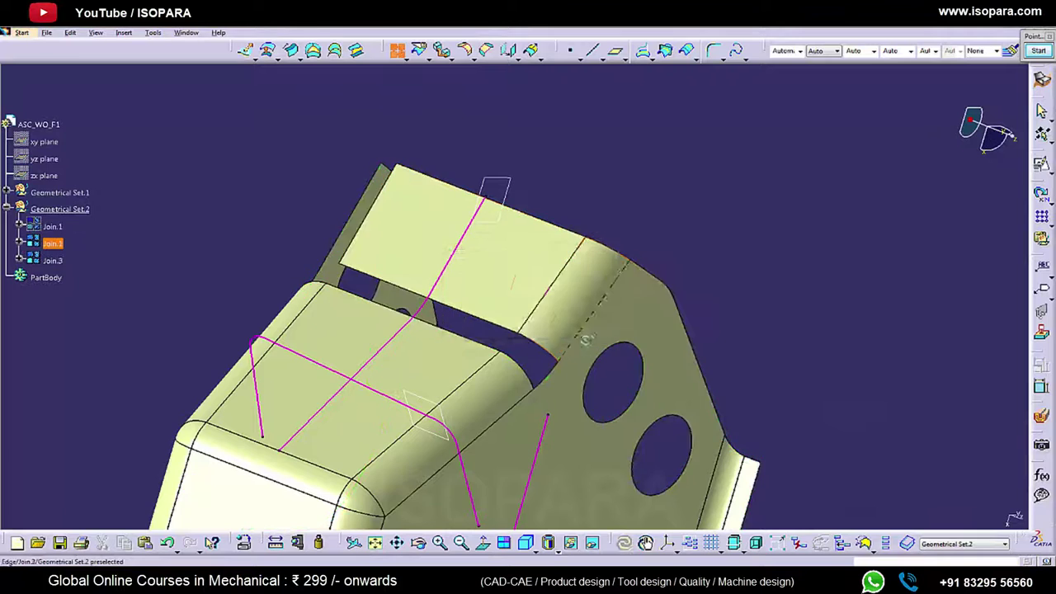
{"action": "middle_click_drag", "start_coordinate": [586, 338], "coordinate": [582, 318]}
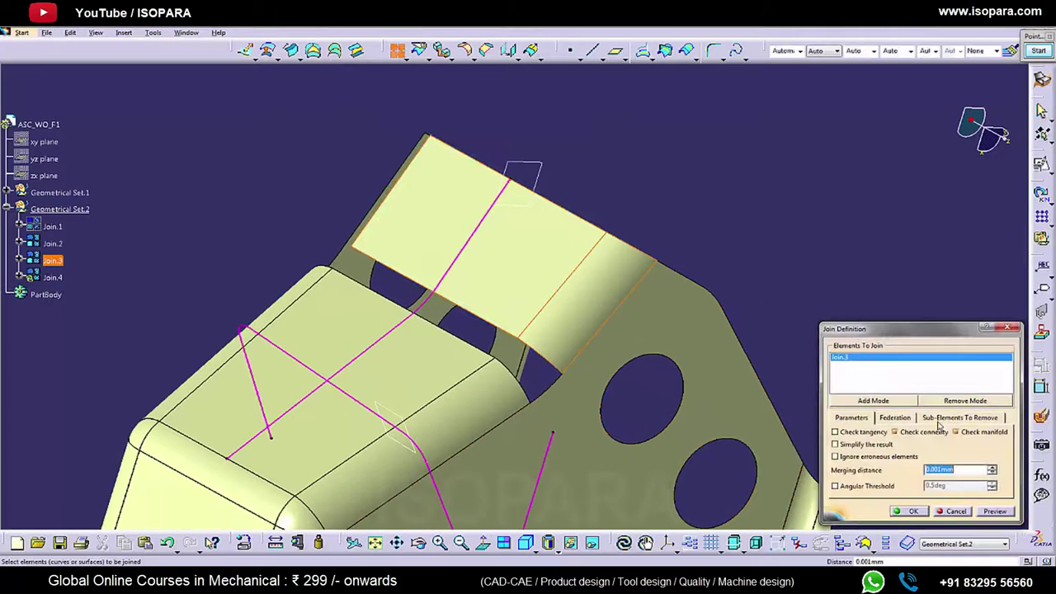
{"action": "middle_click_drag", "start_coordinate": [641, 382], "coordinate": [573, 332]}
{"action": "left_click", "coordinate": [574, 332]}
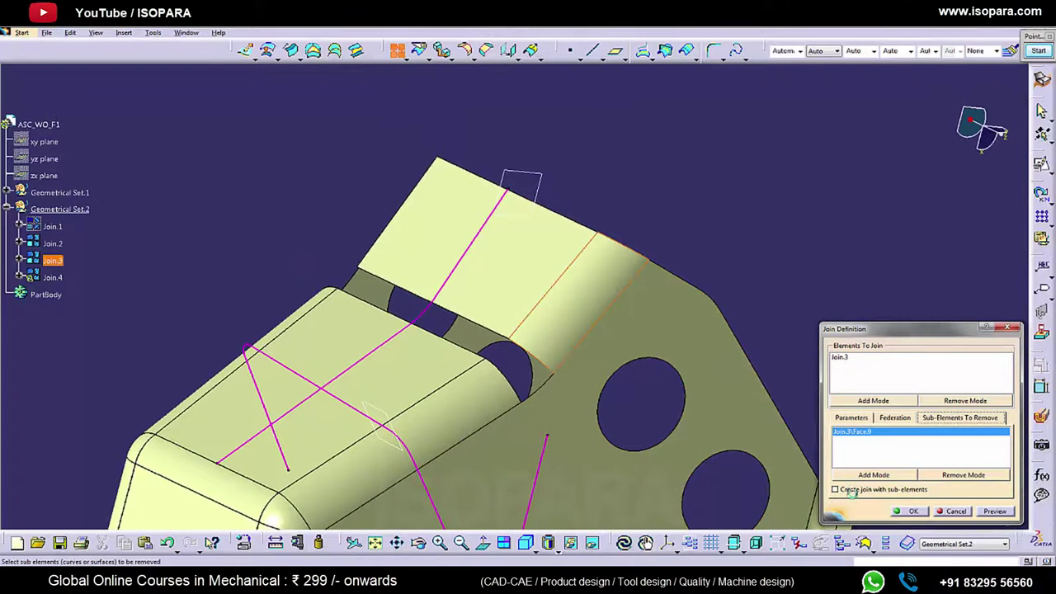
{"action": "left_click", "coordinate": [912, 511]}
{"action": "middle_click_drag", "start_coordinate": [584, 417], "coordinate": [623, 330]}
Extrapolate the upper flat face by 10 mm from its lower edge, choosing the continuity type
{"action": "left_click", "coordinate": [533, 51]}
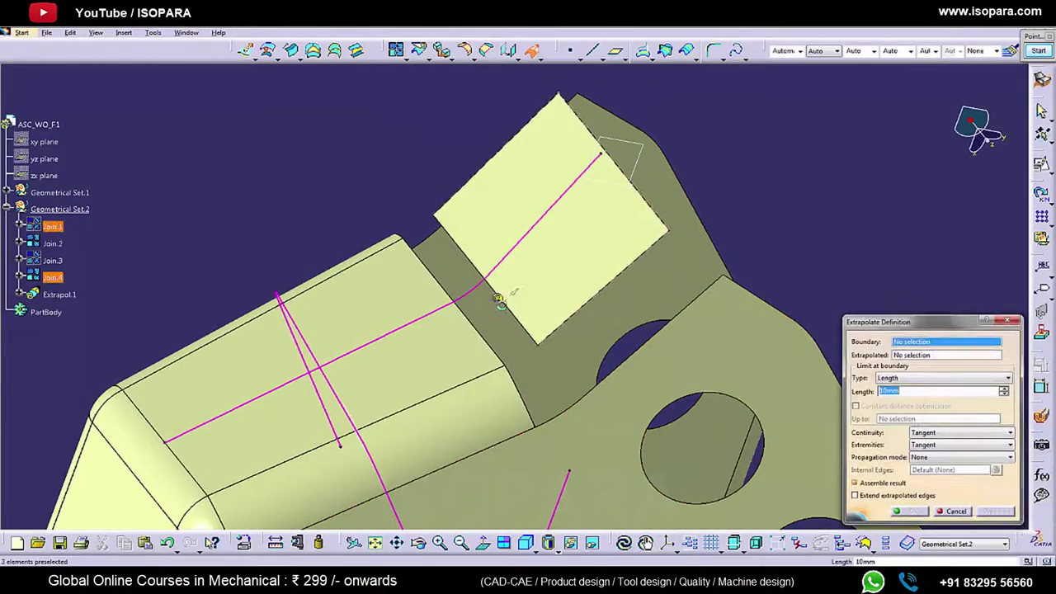
{"action": "left_click", "coordinate": [505, 299]}
{"action": "middle_click_drag", "start_coordinate": [572, 361], "coordinate": [527, 348]}
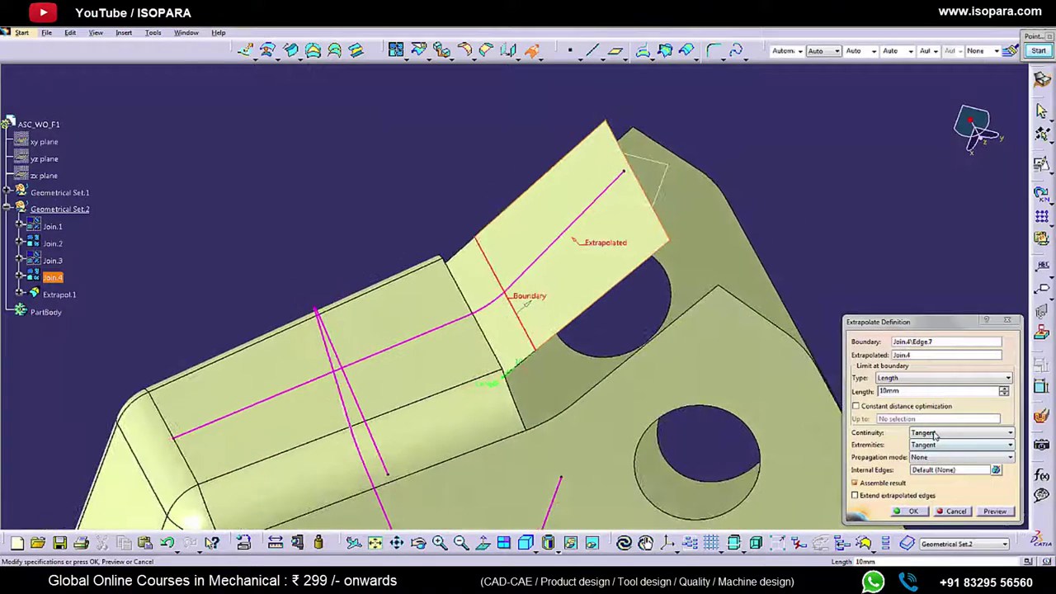
{"action": "left_click", "coordinate": [935, 434]}
{"action": "left_click", "coordinate": [939, 453]}
{"action": "left_click", "coordinate": [914, 509]}
{"action": "left_click", "coordinate": [911, 512]}
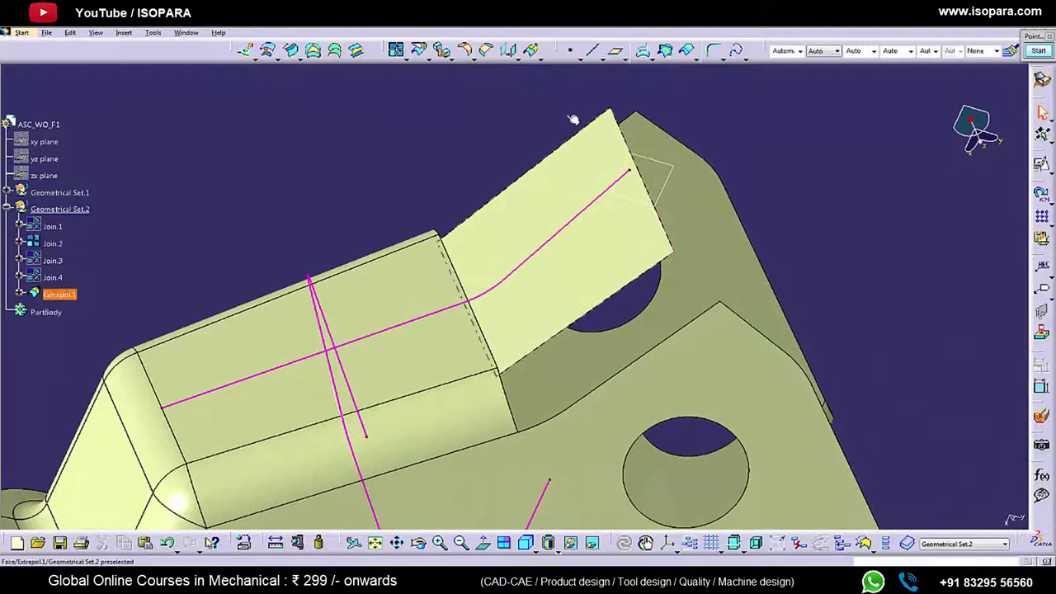
Extrapolate the lower top face from its boundary edge facing the upper flat face
{"action": "left_click", "coordinate": [532, 53]}
{"action": "left_click", "coordinate": [480, 330]}
{"action": "middle_click_drag", "start_coordinate": [730, 380], "coordinate": [743, 430]}
{"action": "left_click", "coordinate": [911, 511]}
Split Extrapol.2 with Extrapol.1 as the cutting element, and hide the upper extrapolated face
{"action": "middle_click_drag", "start_coordinate": [589, 319], "coordinate": [581, 290]}
{"action": "left_click", "coordinate": [421, 53]}
{"action": "left_click", "coordinate": [499, 316]}
{"action": "left_click", "coordinate": [561, 292]}
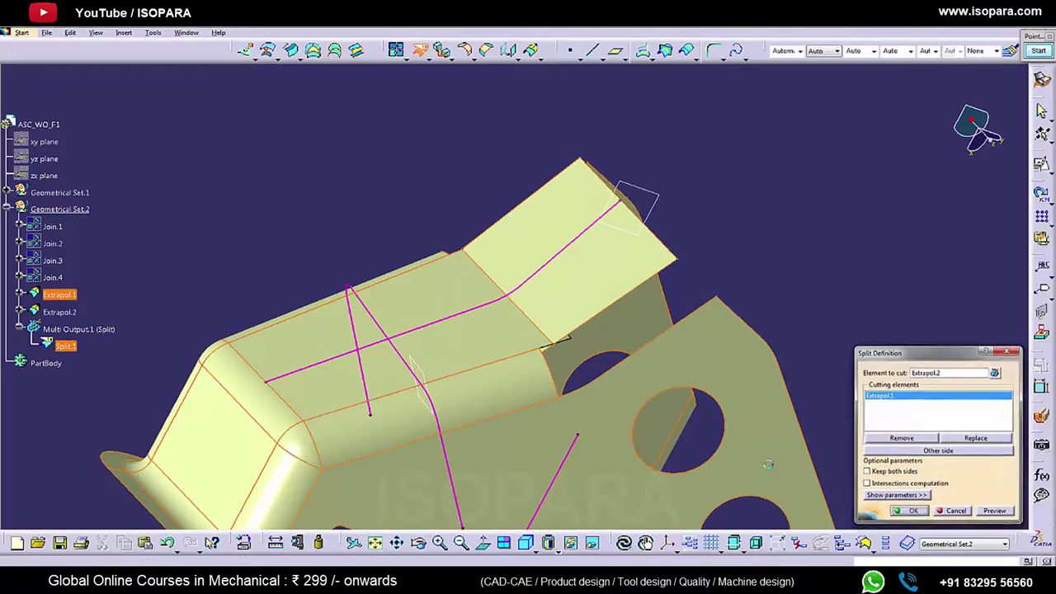
{"action": "left_click", "coordinate": [906, 511]}
{"action": "right_click", "coordinate": [594, 271]}
{"action": "left_click", "coordinate": [616, 304]}
Set up a linear swept surface with reference surface, using the split lower face as reference and its upper boundary edge as guide curve
{"action": "middle_click_drag", "start_coordinate": [607, 343], "coordinate": [600, 321]}
{"action": "left_click", "coordinate": [571, 52]}
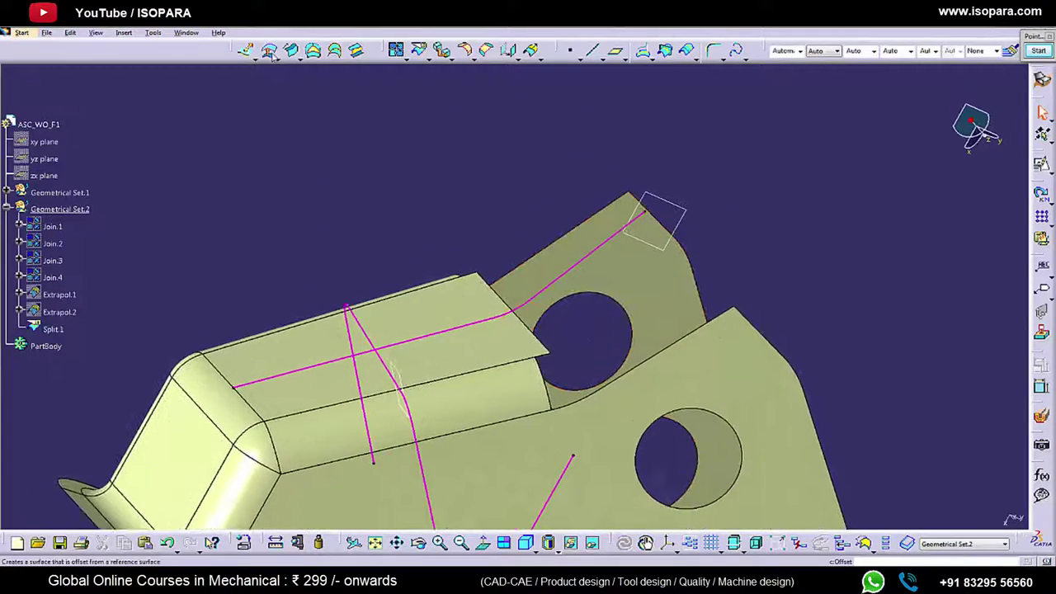
{"action": "middle_click_drag", "start_coordinate": [524, 248], "coordinate": [642, 322]}
{"action": "left_click", "coordinate": [846, 104]}
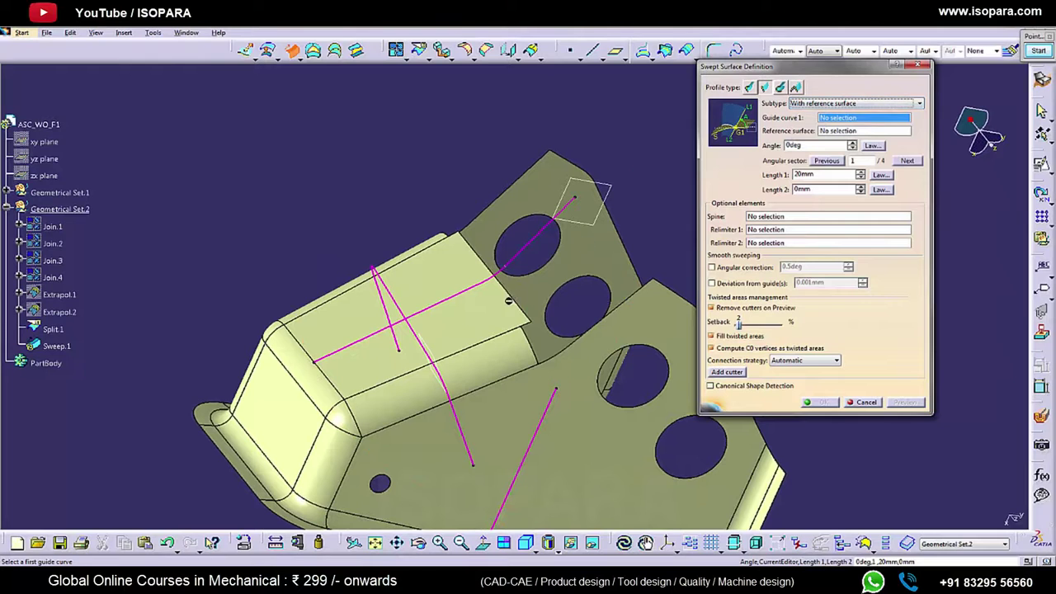
{"action": "left_click", "coordinate": [517, 300]}
{"action": "left_click", "coordinate": [488, 307]}
{"action": "middle_click_drag", "start_coordinate": [499, 345], "coordinate": [548, 355]}
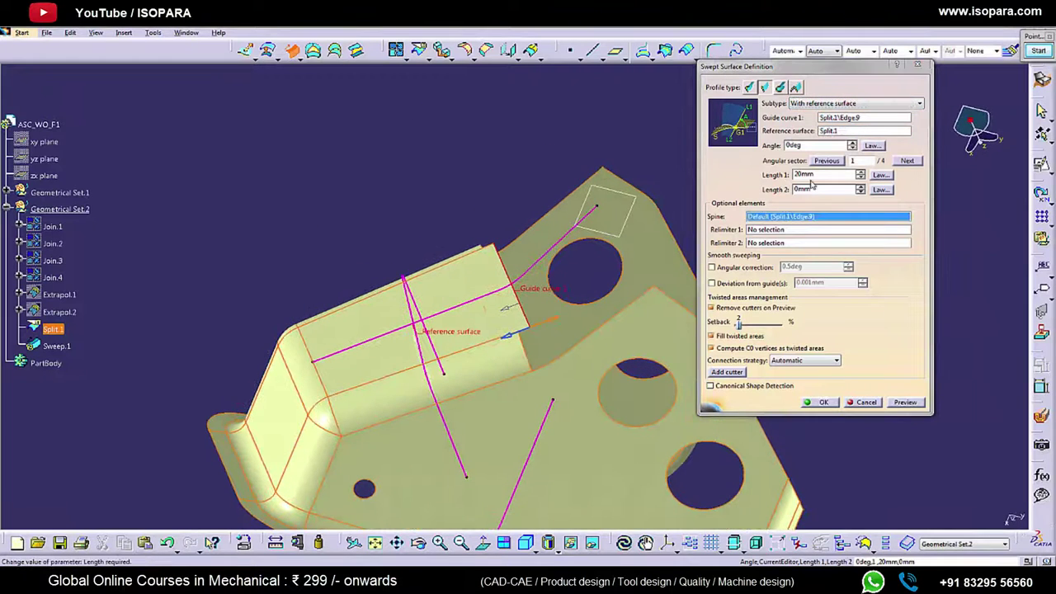
Set the sweep's angle to 155deg and preview it with angular sector 4, which runs along the upper part of the sketch profile
{"action": "left_click_drag", "start_coordinate": [804, 146], "coordinate": [703, 138]}
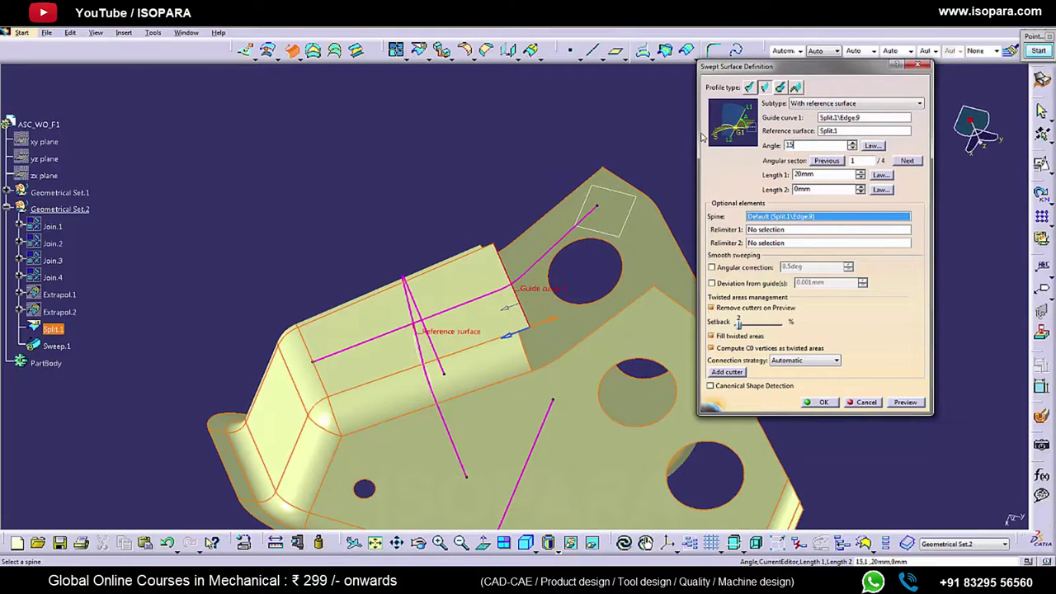
{"action": "left_click", "coordinate": [534, 99]}
{"action": "middle_click_drag", "start_coordinate": [548, 307], "coordinate": [546, 317]}
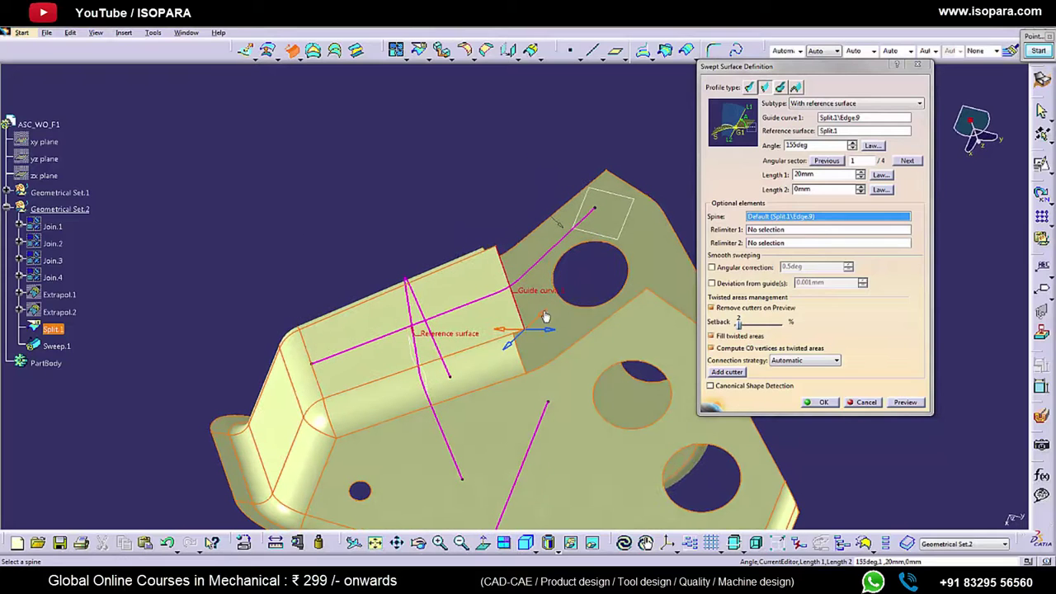
{"action": "left_click", "coordinate": [906, 403]}
{"action": "middle_click_drag", "start_coordinate": [549, 386], "coordinate": [547, 354]}
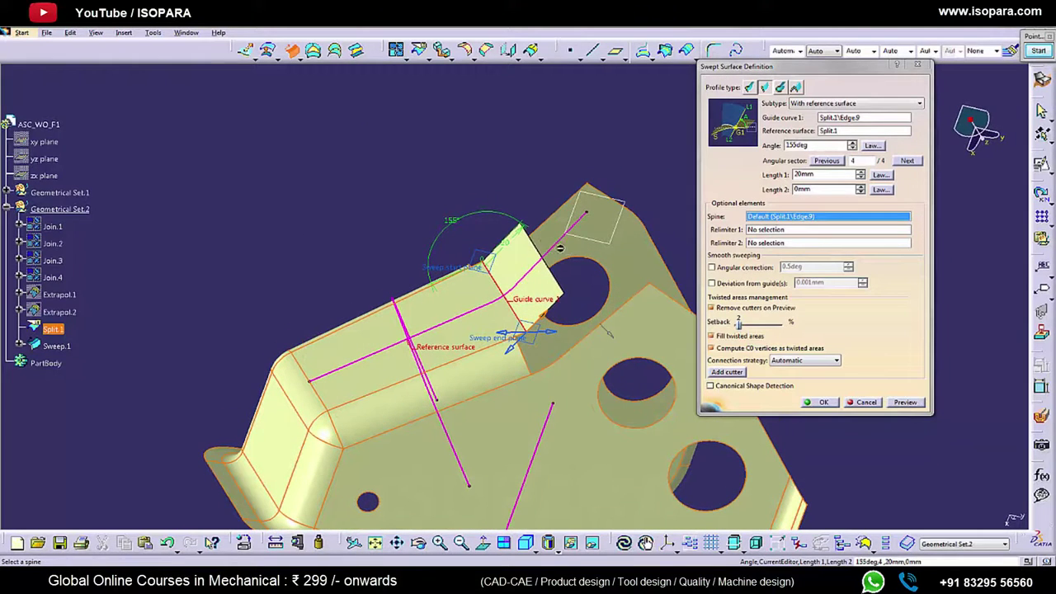
{"action": "left_click", "coordinate": [852, 143]}
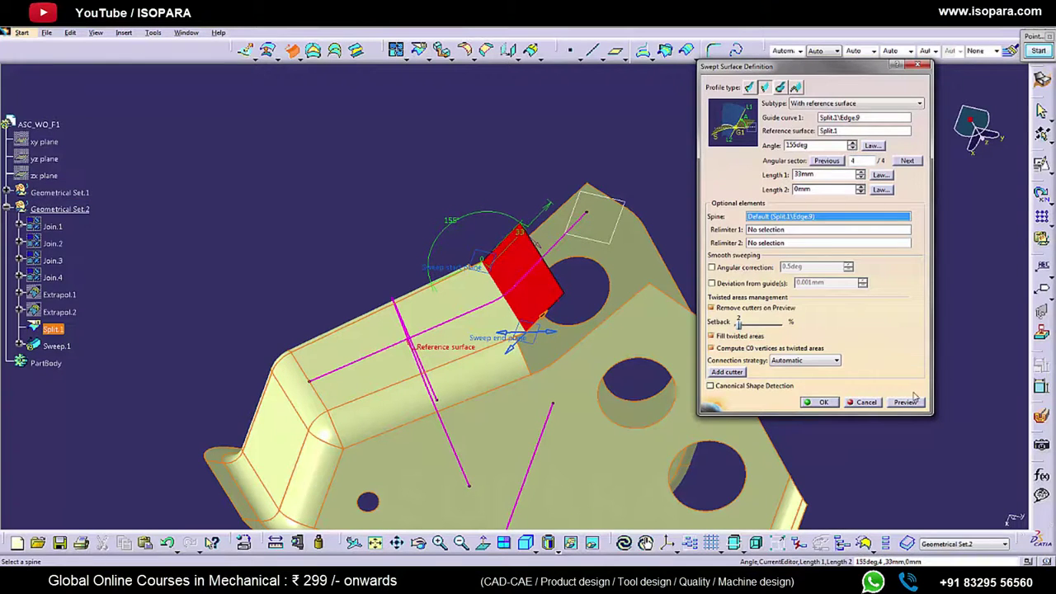
Set the sweep's Length 1 to 34 mm and create the swept surface
{"action": "middle_click_drag", "start_coordinate": [648, 302], "coordinate": [606, 281]}
{"action": "left_click", "coordinate": [860, 172]}
{"action": "left_click", "coordinate": [861, 172]}
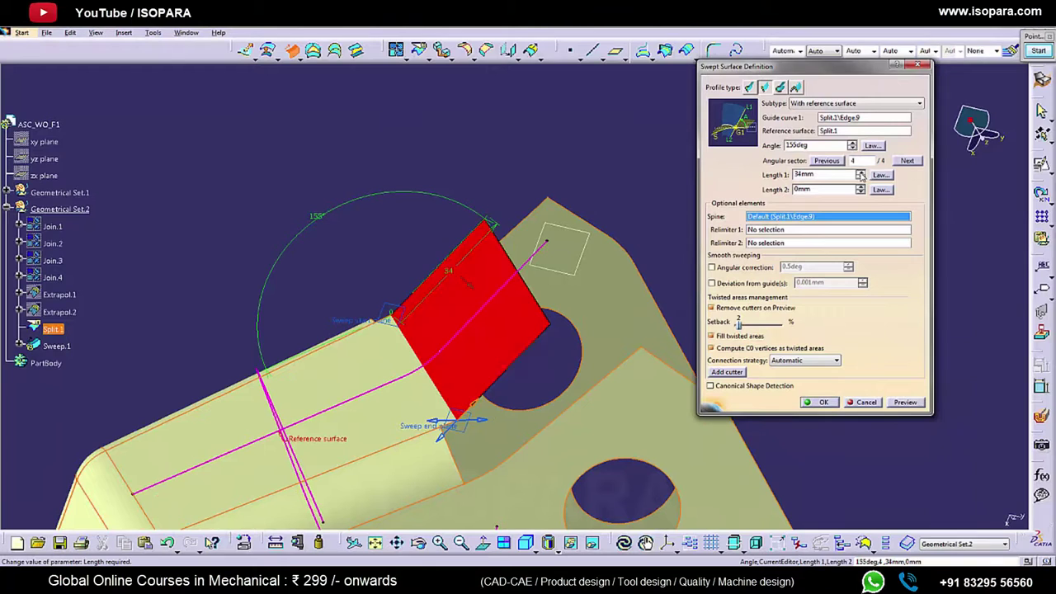
{"action": "left_click", "coordinate": [905, 402]}
{"action": "mouse_move", "coordinate": [648, 358]}
{"action": "middle_mouse_down"}
{"action": "mouse_move", "coordinate": [583, 335]}
{"action": "mouse_move", "coordinate": [681, 343]}
{"action": "mouse_move", "coordinate": [655, 372]}
{"action": "middle_mouse_up"}
{"action": "left_click", "coordinate": [827, 404]}
{"action": "middle_click_drag", "start_coordinate": [697, 271], "coordinate": [645, 296]}
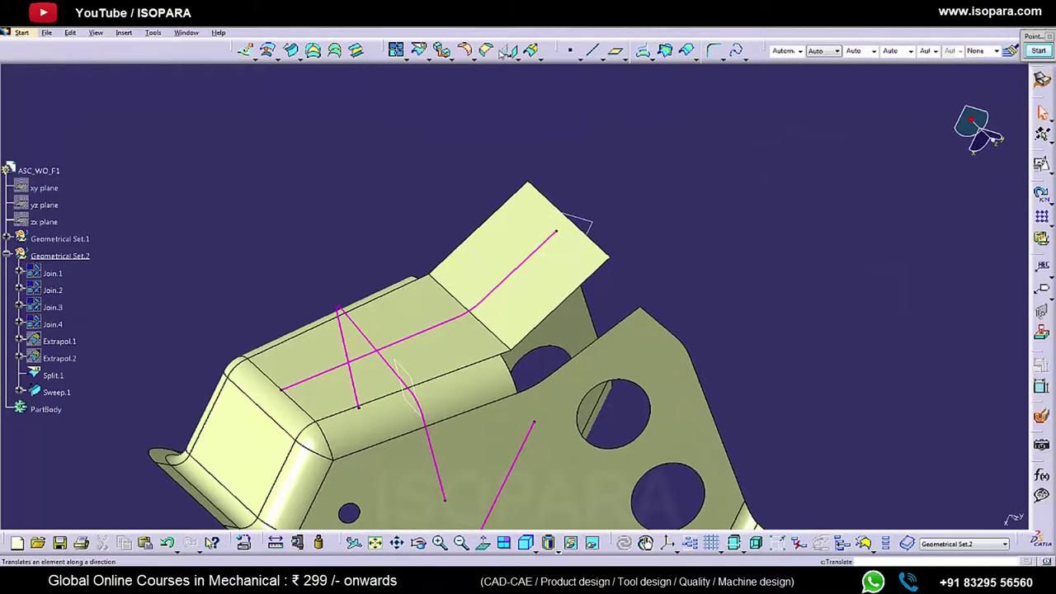
Measure the radius of the bend arc in the longitudinal profile sketch
{"action": "left_click", "coordinate": [1042, 416]}
{"action": "left_click_drag", "start_coordinate": [586, 253], "coordinate": [671, 424]}
{"action": "middle_click_drag", "start_coordinate": [672, 425], "coordinate": [595, 357]}
{"action": "key", "text": "Escape"}
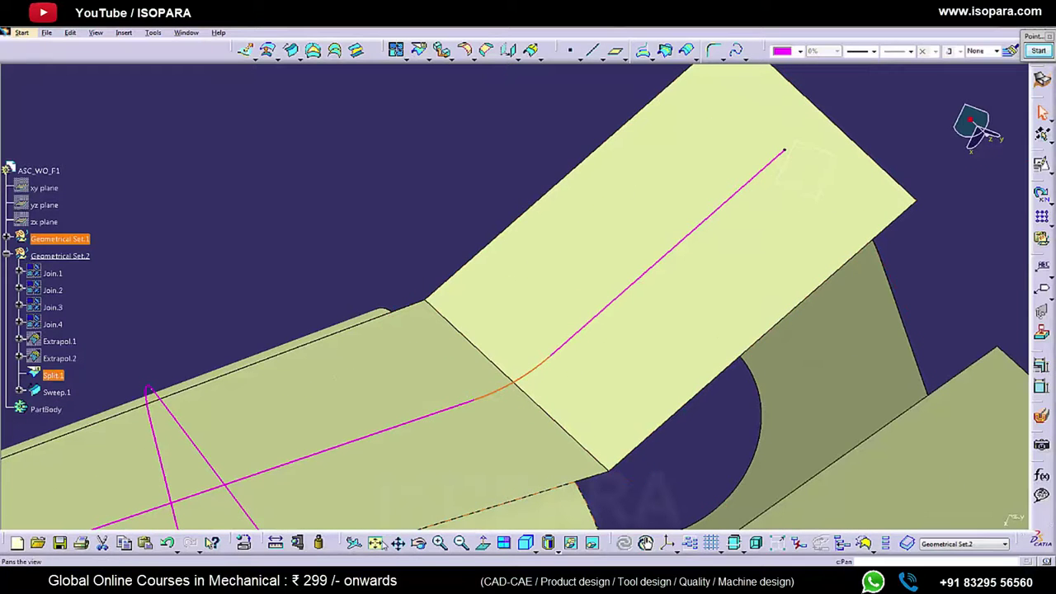
{"action": "left_click", "coordinate": [559, 372]}
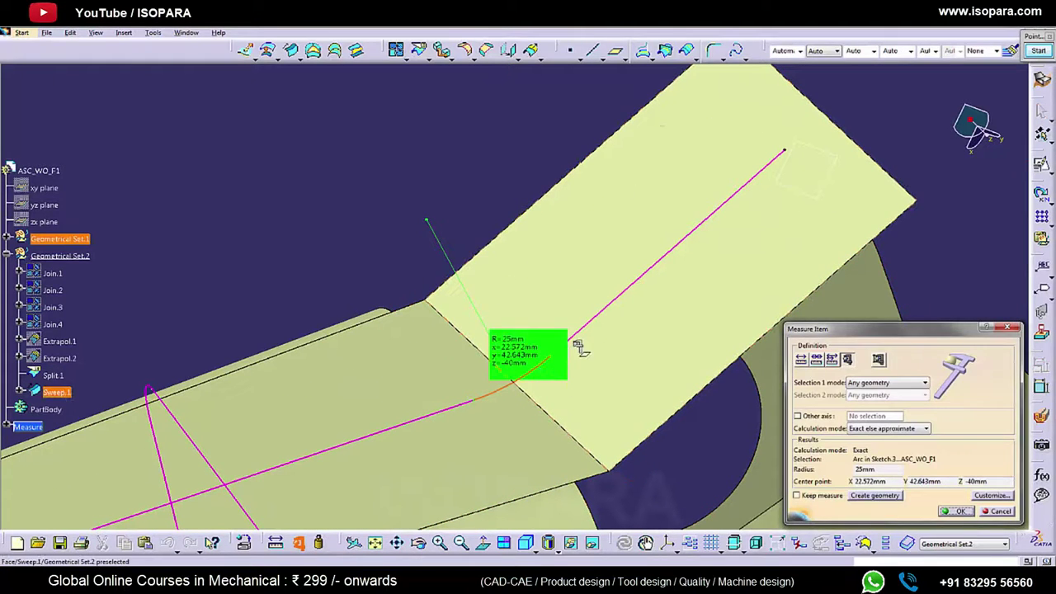
{"action": "key", "text": "Escape"}
Join the swept upper face with the split bracket surface
{"action": "middle_click_drag", "start_coordinate": [646, 222], "coordinate": [560, 317]}
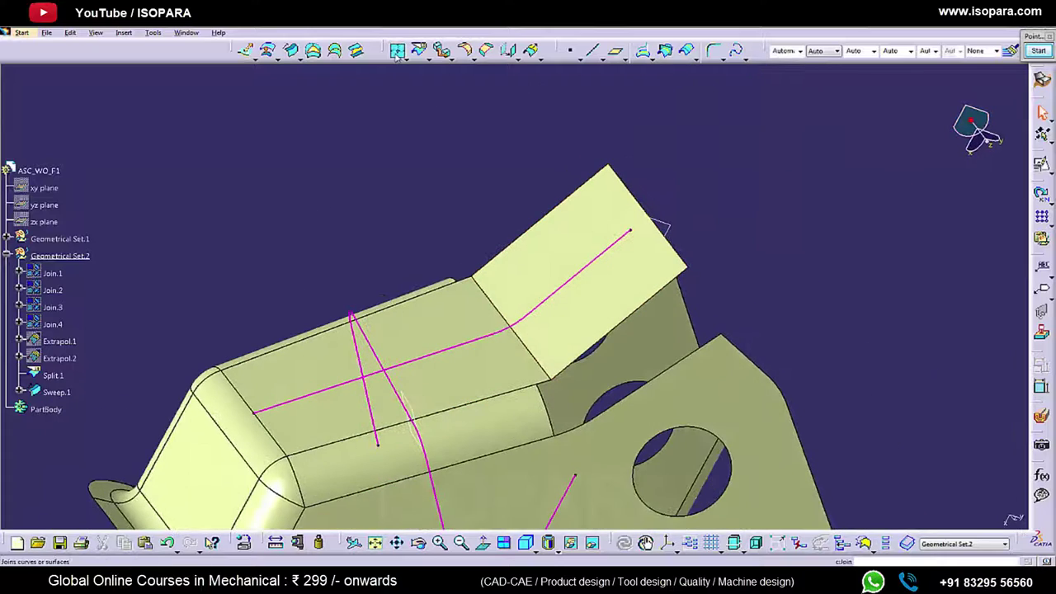
{"action": "left_click", "coordinate": [397, 50]}
{"action": "left_click", "coordinate": [544, 280]}
{"action": "left_click", "coordinate": [908, 511]}
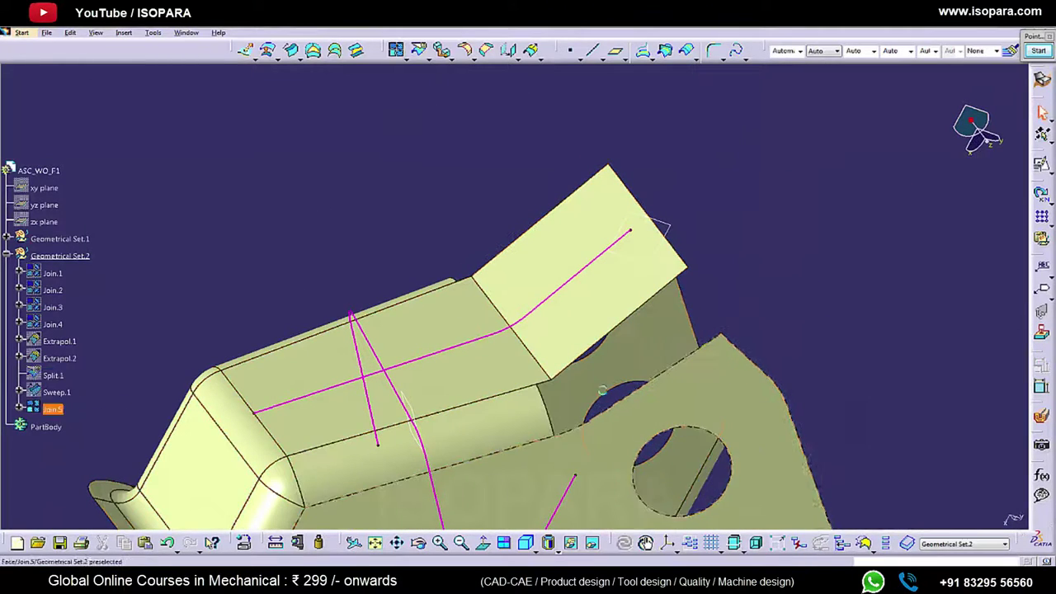
Try to fillet Join.5 with a 25 mm radius along the edge between the swept upper face and the top face
{"action": "left_click", "coordinate": [506, 312]}
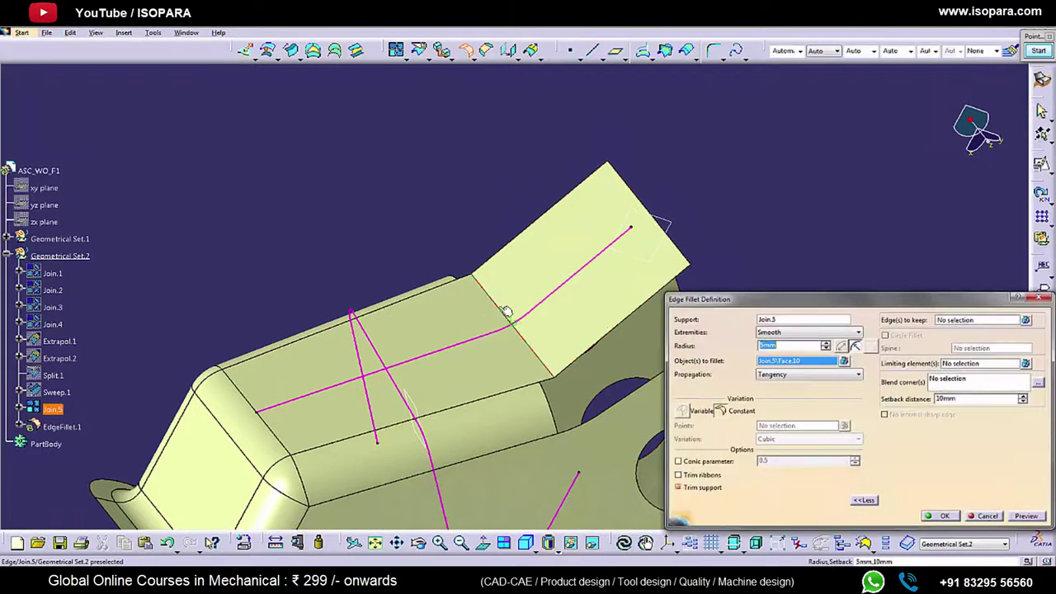
{"action": "type", "text": "20"}
{"action": "key", "text": "Return"}
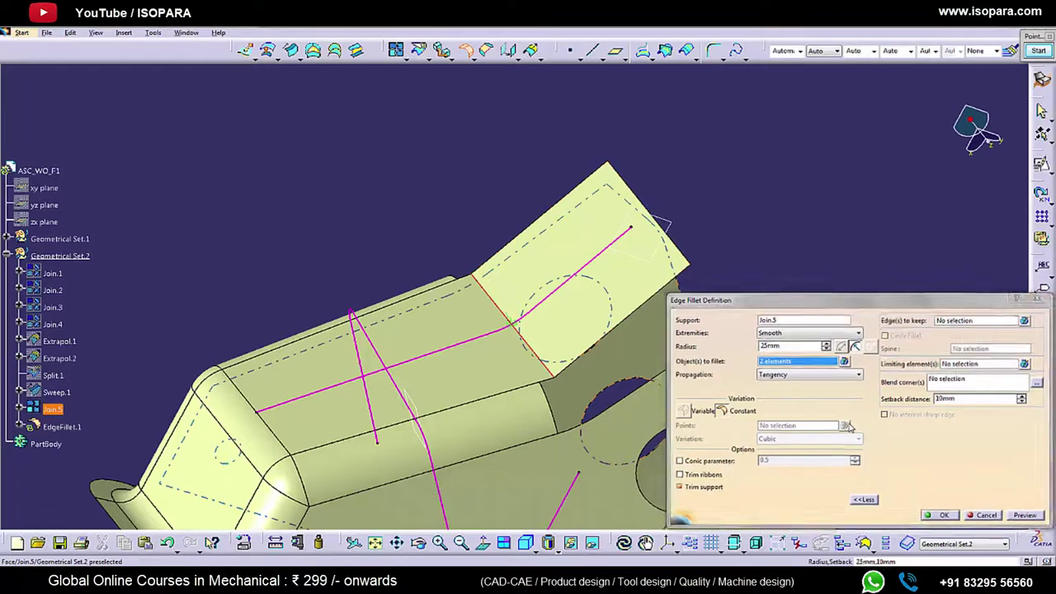
{"action": "left_click", "coordinate": [1007, 399]}
{"action": "middle_click_drag", "start_coordinate": [634, 340], "coordinate": [655, 241]}
{"action": "middle_click_drag", "start_coordinate": [586, 316], "coordinate": [596, 340]}
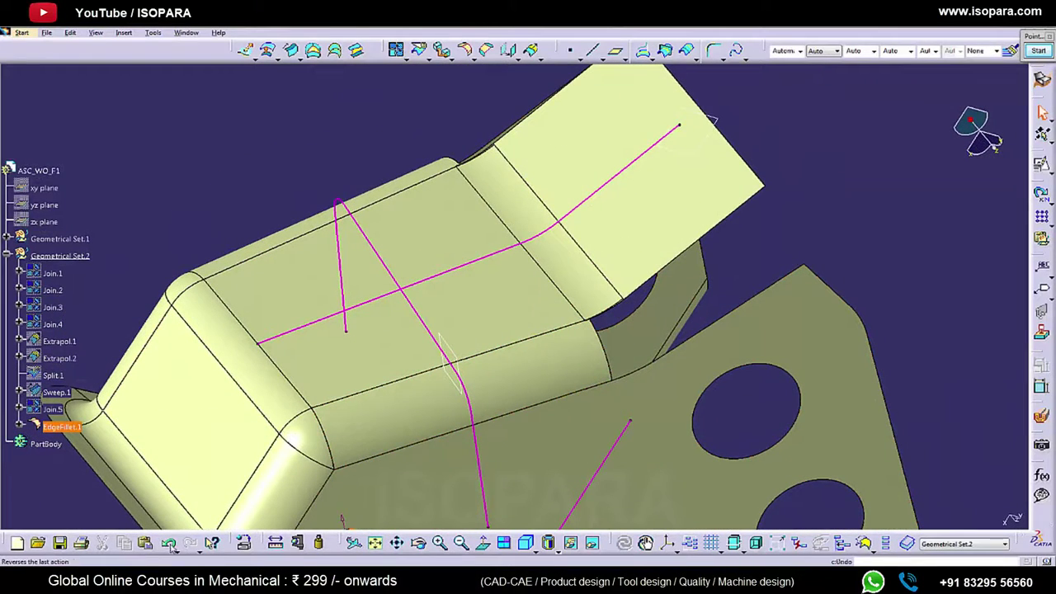
Undo the 25 mm edge fillet on Join.5
{"action": "left_click", "coordinate": [169, 543]}
{"action": "left_click", "coordinate": [166, 544]}
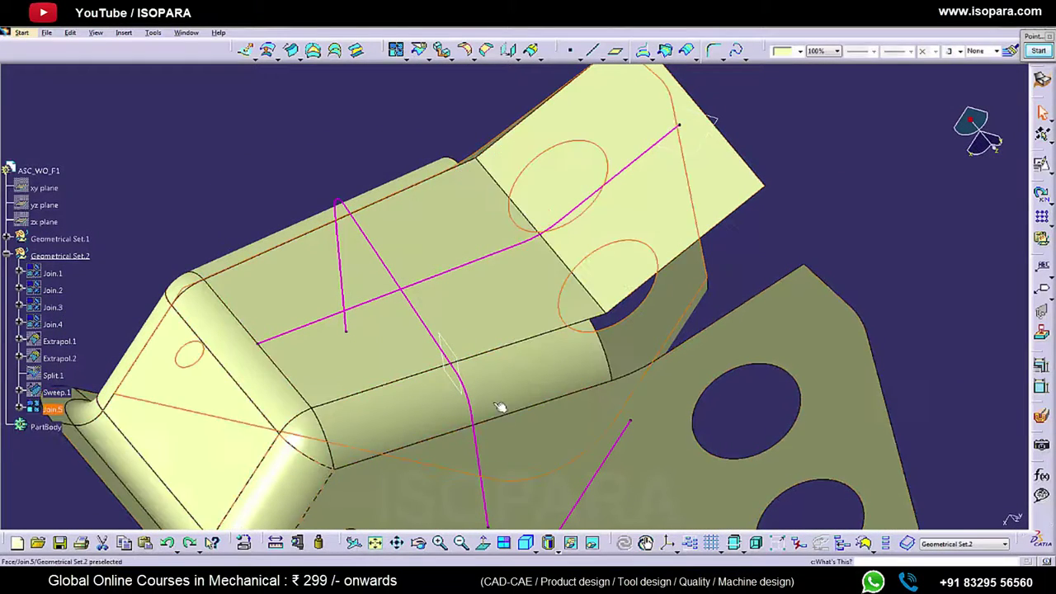
{"action": "middle_click_drag", "start_coordinate": [568, 345], "coordinate": [569, 350]}
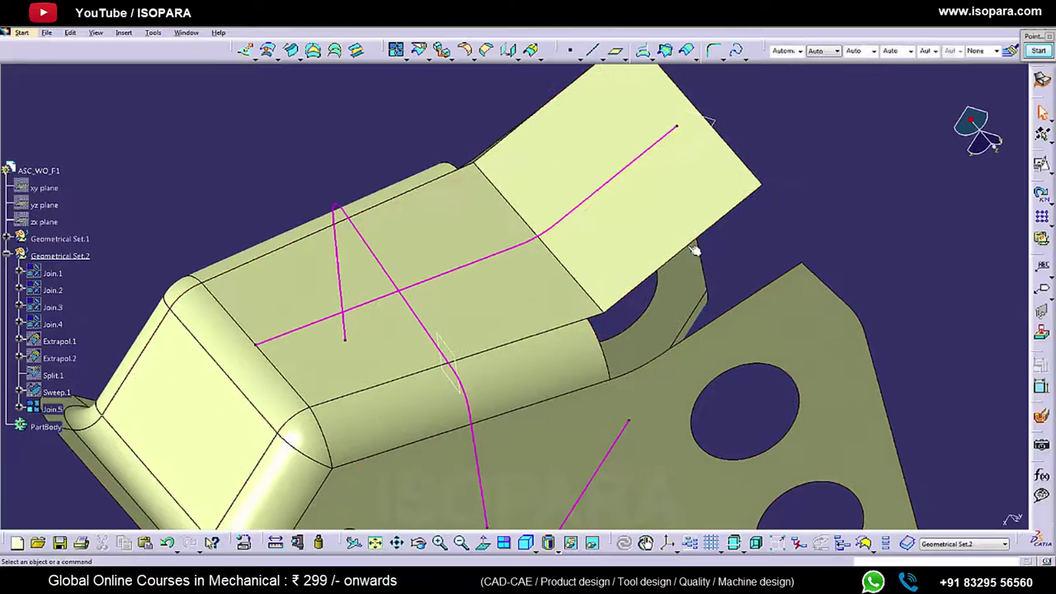
Join Join.5 while removing the side fillet faces that run along the top face
{"action": "left_click", "coordinate": [395, 52]}
{"action": "left_click", "coordinate": [467, 282]}
{"action": "left_click", "coordinate": [956, 418]}
{"action": "middle_click_drag", "start_coordinate": [392, 260], "coordinate": [427, 270]}
{"action": "left_click", "coordinate": [921, 513]}
Fillet the bend edge between the top face and the swept upper face of Join.6 with a 25 mm radius
{"action": "middle_click_drag", "start_coordinate": [579, 395], "coordinate": [489, 343]}
{"action": "left_click", "coordinate": [468, 52]}
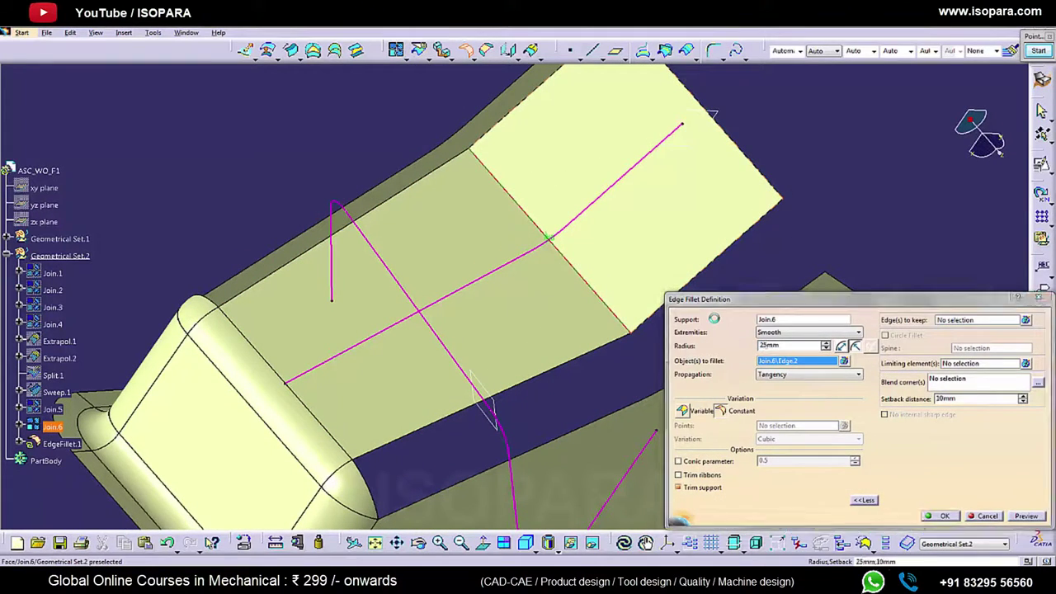
{"action": "mouse_move", "coordinate": [589, 298]}
{"action": "middle_mouse_down"}
{"action": "mouse_move", "coordinate": [573, 339]}
{"action": "mouse_move", "coordinate": [618, 404]}
{"action": "mouse_move", "coordinate": [524, 203]}
{"action": "mouse_move", "coordinate": [564, 251]}
{"action": "mouse_move", "coordinate": [529, 402]}
{"action": "mouse_move", "coordinate": [633, 353]}
{"action": "mouse_move", "coordinate": [607, 316]}
{"action": "mouse_move", "coordinate": [603, 339]}
{"action": "mouse_move", "coordinate": [558, 315]}
{"action": "mouse_move", "coordinate": [536, 339]}
{"action": "mouse_move", "coordinate": [587, 328]}
{"action": "mouse_move", "coordinate": [523, 324]}
{"action": "mouse_move", "coordinate": [571, 319]}
{"action": "mouse_move", "coordinate": [585, 309]}
{"action": "mouse_move", "coordinate": [561, 321]}
{"action": "mouse_move", "coordinate": [569, 301]}
{"action": "mouse_move", "coordinate": [604, 273]}
{"action": "middle_mouse_up"}
Join EdgeFillet.1 while removing the rounded corner and vertical fillet faces on both sides of the front wall
{"action": "left_click", "coordinate": [398, 54]}
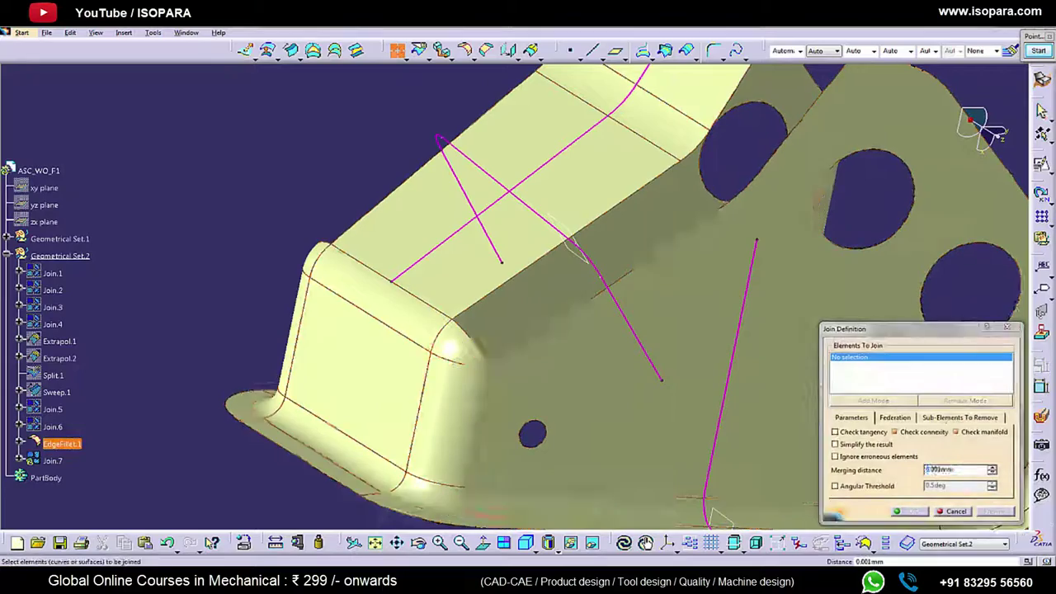
{"action": "left_click", "coordinate": [570, 360]}
{"action": "left_click", "coordinate": [945, 419]}
{"action": "left_click", "coordinate": [446, 351]}
{"action": "left_click", "coordinate": [446, 415]}
{"action": "middle_click_drag", "start_coordinate": [518, 390], "coordinate": [589, 309]}
{"action": "left_click", "coordinate": [363, 346]}
{"action": "left_click", "coordinate": [370, 385]}
{"action": "left_click", "coordinate": [913, 511]}
Extrapolate one side wall by 25 mm from its upper edges with tangency propagation, and by 25 mm from its front edge
{"action": "middle_click_drag", "start_coordinate": [643, 238], "coordinate": [617, 291]}
{"action": "left_click", "coordinate": [713, 177]}
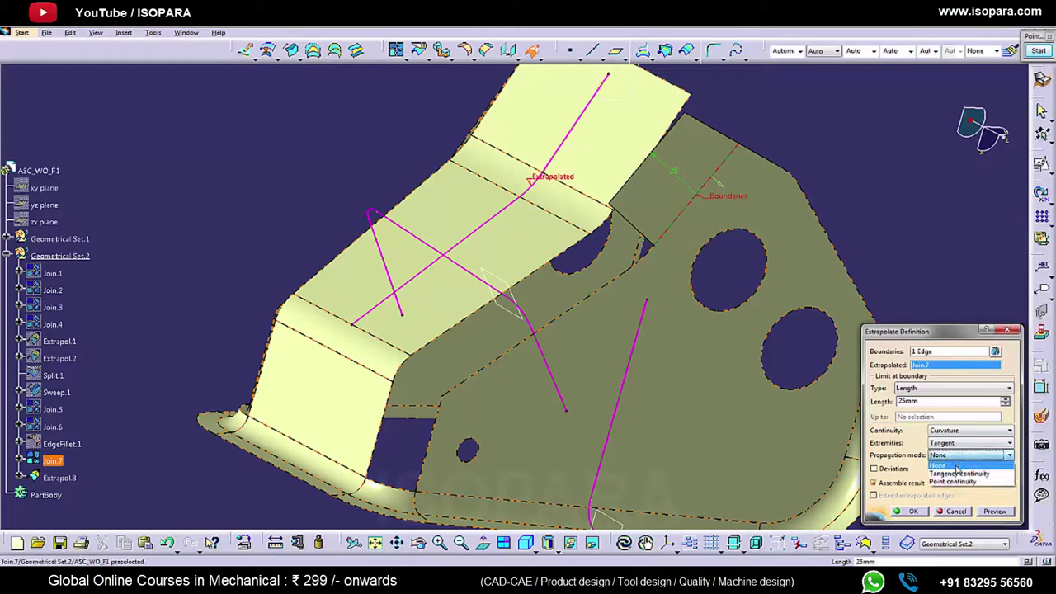
{"action": "left_click", "coordinate": [913, 513]}
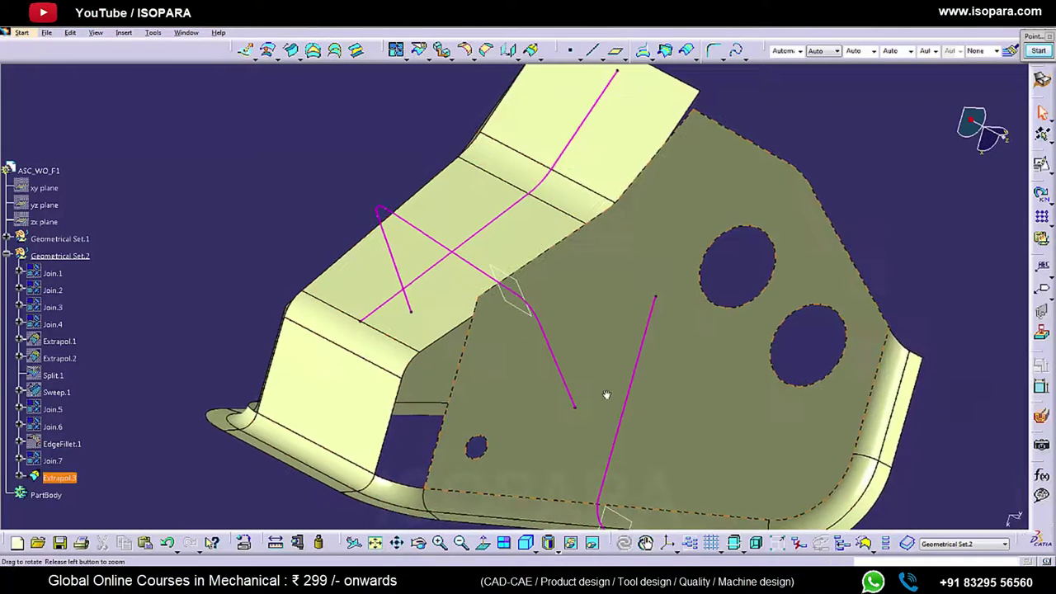
{"action": "left_click", "coordinate": [533, 51]}
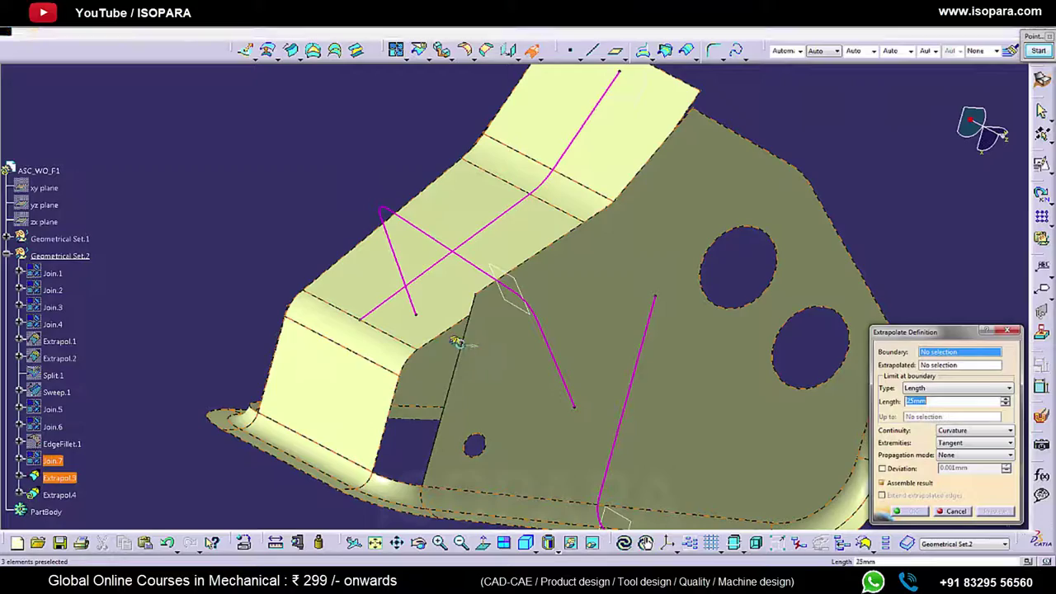
{"action": "left_click", "coordinate": [912, 513]}
Extrapolate the opposite side wall by 25 mm from its upper edge, with propagation mode set to Tangency continuity
{"action": "middle_click_drag", "start_coordinate": [627, 313], "coordinate": [573, 353]}
{"action": "left_click", "coordinate": [545, 98]}
{"action": "middle_click_drag", "start_coordinate": [424, 312], "coordinate": [455, 277]}
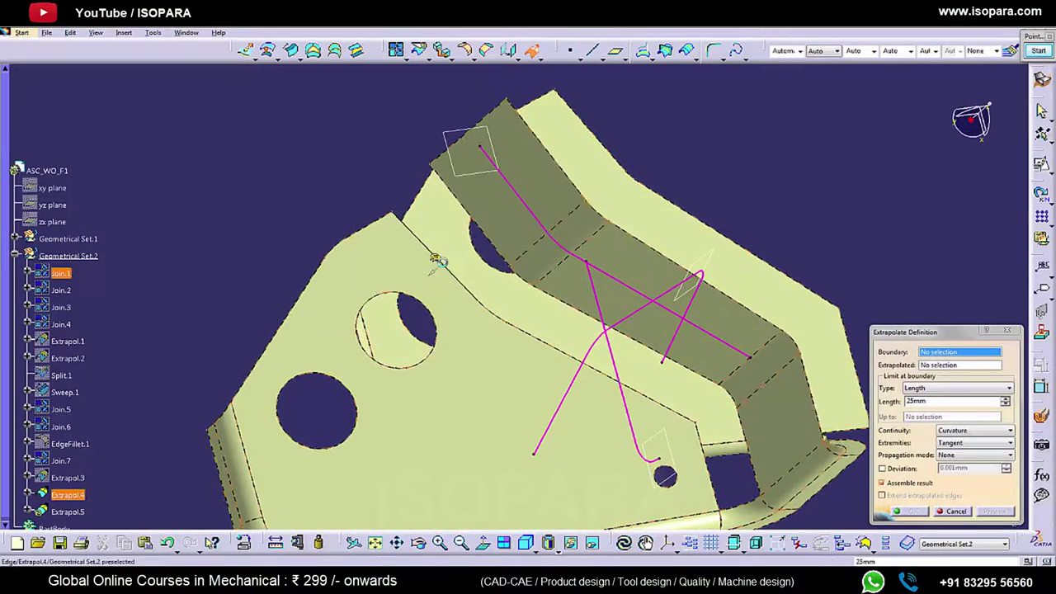
{"action": "left_click", "coordinate": [436, 261]}
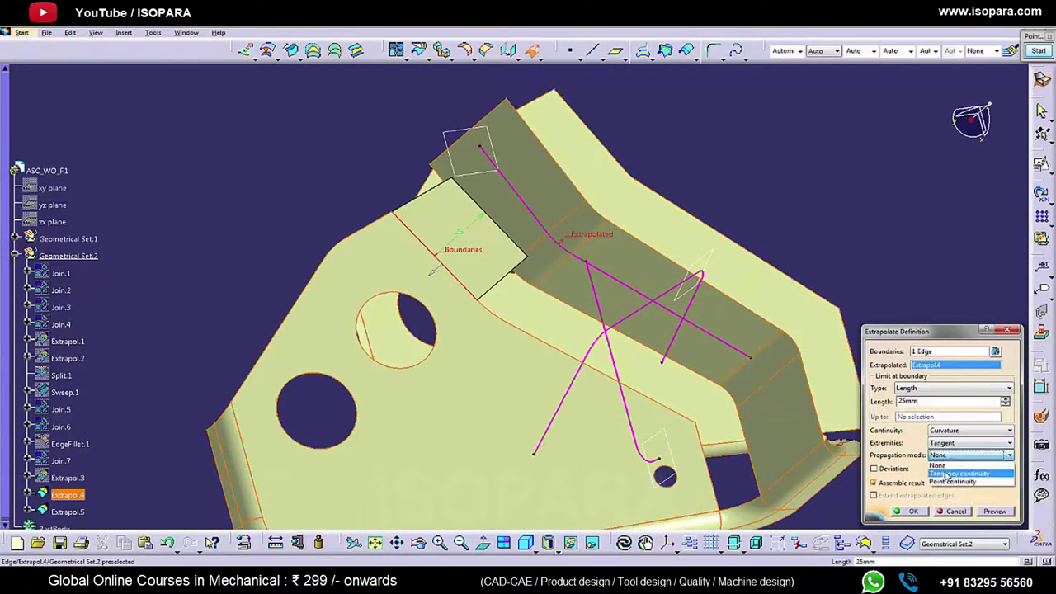
{"action": "left_click", "coordinate": [949, 475]}
{"action": "left_click", "coordinate": [912, 512]}
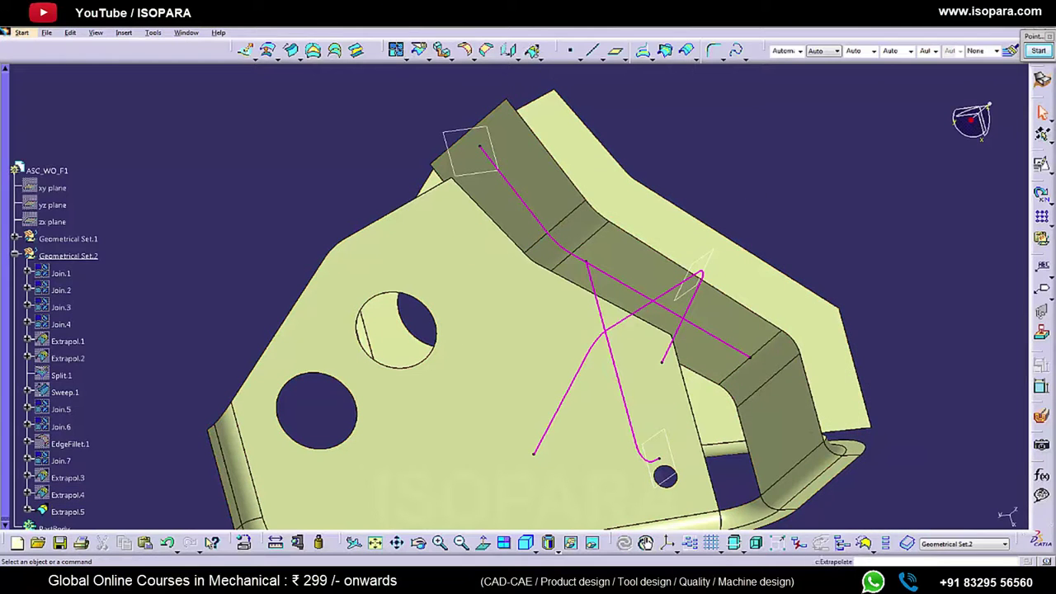
Extrapolate the same opposite side wall by 25 mm from its front edge
{"action": "left_click", "coordinate": [533, 52]}
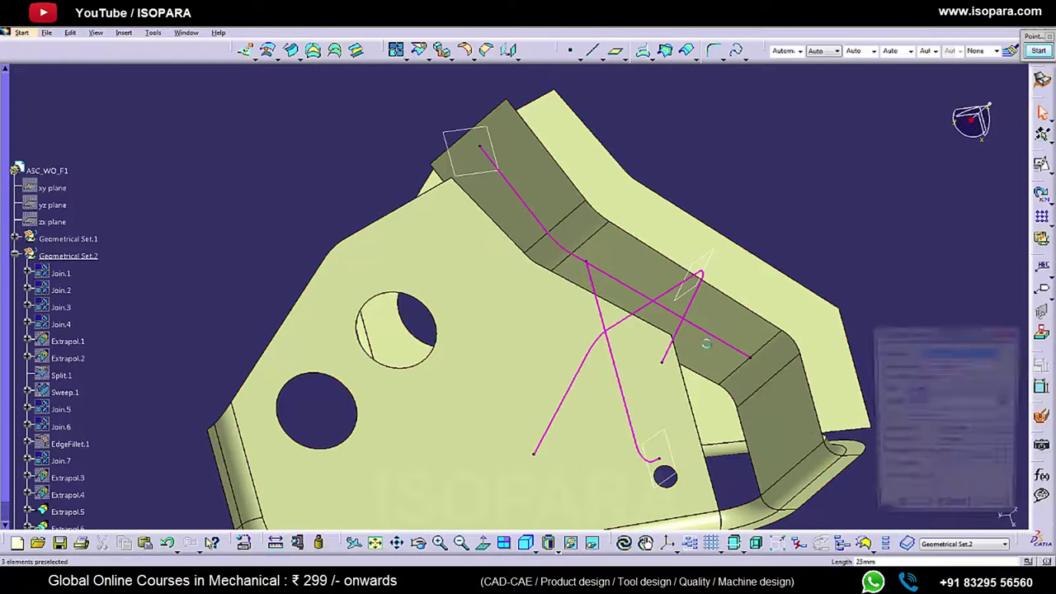
{"action": "left_click", "coordinate": [675, 384]}
{"action": "left_click", "coordinate": [921, 517]}
{"action": "middle_click_drag", "start_coordinate": [735, 389], "coordinate": [612, 250]}
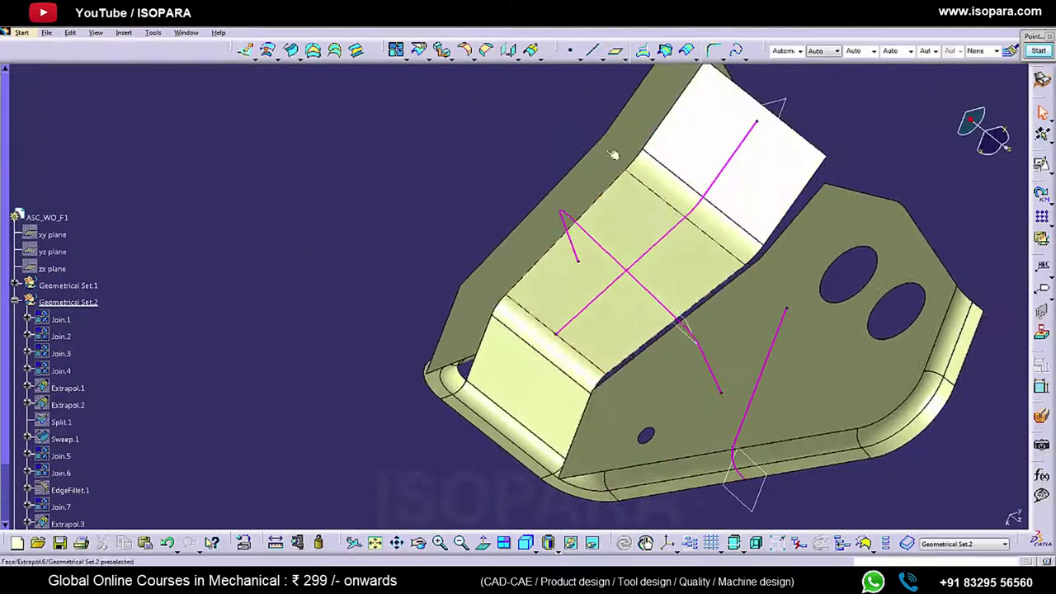
{"action": "left_click", "coordinate": [397, 49]}
{"action": "left_click", "coordinate": [754, 160]}
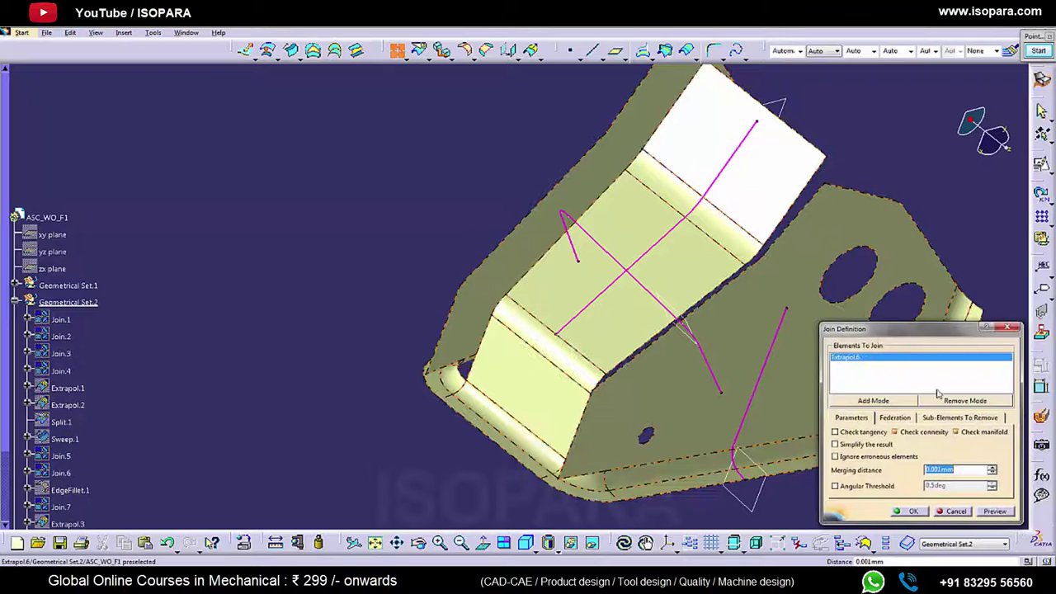
{"action": "left_click", "coordinate": [719, 231]}
{"action": "left_click", "coordinate": [684, 272]}
{"action": "left_click", "coordinate": [573, 361]}
{"action": "left_click", "coordinate": [902, 512]}
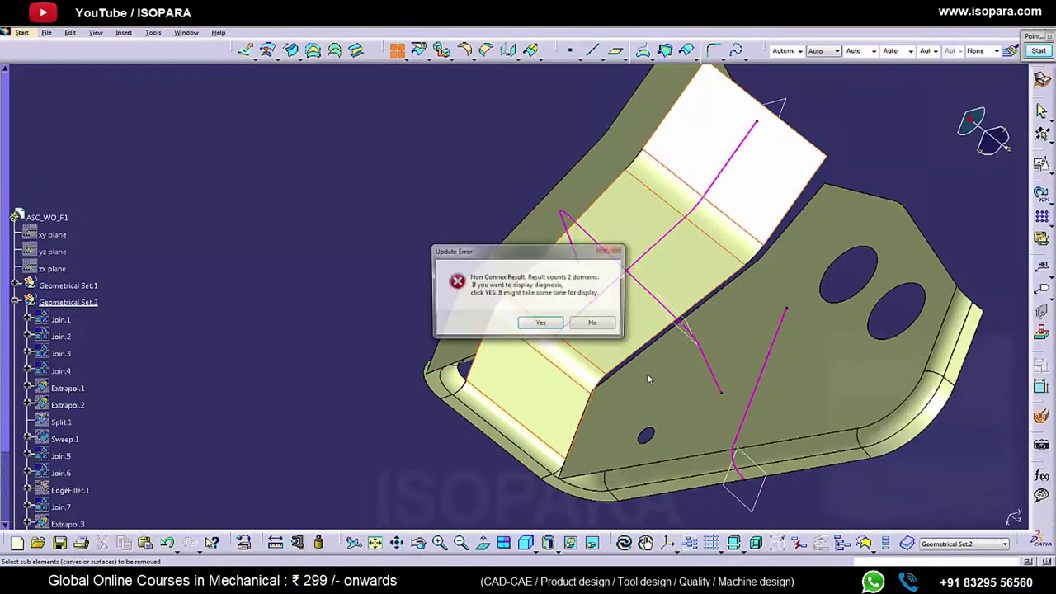
{"action": "left_click", "coordinate": [588, 325]}
{"action": "middle_click_drag", "start_coordinate": [603, 351], "coordinate": [684, 335]}
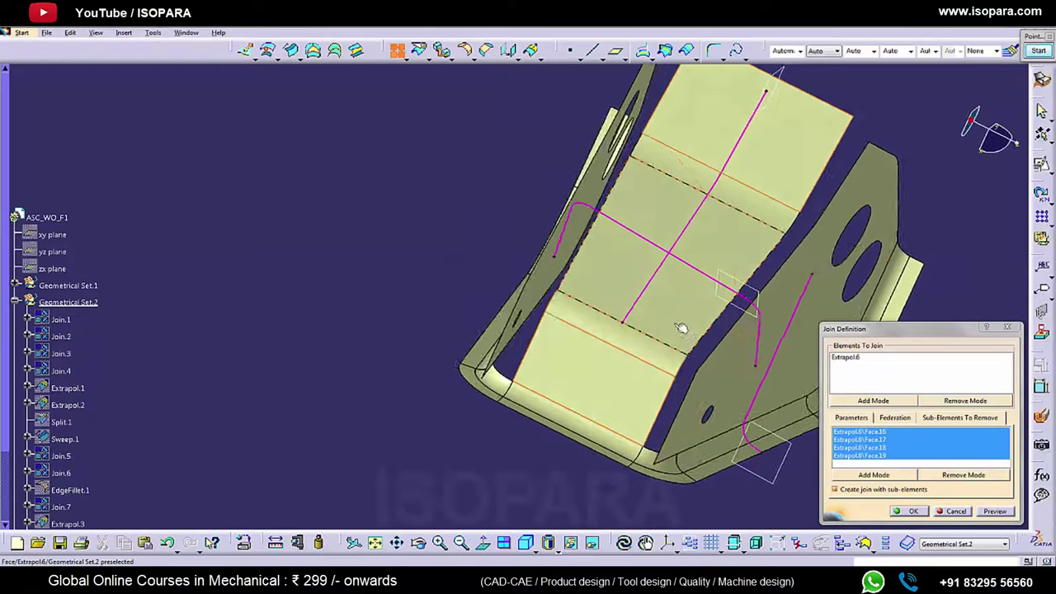
{"action": "left_click", "coordinate": [594, 323]}
{"action": "left_click", "coordinate": [952, 511]}
Join Extrapol.6 while removing the central strip's faces between the side walls, and create a second join from those removed faces
{"action": "middle_click_drag", "start_coordinate": [725, 285], "coordinate": [694, 275]}
{"action": "middle_click_drag", "start_coordinate": [604, 216], "coordinate": [569, 175]}
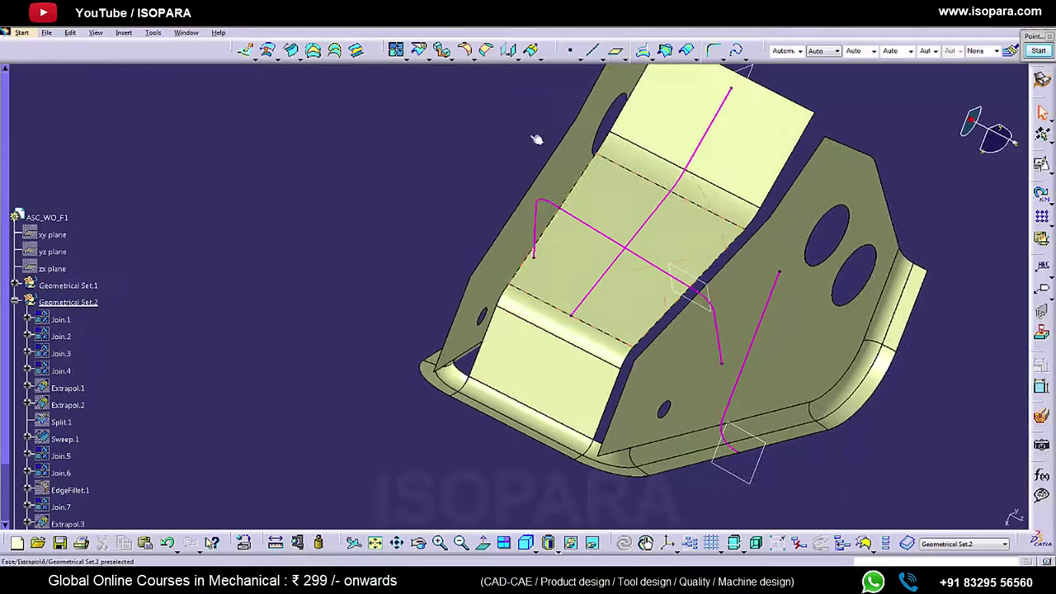
{"action": "left_click", "coordinate": [397, 51]}
{"action": "left_click", "coordinate": [734, 152]}
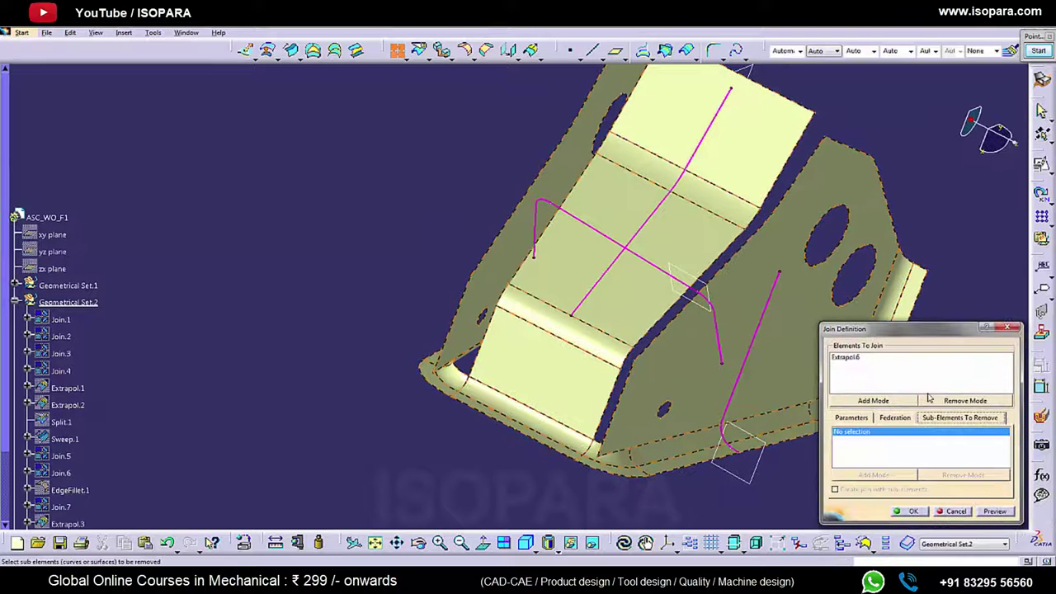
{"action": "left_click", "coordinate": [737, 156]}
{"action": "left_click", "coordinate": [729, 200]}
{"action": "left_click", "coordinate": [678, 248]}
{"action": "left_click", "coordinate": [599, 341]}
{"action": "left_click", "coordinate": [799, 444]}
{"action": "left_click", "coordinate": [909, 512]}
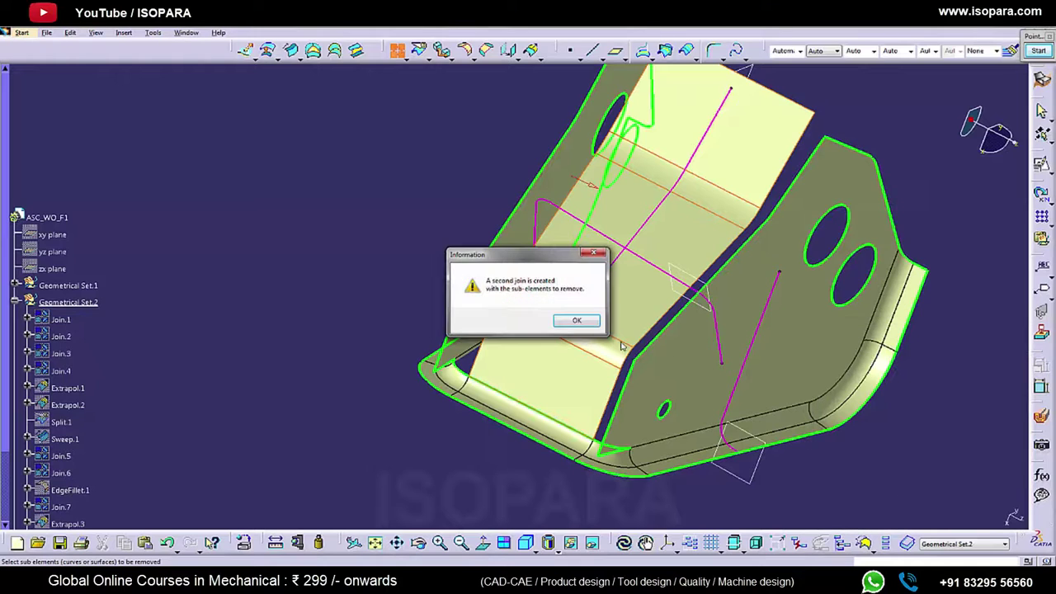
{"action": "left_click", "coordinate": [576, 320]}
Extrapolate the central strip by 25 mm from its upper side edges, with propagation mode set to Tangency continuity
{"action": "middle_click_drag", "start_coordinate": [643, 212], "coordinate": [625, 202]}
{"action": "left_click", "coordinate": [532, 51]}
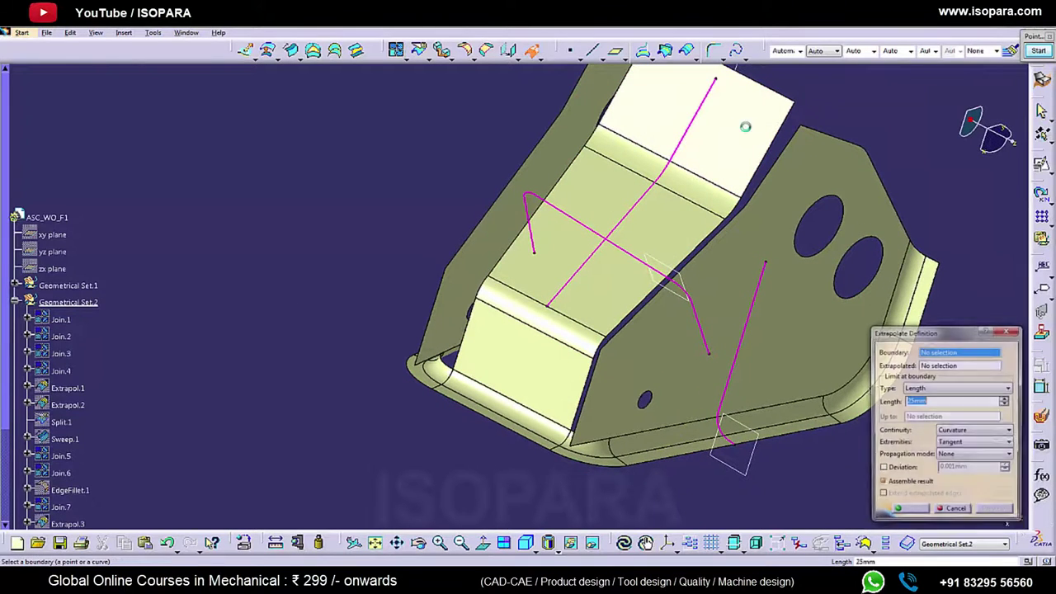
{"action": "left_click", "coordinate": [777, 127]}
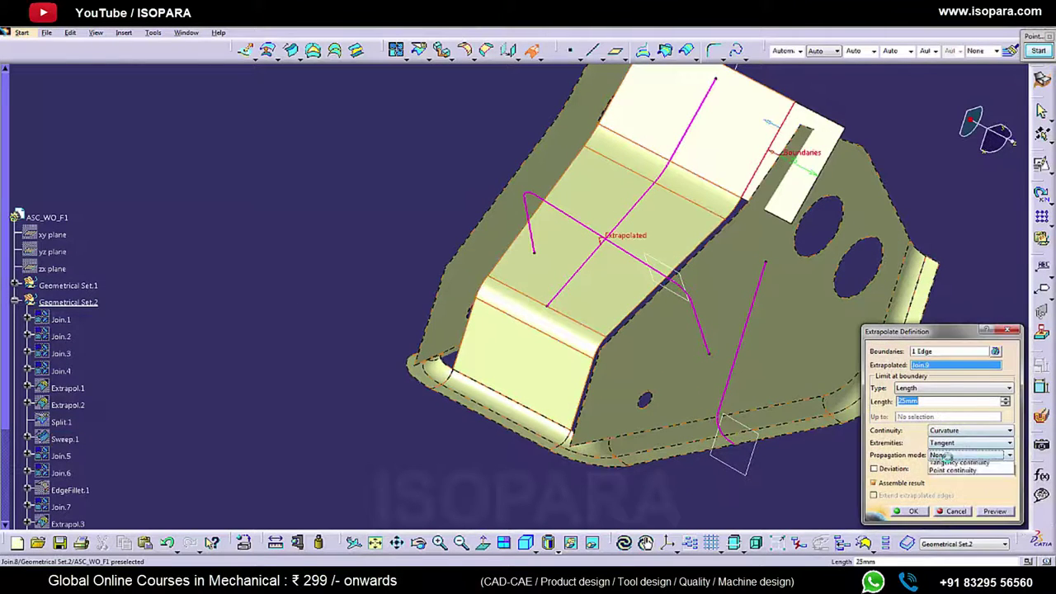
{"action": "left_click", "coordinate": [957, 474]}
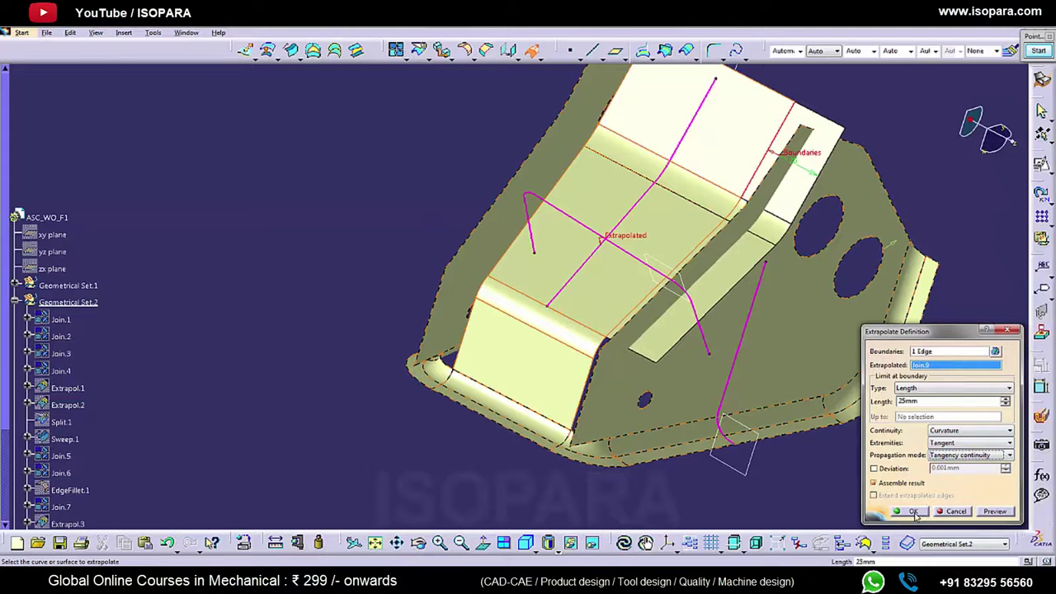
{"action": "left_click", "coordinate": [915, 514]}
Extrapolate the central strip by 25 mm from its opposite upper side edges, with Tangency continuity propagation
{"action": "middle_click_drag", "start_coordinate": [657, 364], "coordinate": [660, 364]}
{"action": "left_click", "coordinate": [534, 52]}
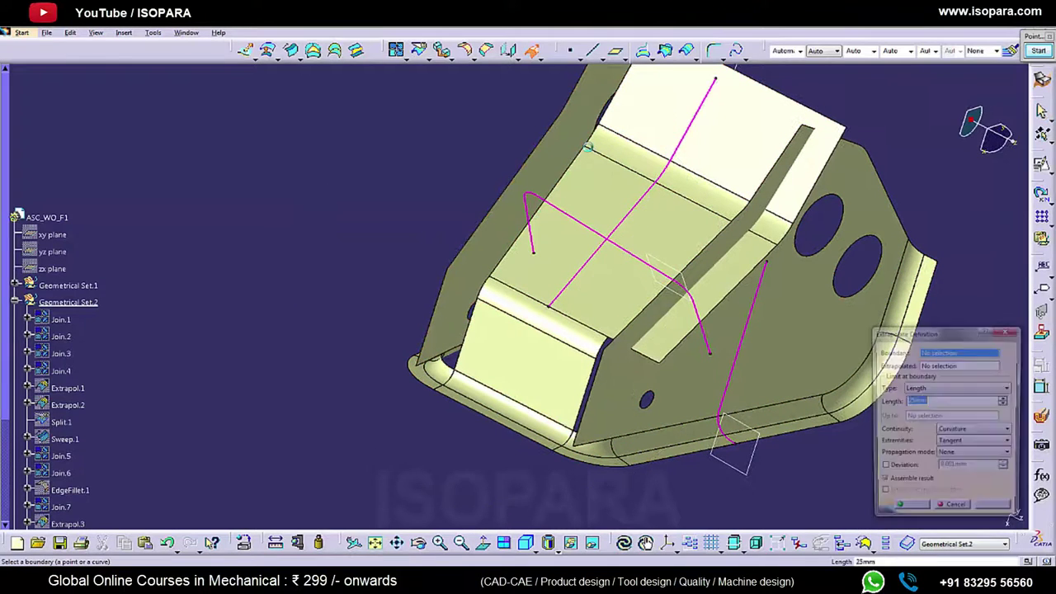
{"action": "left_click", "coordinate": [580, 157]}
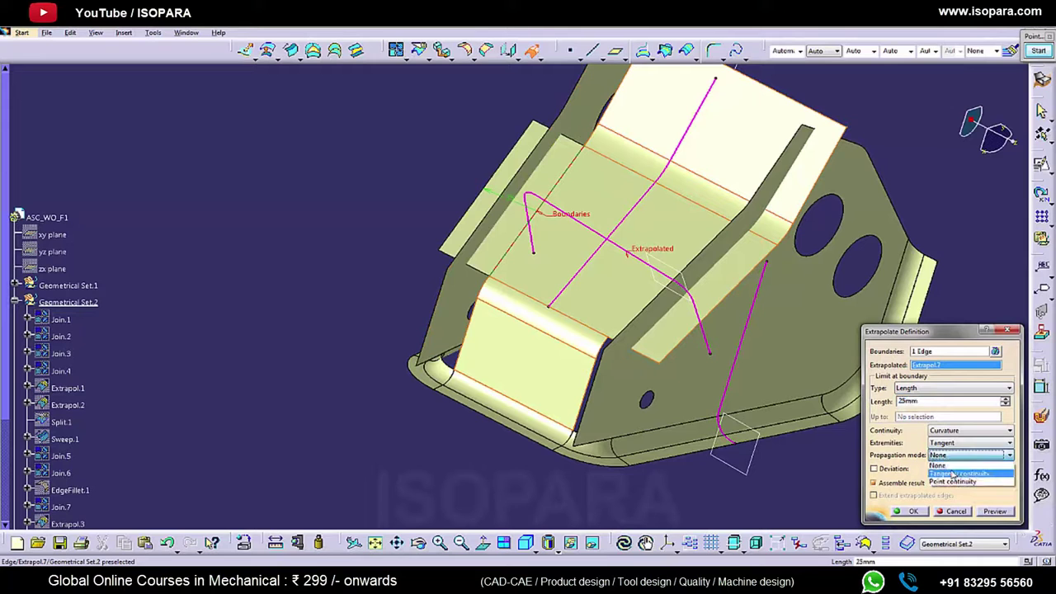
{"action": "left_click", "coordinate": [957, 474]}
{"action": "left_click", "coordinate": [909, 511]}
Extrapolate one side edge of the front bend by 25 mm with Tangency continuity propagation, and open another extrapolation for its opposite edge
{"action": "middle_click_drag", "start_coordinate": [694, 343], "coordinate": [683, 260]}
{"action": "left_click", "coordinate": [532, 51]}
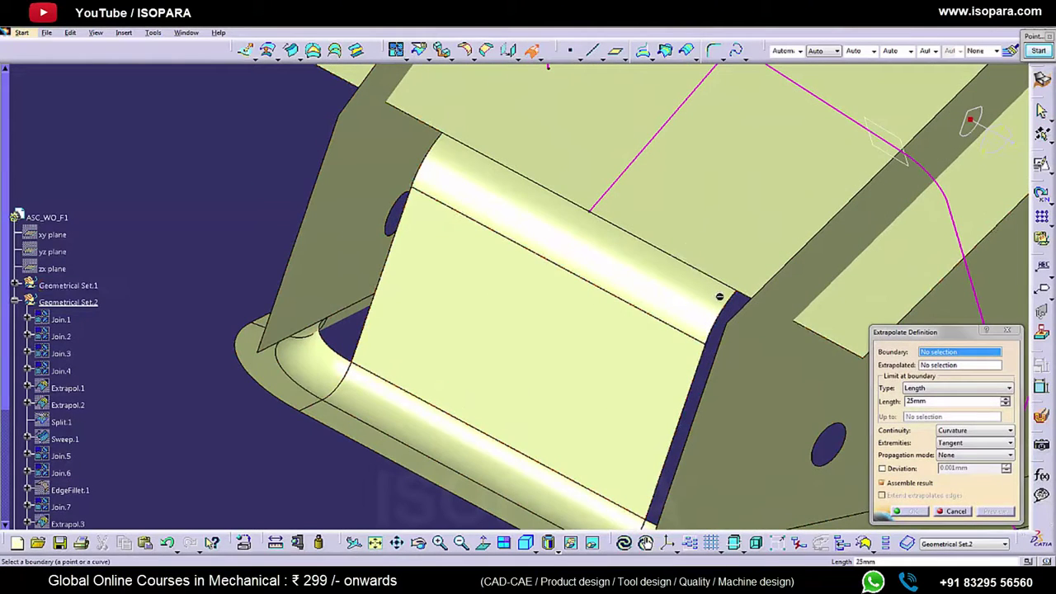
{"action": "left_click", "coordinate": [717, 295]}
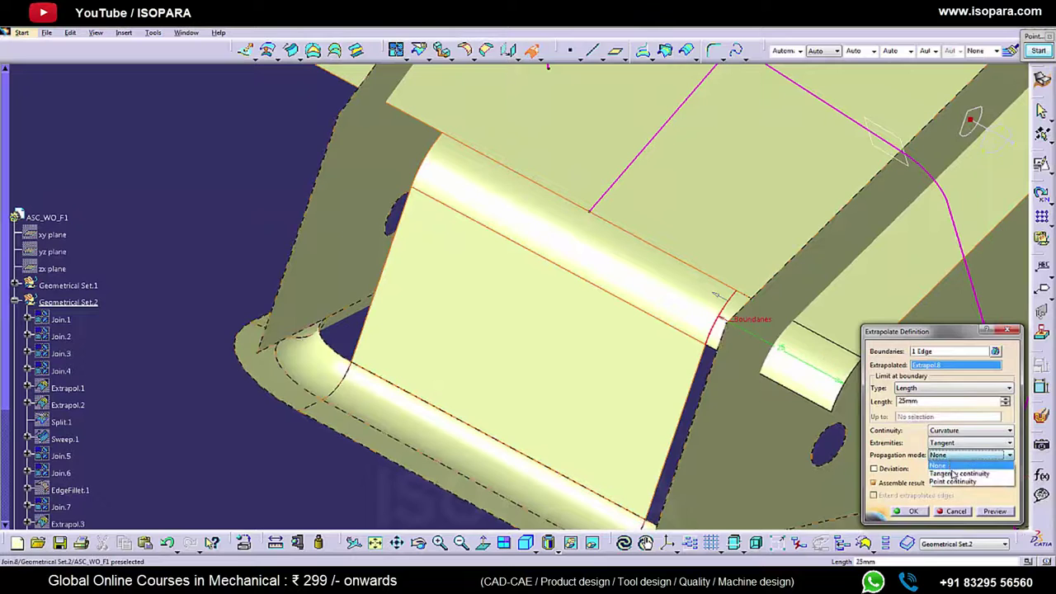
{"action": "left_click", "coordinate": [954, 474]}
{"action": "left_click", "coordinate": [914, 514]}
{"action": "middle_click_drag", "start_coordinate": [683, 339], "coordinate": [658, 370]}
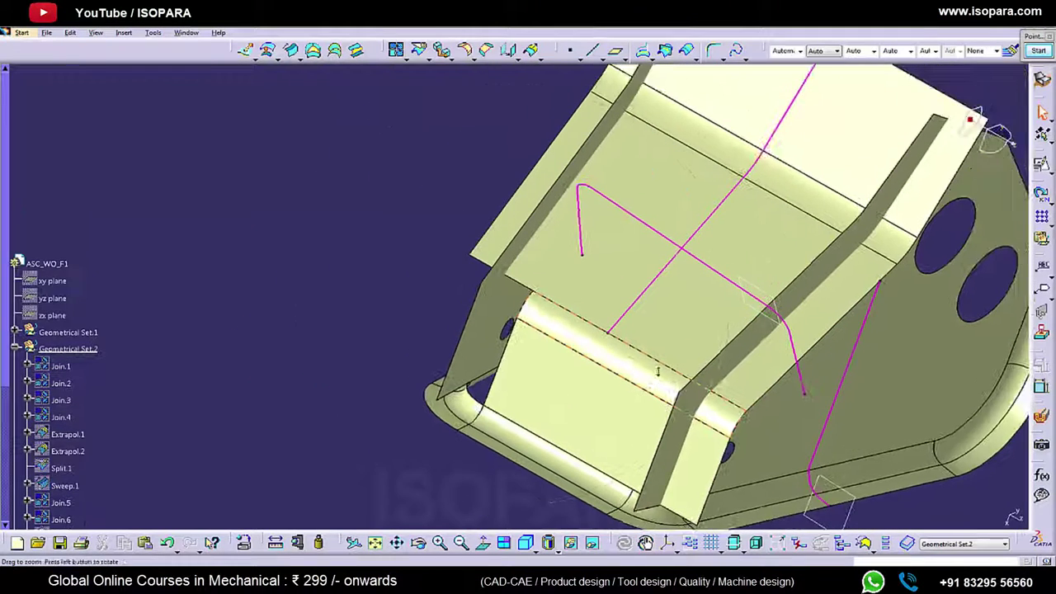
{"action": "left_click", "coordinate": [530, 52]}
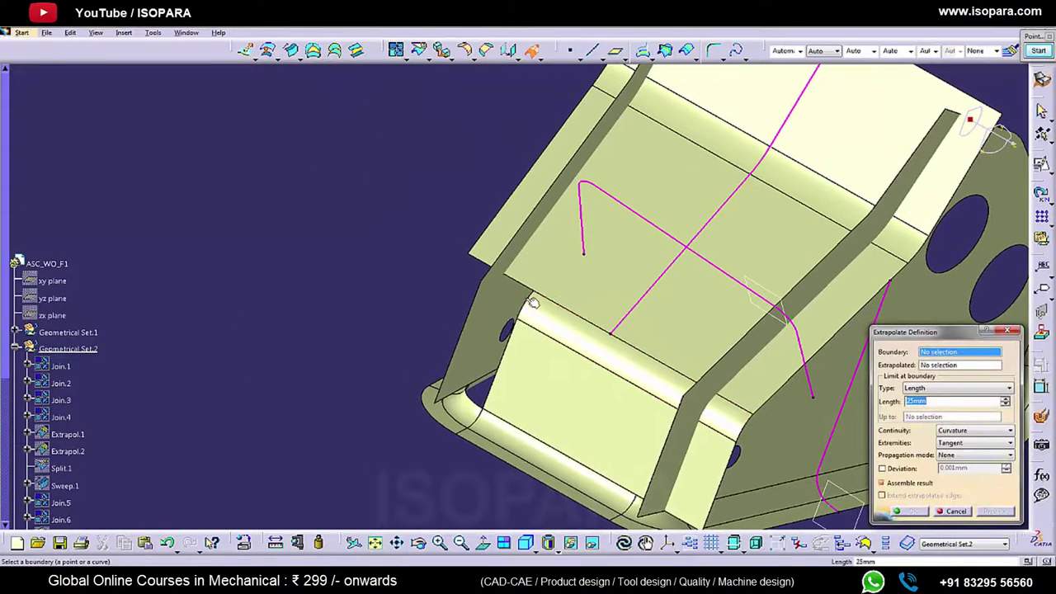
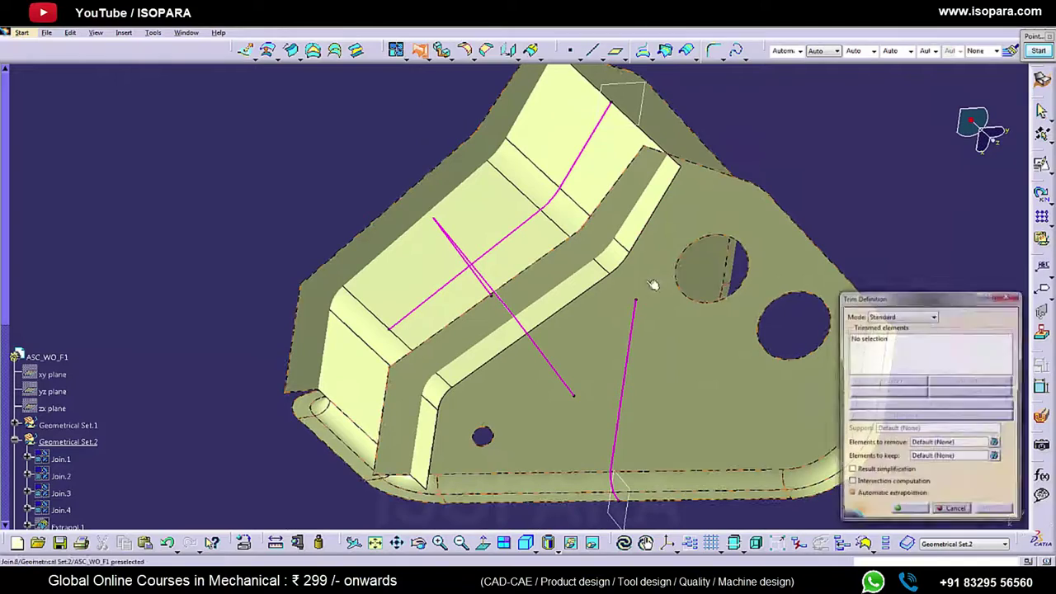
Trim the side walls (Join.8) and the central strip (Split.2) against each other, keeping the closed bracket shape
{"action": "left_click", "coordinate": [653, 288]}
{"action": "left_click", "coordinate": [542, 237]}
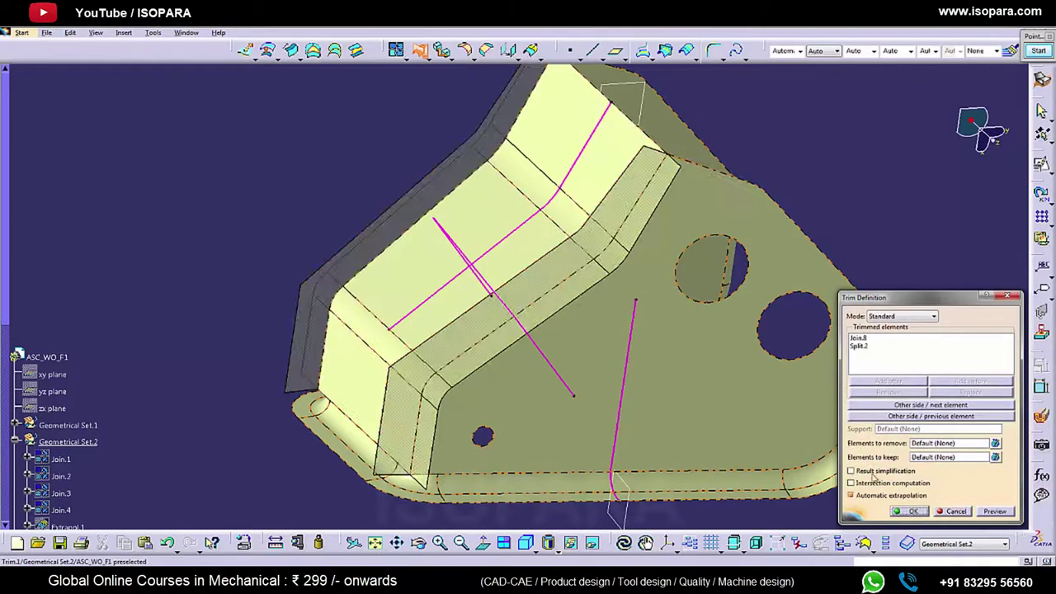
{"action": "left_click", "coordinate": [905, 513]}
{"action": "middle_click_drag", "start_coordinate": [562, 308], "coordinate": [330, 330]}
{"action": "middle_click_drag", "start_coordinate": [541, 389], "coordinate": [569, 352]}
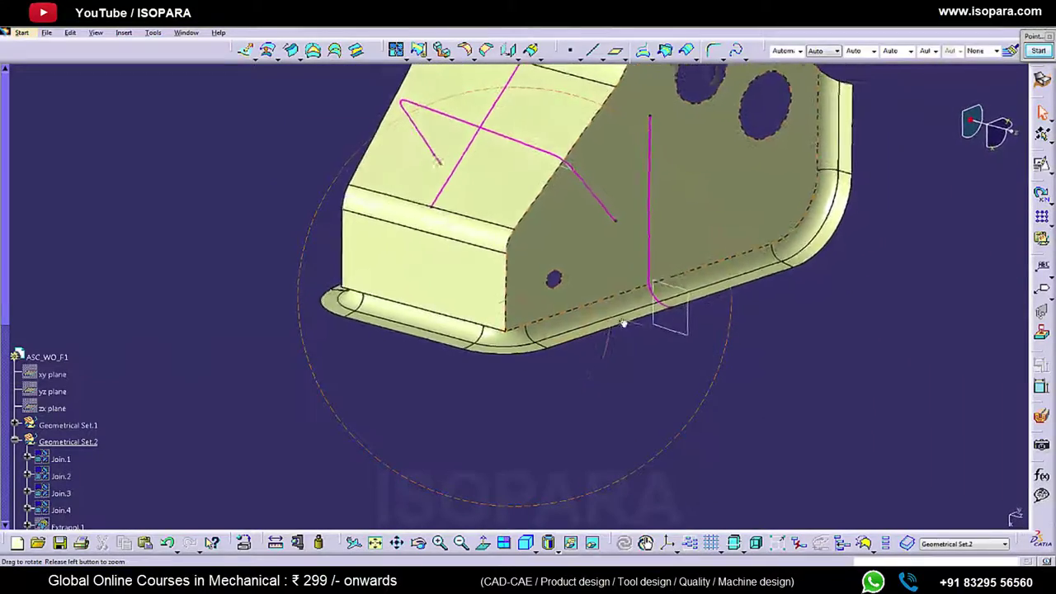
{"action": "middle_click_drag", "start_coordinate": [633, 352], "coordinate": [555, 320]}
{"action": "left_click", "coordinate": [397, 50]}
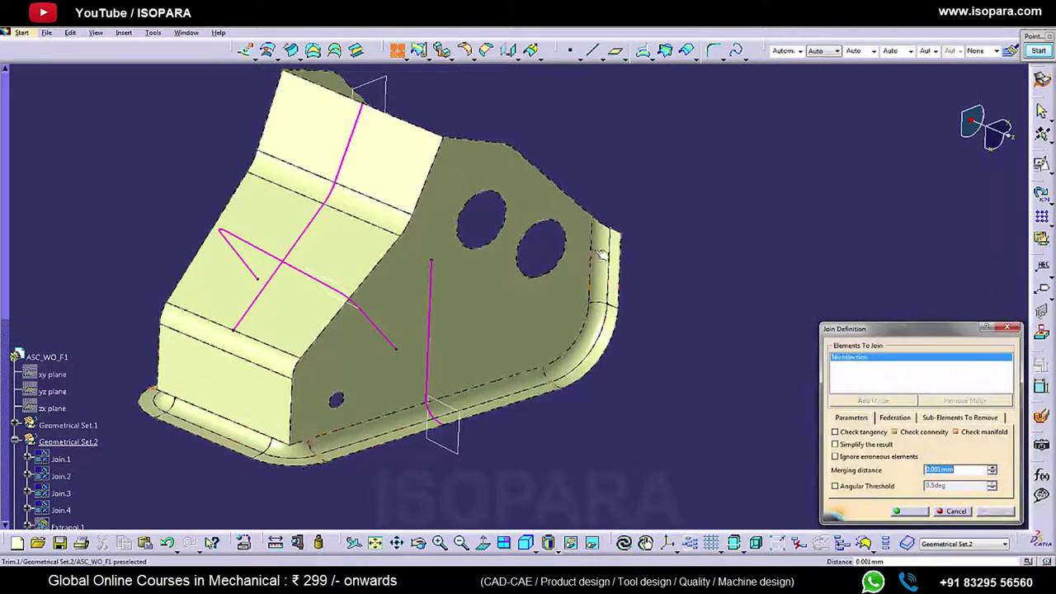
{"action": "left_click", "coordinate": [937, 419]}
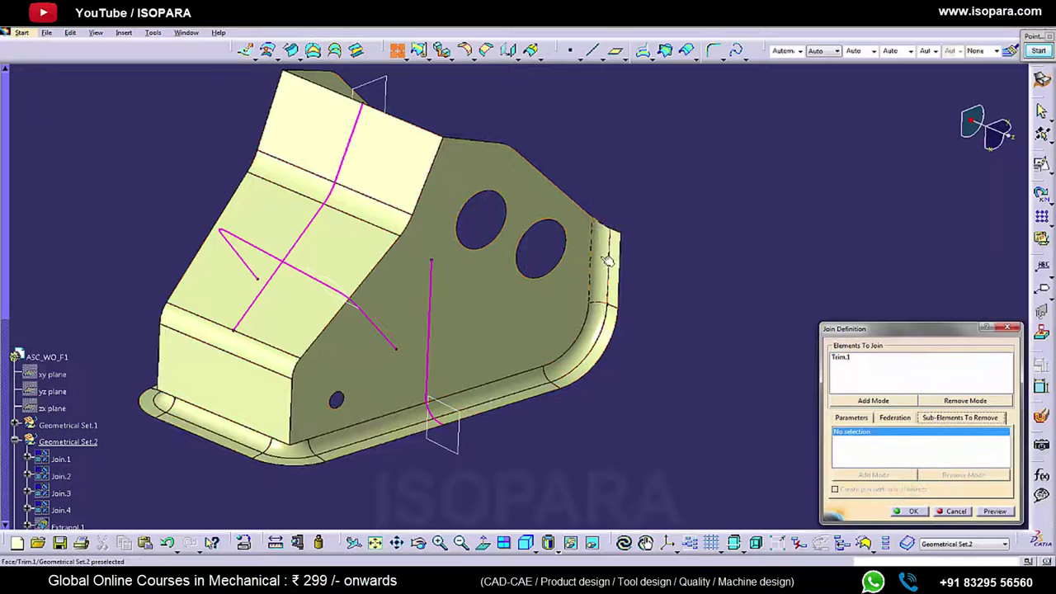
{"action": "left_click", "coordinate": [526, 377]}
{"action": "middle_click_drag", "start_coordinate": [526, 377], "coordinate": [673, 165]}
{"action": "middle_click", "coordinate": [367, 350]}
{"action": "middle_click_drag", "start_coordinate": [491, 355], "coordinate": [595, 331]}
{"action": "left_click", "coordinate": [364, 266]}
{"action": "middle_click_drag", "start_coordinate": [429, 289], "coordinate": [441, 325]}
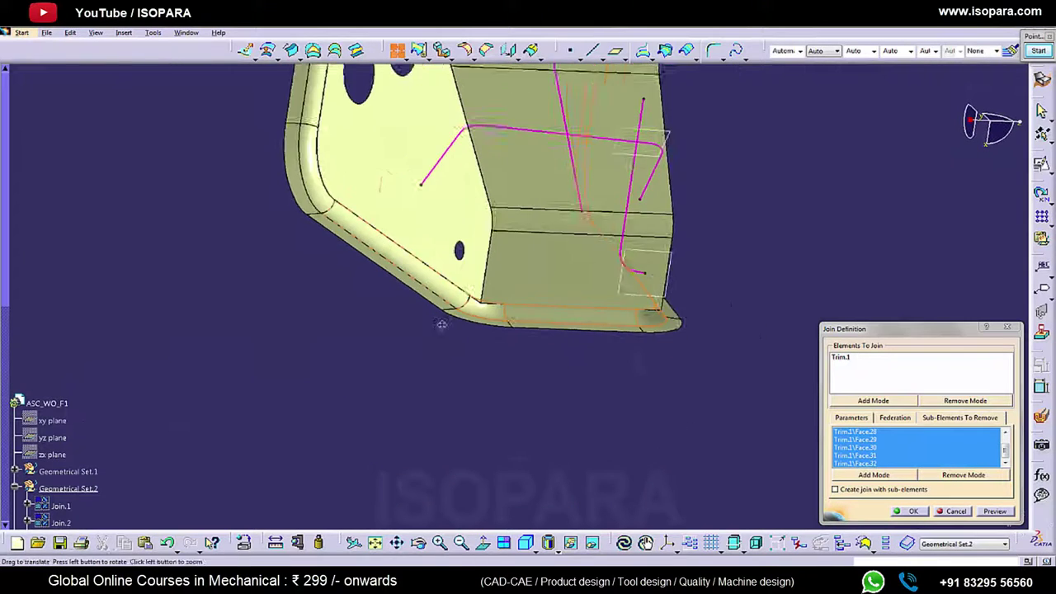
{"action": "middle_click", "coordinate": [385, 168]}
{"action": "middle_click_drag", "start_coordinate": [439, 367], "coordinate": [441, 306]}
{"action": "left_click", "coordinate": [396, 290]}
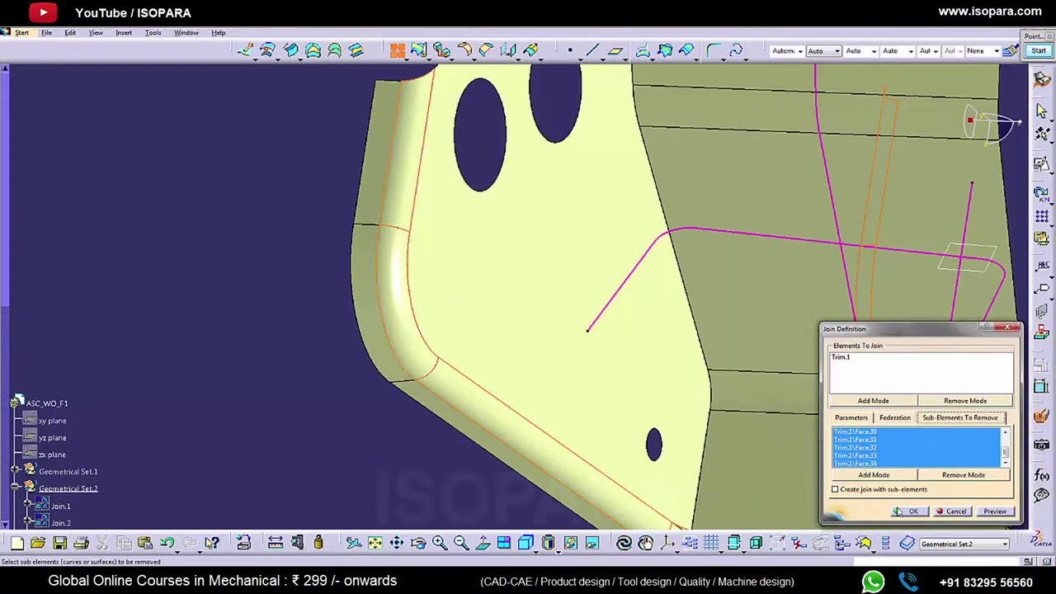
{"action": "left_click", "coordinate": [899, 512]}
{"action": "left_click", "coordinate": [594, 325]}
{"action": "mouse_move", "coordinate": [593, 324]}
{"action": "middle_mouse_down"}
{"action": "mouse_move", "coordinate": [589, 304]}
{"action": "mouse_move", "coordinate": [500, 325]}
{"action": "mouse_move", "coordinate": [570, 342]}
{"action": "mouse_move", "coordinate": [556, 288]}
{"action": "mouse_move", "coordinate": [595, 303]}
{"action": "middle_mouse_up"}
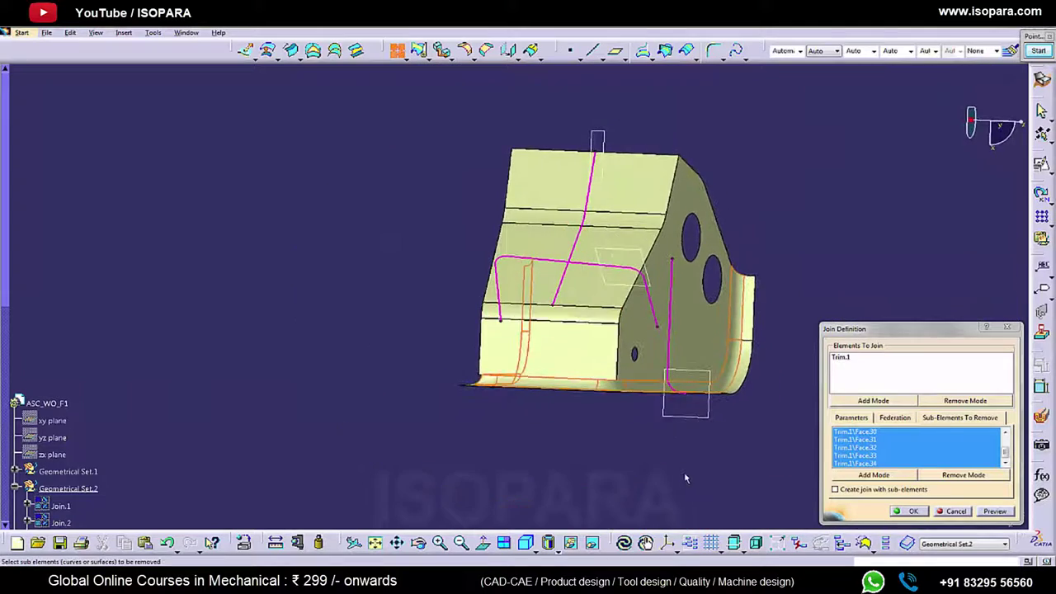
{"action": "middle_click_drag", "start_coordinate": [657, 443], "coordinate": [654, 418]}
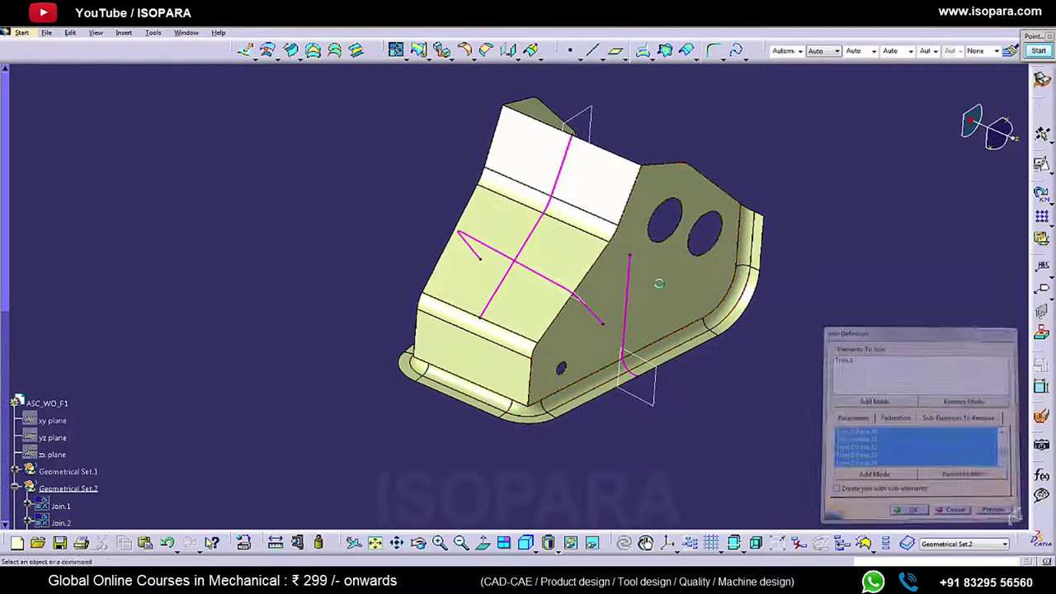
{"action": "right_click", "coordinate": [659, 283]}
{"action": "left_click", "coordinate": [681, 316]}
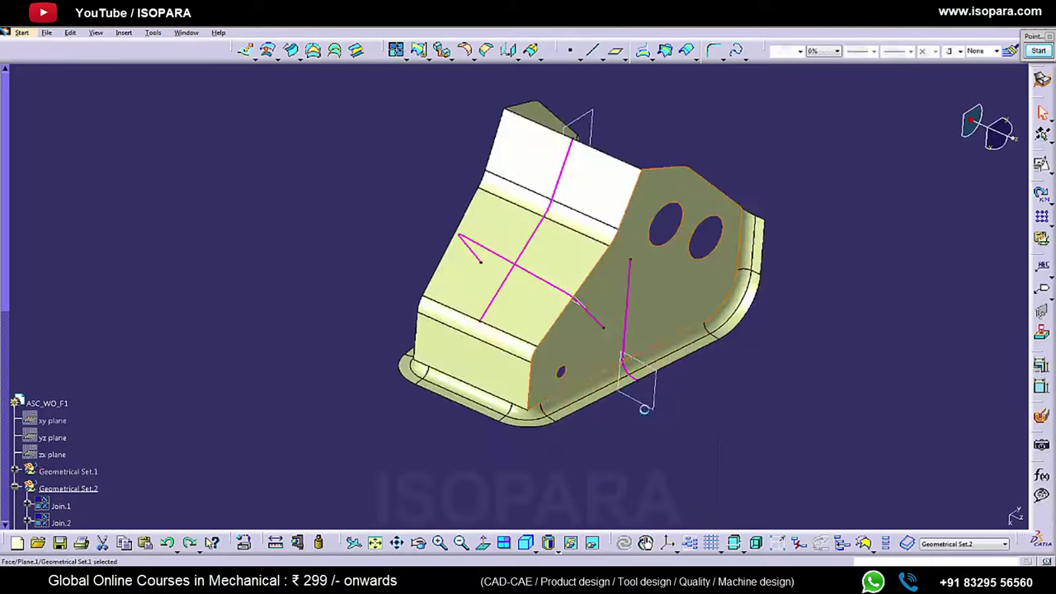
Set up a join of Trim.1 and mark the outer flat flange faces along one side, the adjoining corner and the front for removal
{"action": "middle_click_drag", "start_coordinate": [631, 359], "coordinate": [536, 362]}
{"action": "left_click", "coordinate": [397, 51]}
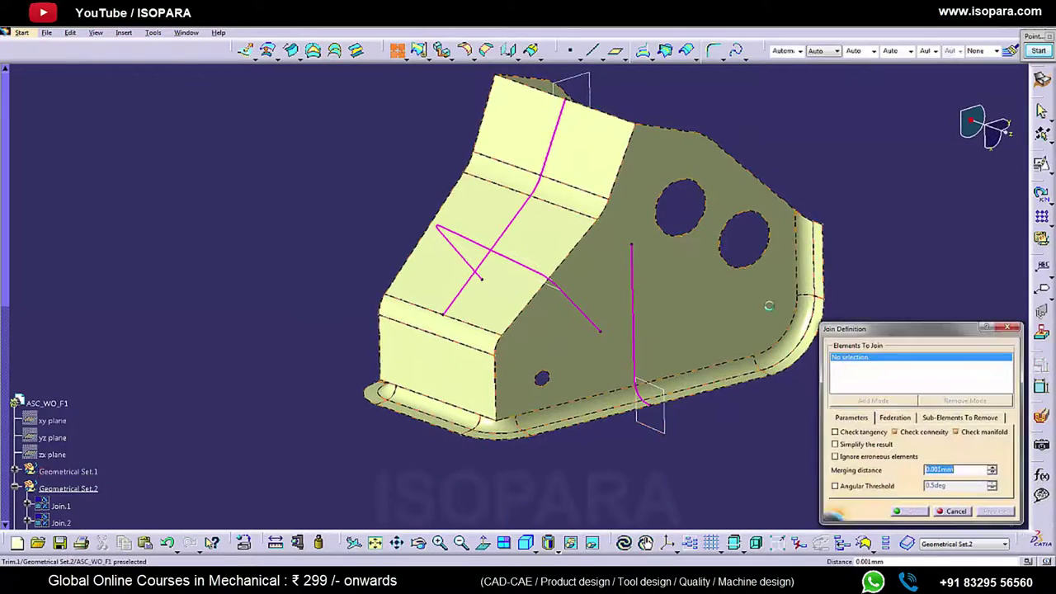
{"action": "left_click", "coordinate": [957, 418]}
{"action": "middle_click_drag", "start_coordinate": [776, 353], "coordinate": [708, 319]}
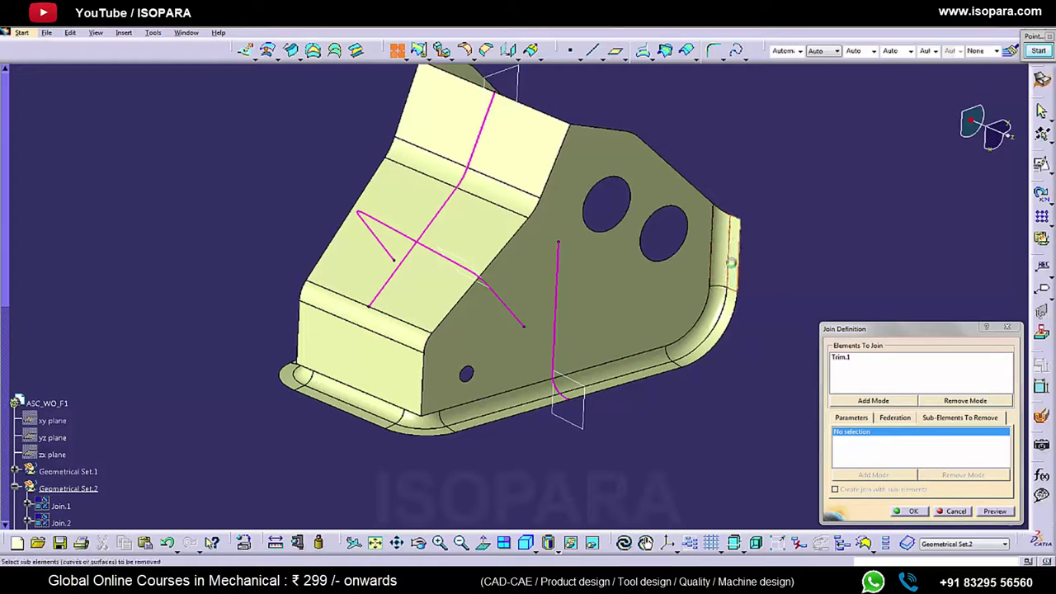
{"action": "left_click", "coordinate": [731, 262]}
{"action": "middle_click_drag", "start_coordinate": [751, 268], "coordinate": [708, 227]}
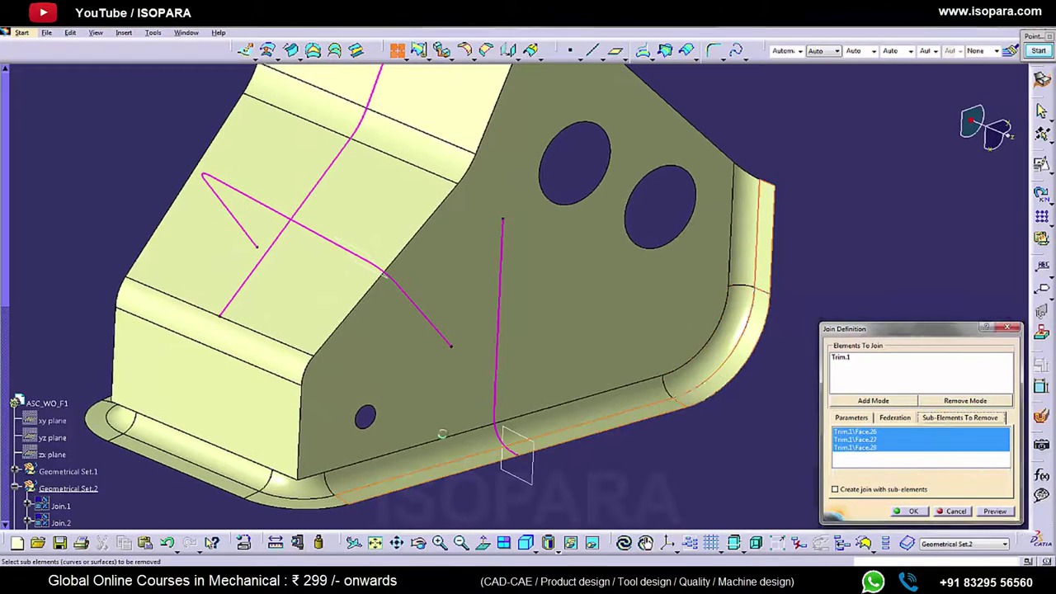
{"action": "middle_click_drag", "start_coordinate": [443, 434], "coordinate": [569, 437]}
{"action": "middle_click_drag", "start_coordinate": [569, 437], "coordinate": [567, 407], "text": "ctrl"}
{"action": "left_click", "coordinate": [521, 464]}
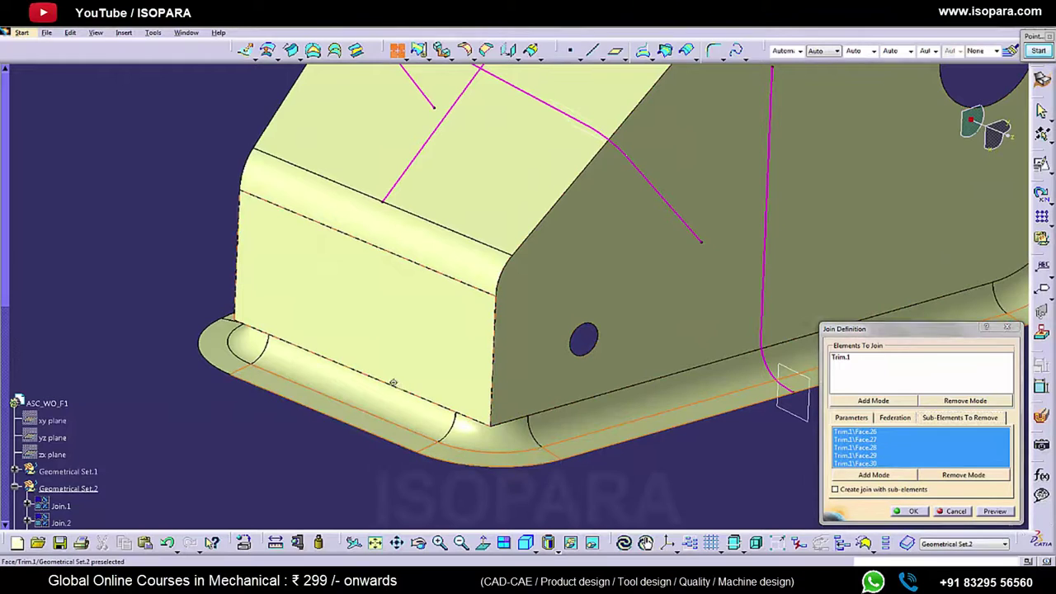
Add the flat flange faces of the other corner and side to the removal list, and create a second join from the removed faces
{"action": "middle_click_drag", "start_coordinate": [393, 383], "coordinate": [608, 351]}
{"action": "left_click", "coordinate": [499, 421]}
{"action": "left_click", "coordinate": [477, 361]}
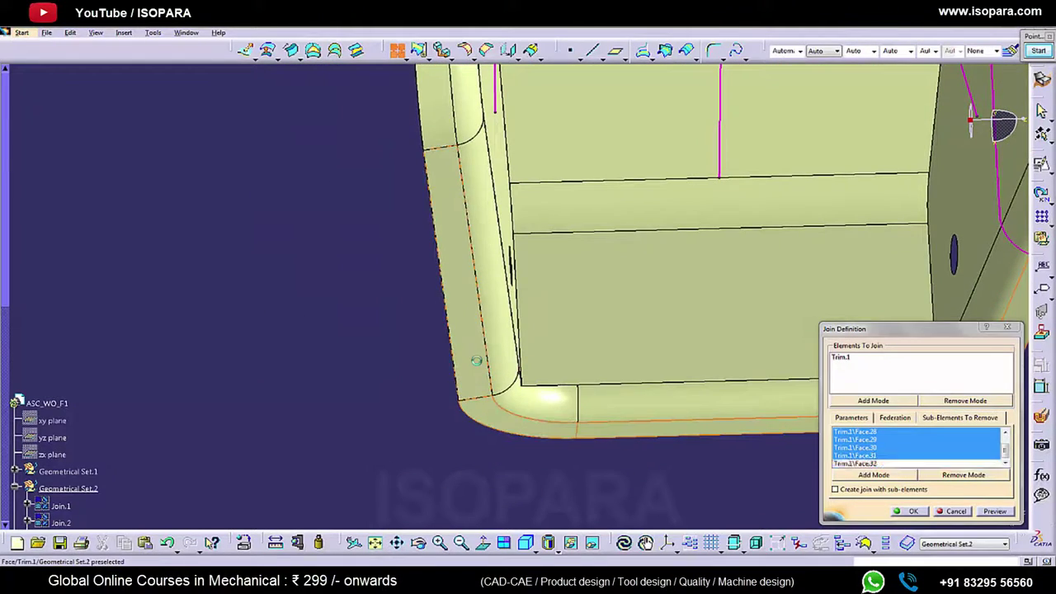
{"action": "middle_click_drag", "start_coordinate": [477, 360], "coordinate": [489, 402], "text": "ctrl"}
{"action": "middle_click_drag", "start_coordinate": [488, 402], "coordinate": [569, 313]}
{"action": "left_click", "coordinate": [466, 275]}
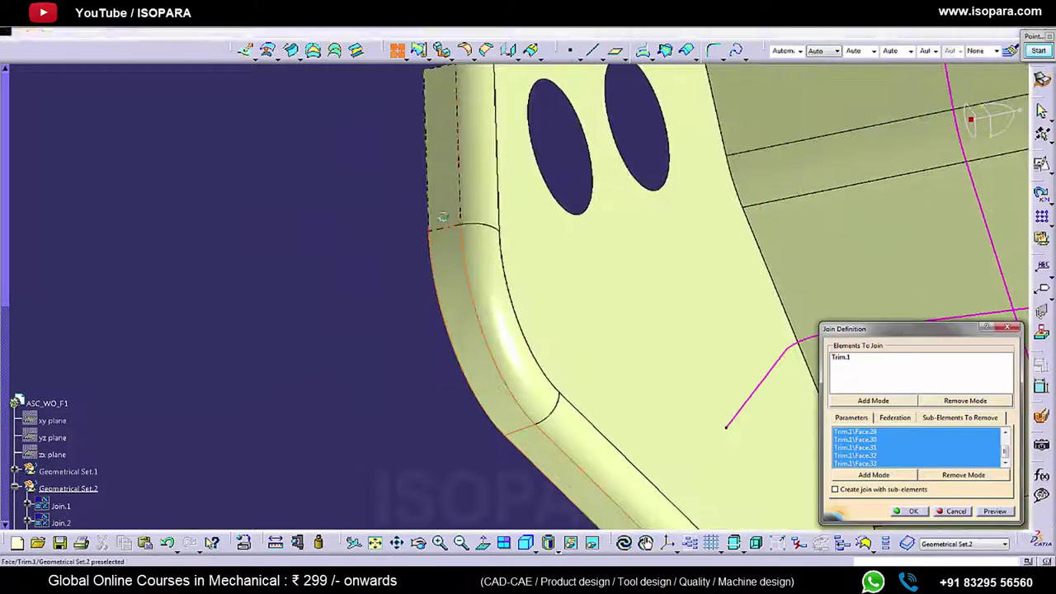
{"action": "left_click", "coordinate": [442, 217]}
{"action": "left_click", "coordinate": [910, 511]}
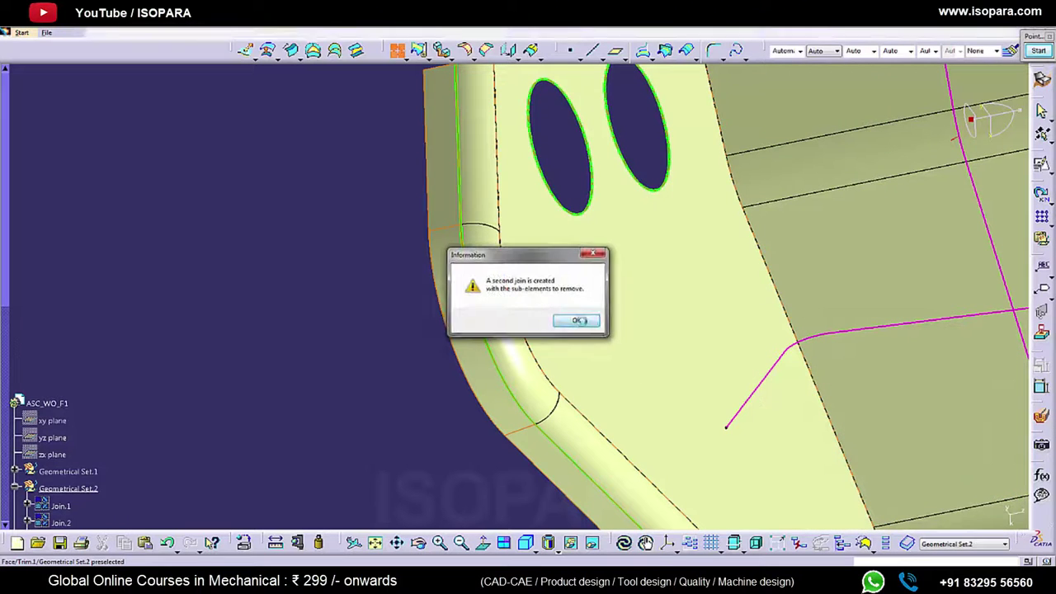
{"action": "left_click", "coordinate": [576, 320]}
Join Join.10 while removing all the fillet faces between the walls and the outer flange
{"action": "middle_click_drag", "start_coordinate": [577, 319], "coordinate": [584, 400], "text": "ctrl"}
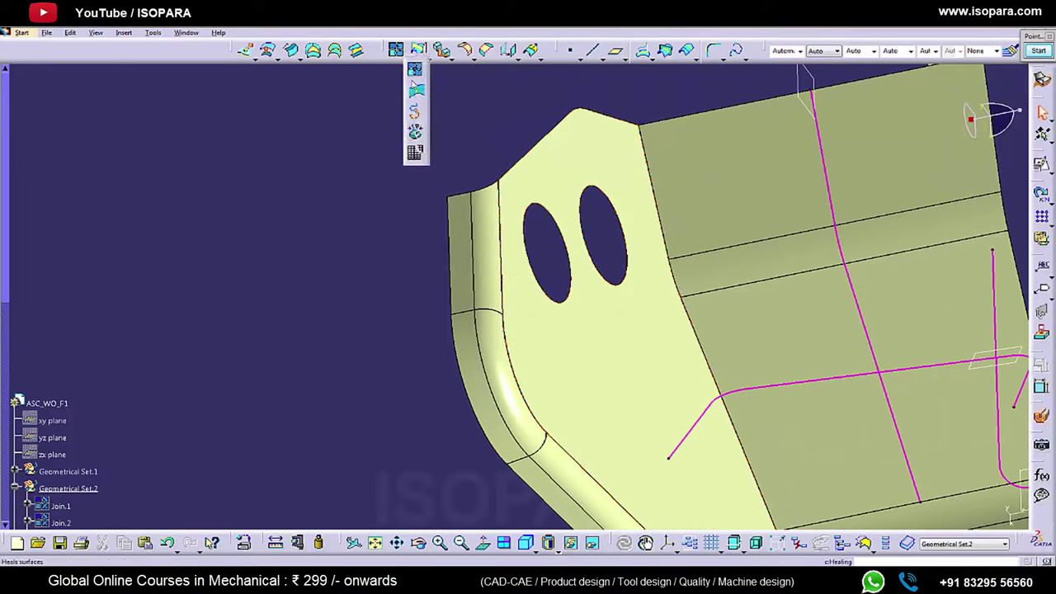
{"action": "left_click", "coordinate": [498, 236]}
{"action": "left_click", "coordinate": [958, 418]}
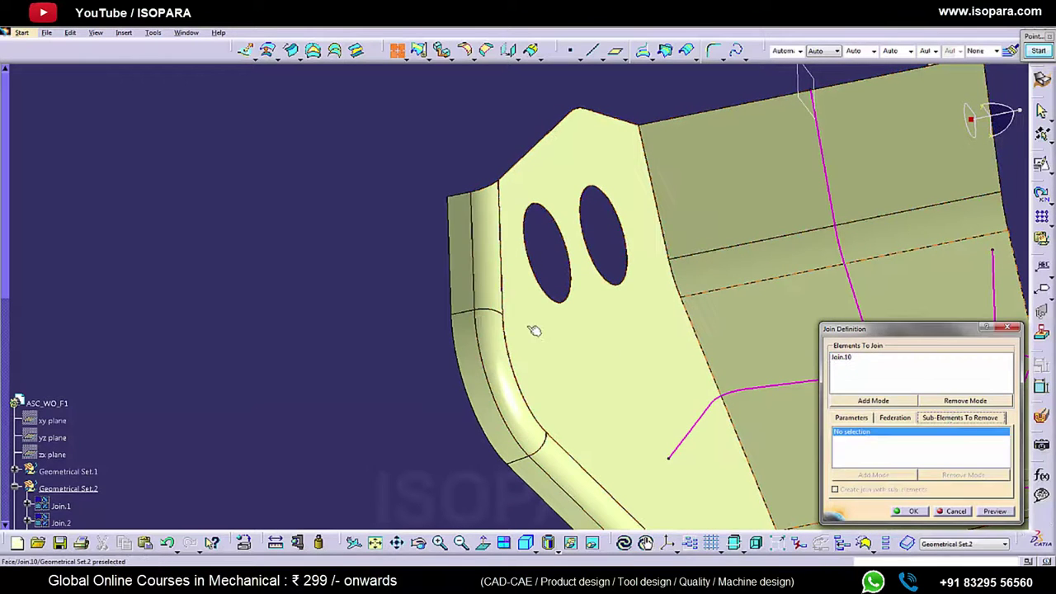
{"action": "left_click", "coordinate": [490, 295]}
{"action": "left_click", "coordinate": [528, 409]}
{"action": "left_click", "coordinate": [548, 457]}
{"action": "middle_click_drag", "start_coordinate": [755, 520], "coordinate": [535, 301]}
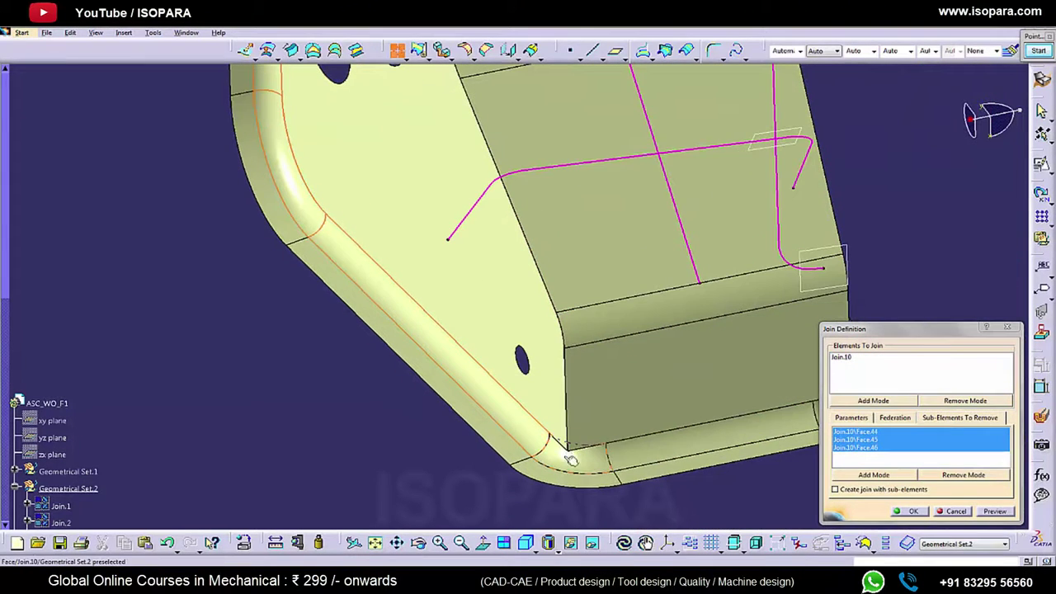
{"action": "middle_click_drag", "start_coordinate": [655, 397], "coordinate": [583, 383]}
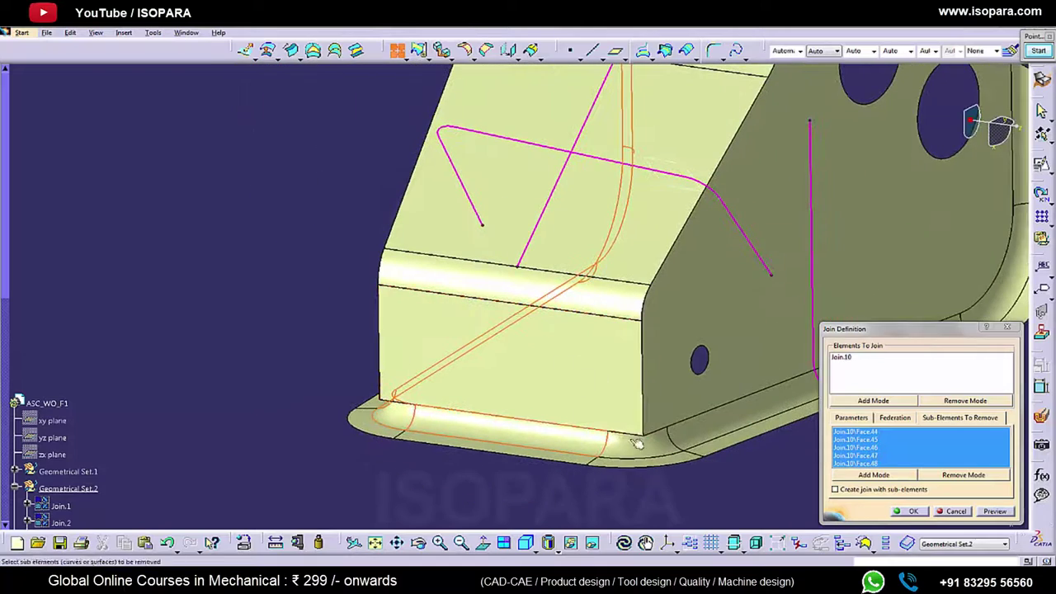
{"action": "middle_click_drag", "start_coordinate": [699, 410], "coordinate": [463, 368]}
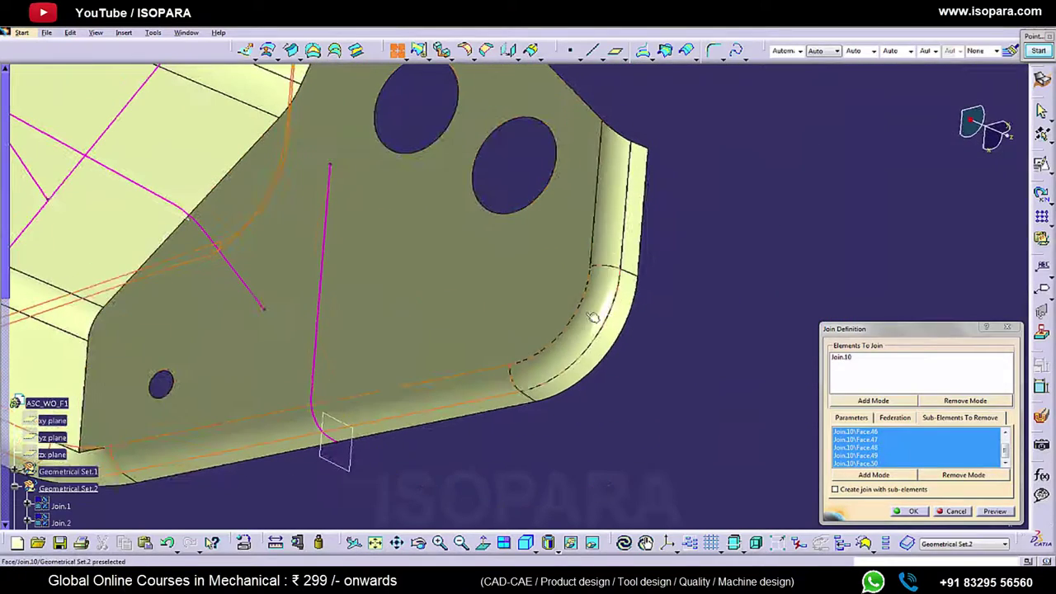
{"action": "left_click", "coordinate": [916, 513]}
Extrapolate the inner edge of the outer flange strip (Join.11) by 15 mm, using tangency continuity propagation around the whole strip
{"action": "middle_click_drag", "start_coordinate": [552, 299], "coordinate": [506, 358]}
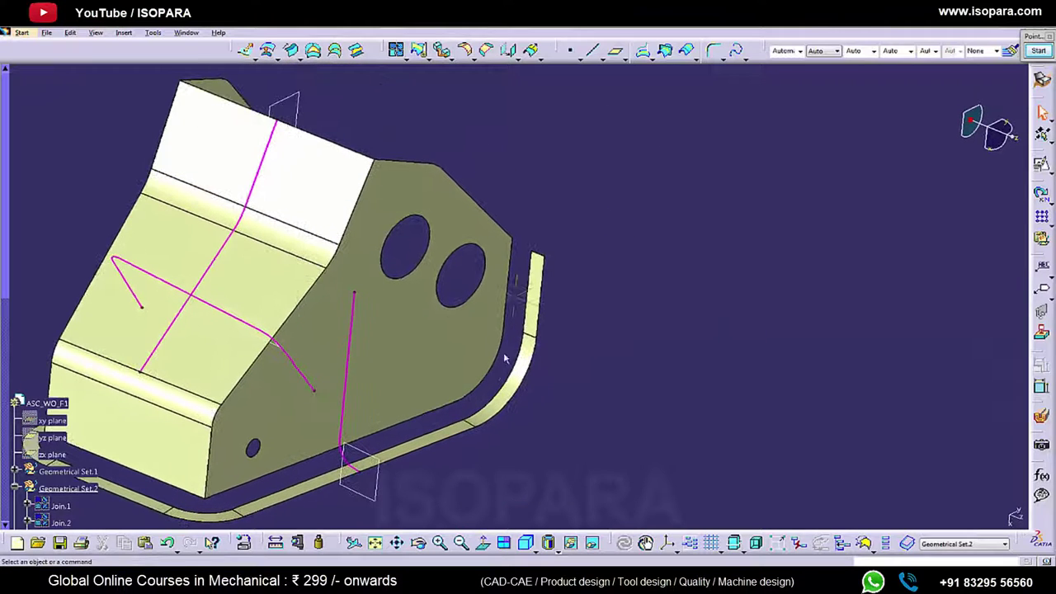
{"action": "left_click", "coordinate": [532, 51]}
{"action": "scroll", "coordinate": [549, 256], "scroll_direction": "up", "scroll_amount": 2}
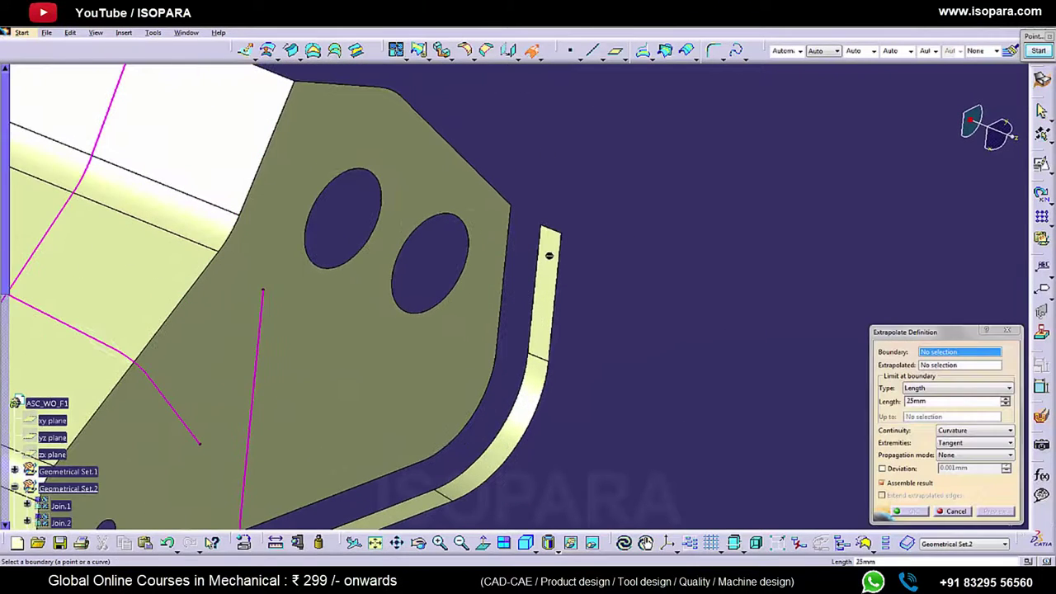
{"action": "left_click", "coordinate": [537, 258]}
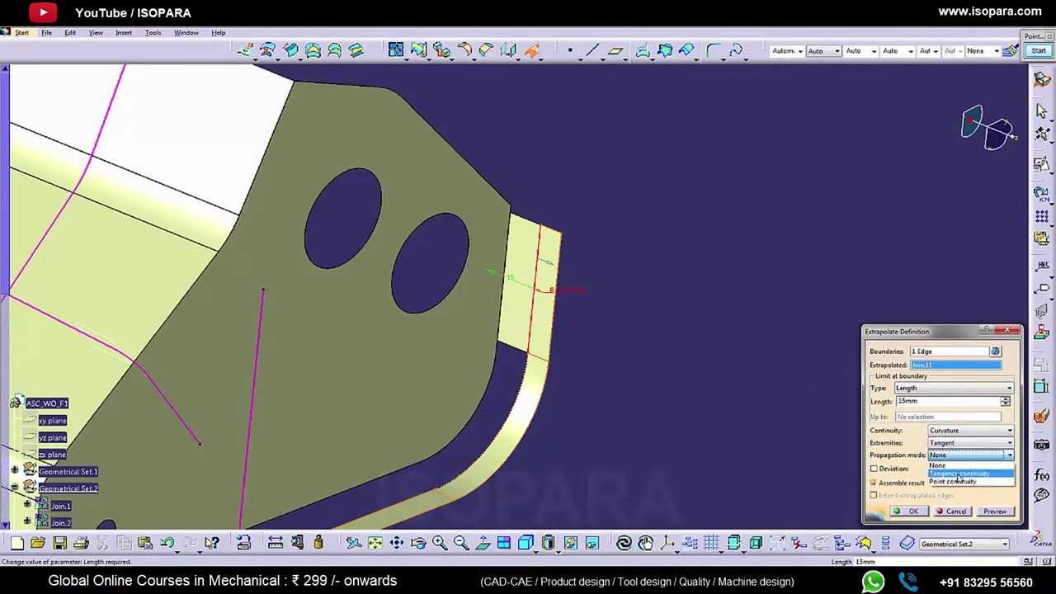
{"action": "left_click", "coordinate": [959, 476]}
{"action": "middle_click_drag", "start_coordinate": [541, 352], "coordinate": [497, 377]}
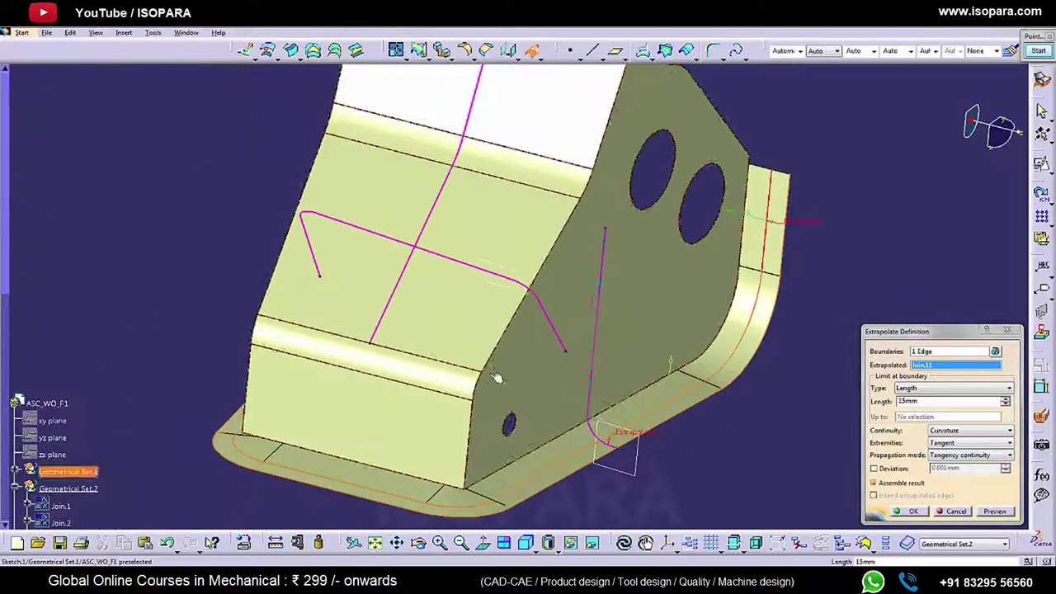
{"action": "middle_click_drag", "start_coordinate": [417, 450], "coordinate": [484, 353]}
{"action": "left_click", "coordinate": [910, 513]}
Extrapolate the flange-side edge of the first side wall (Join.12) by 15 mm with tangency continuity propagation
{"action": "middle_click_drag", "start_coordinate": [568, 364], "coordinate": [518, 390]}
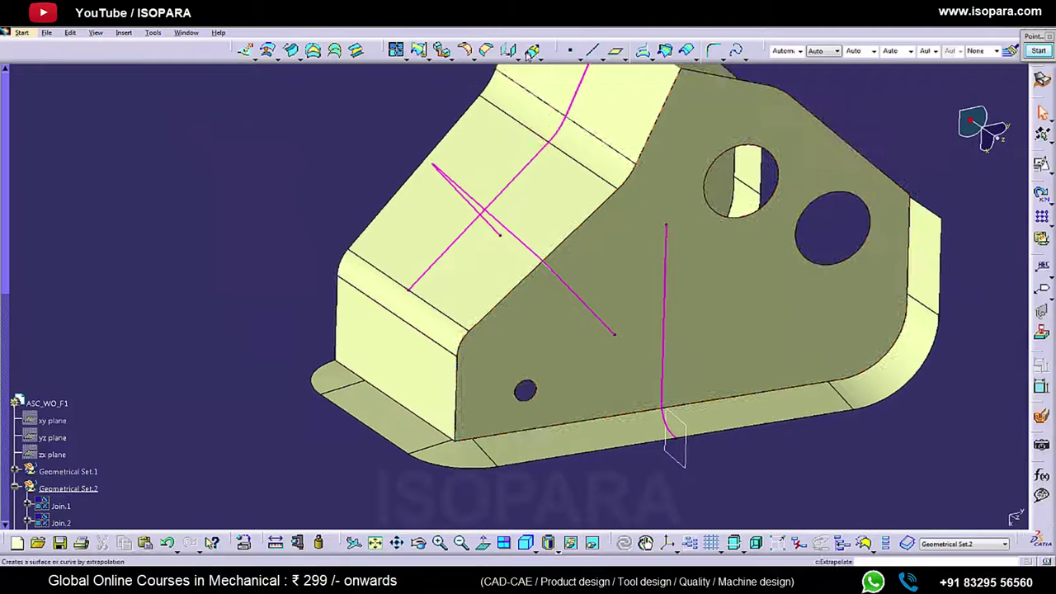
{"action": "left_click", "coordinate": [531, 52]}
{"action": "left_click", "coordinate": [902, 229]}
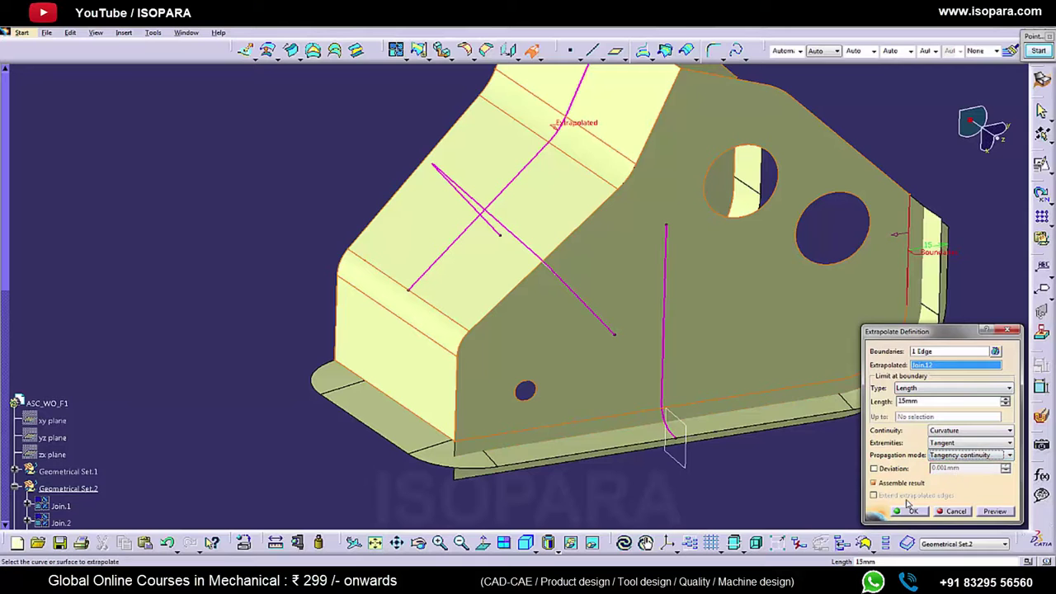
{"action": "left_click", "coordinate": [911, 511]}
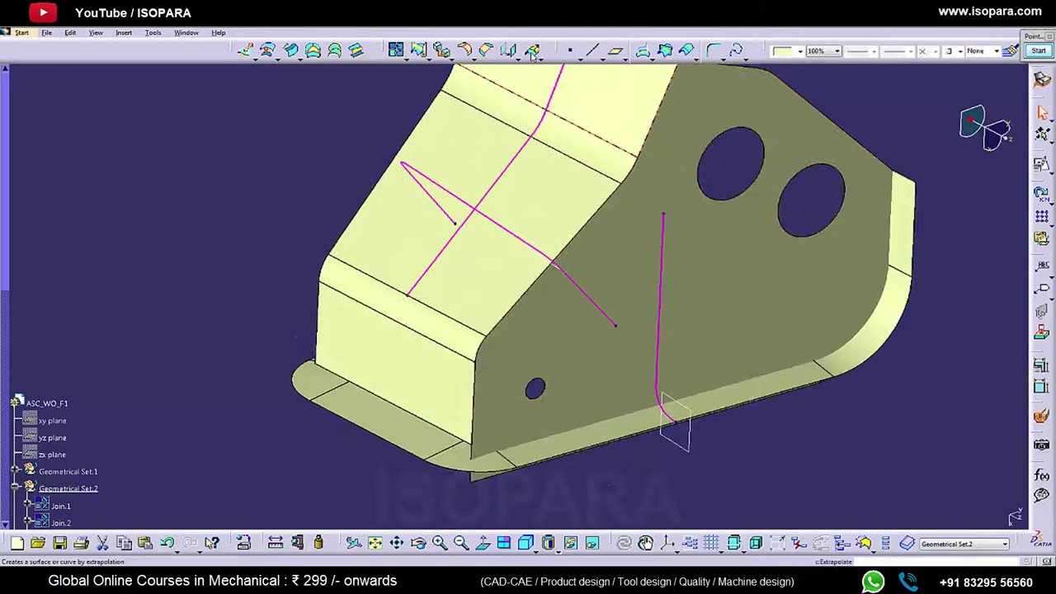
Extrapolate the lower edge of the front wall and the flange-side edge of the opposite side wall by 15 mm with tangency continuity
{"action": "left_click", "coordinate": [532, 51]}
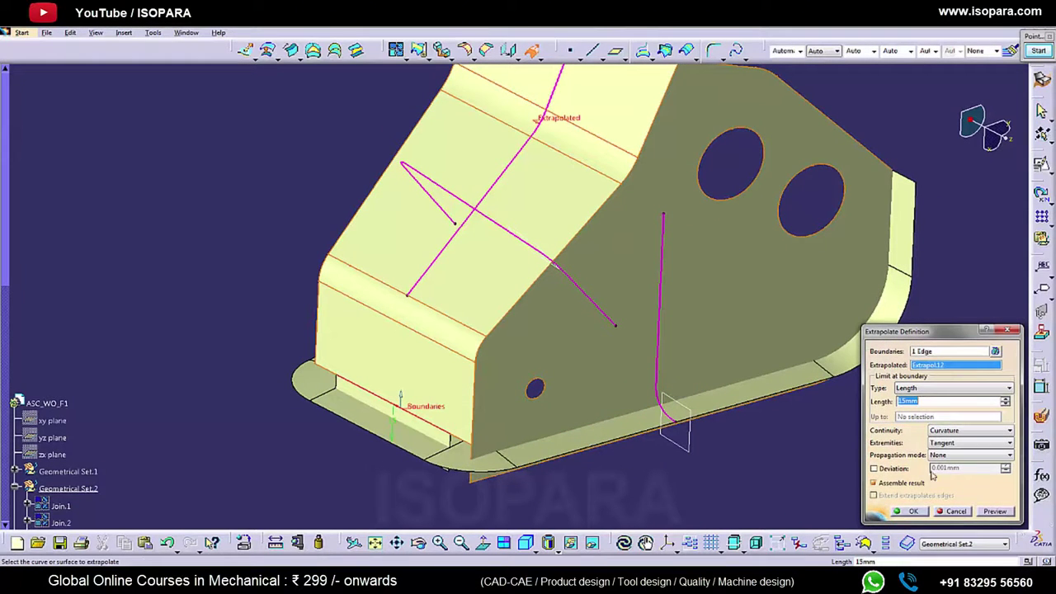
{"action": "left_click", "coordinate": [918, 510]}
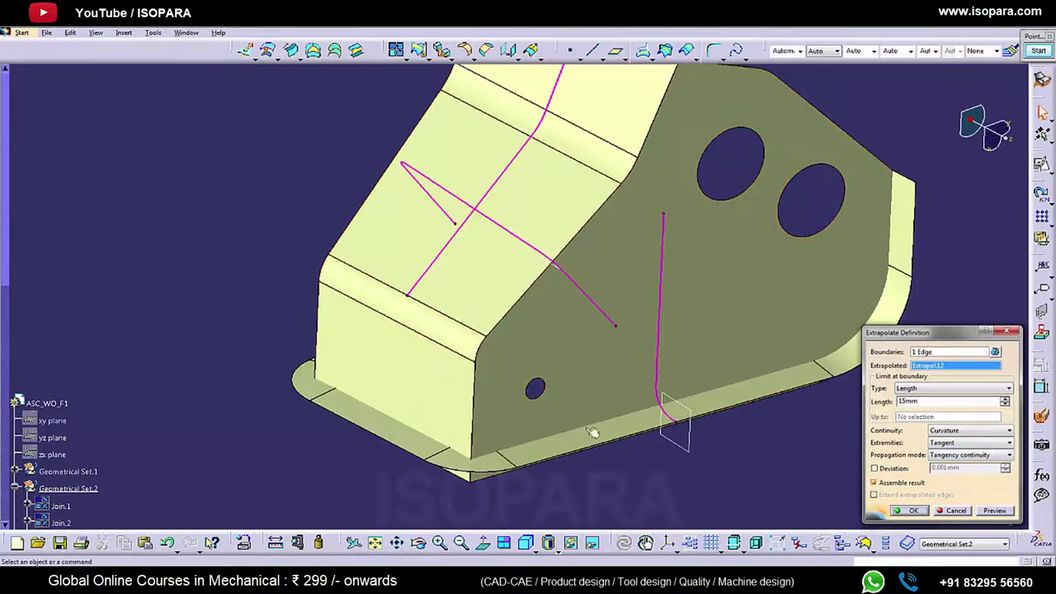
{"action": "middle_click_drag", "start_coordinate": [476, 379], "coordinate": [651, 412]}
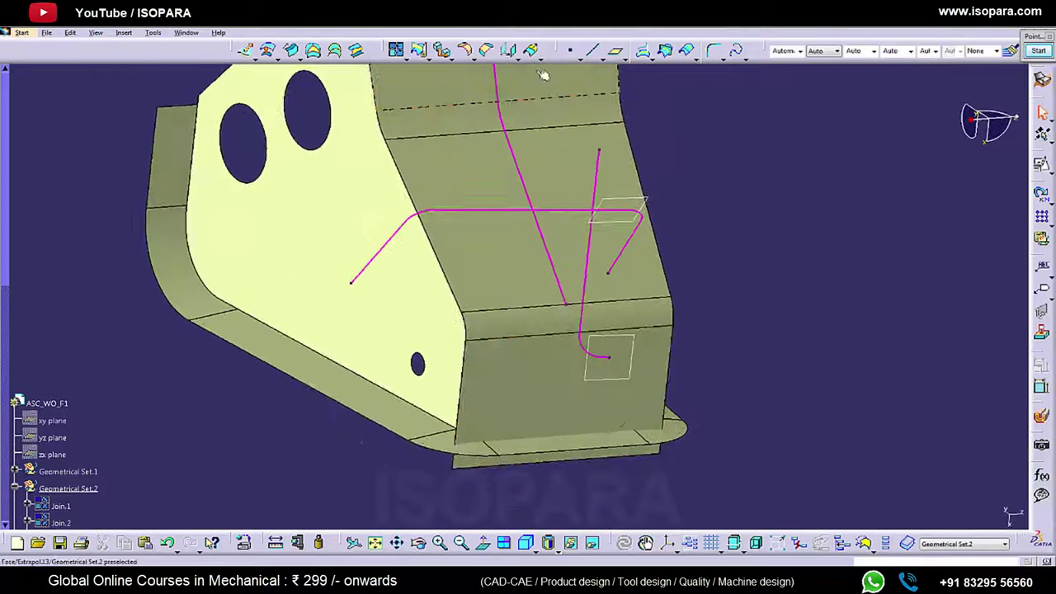
{"action": "left_click", "coordinate": [391, 389]}
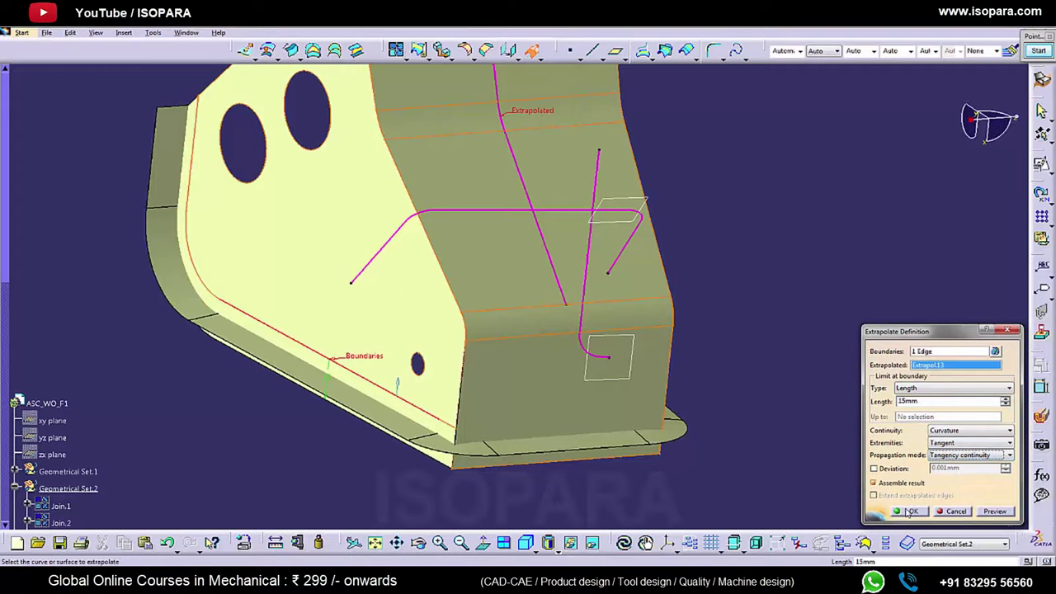
{"action": "left_click", "coordinate": [910, 513]}
Trim the extended walls (Extrapol.14) against the extended flange strip, keeping the bracket body and its outer flange
{"action": "middle_click_drag", "start_coordinate": [639, 406], "coordinate": [568, 470]}
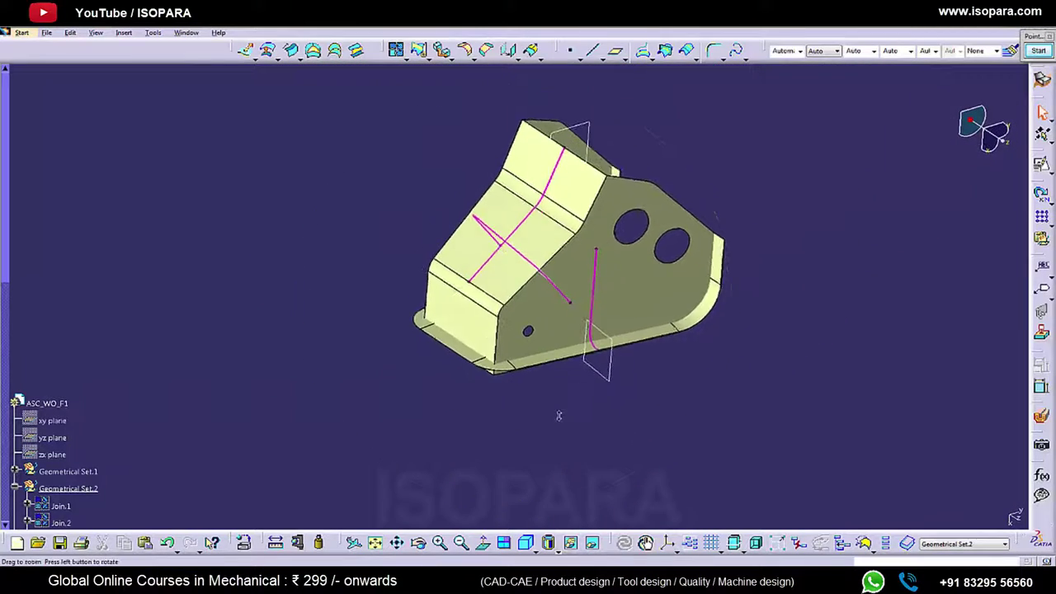
{"action": "middle_click_drag", "start_coordinate": [559, 416], "coordinate": [504, 391]}
{"action": "middle_click_drag", "start_coordinate": [479, 458], "coordinate": [499, 402]}
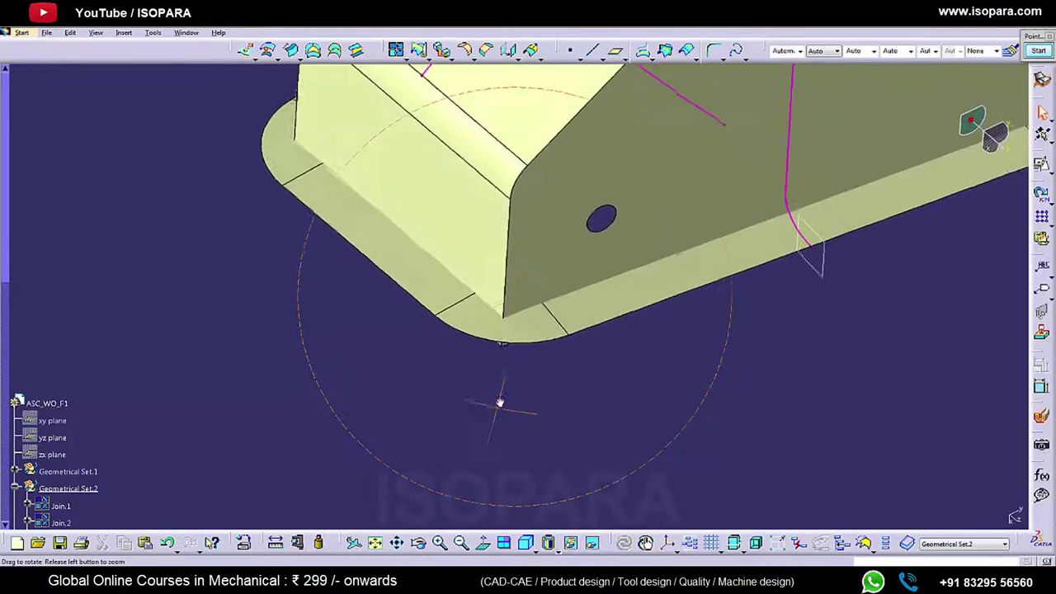
{"action": "middle_click_drag", "start_coordinate": [532, 365], "coordinate": [533, 388]}
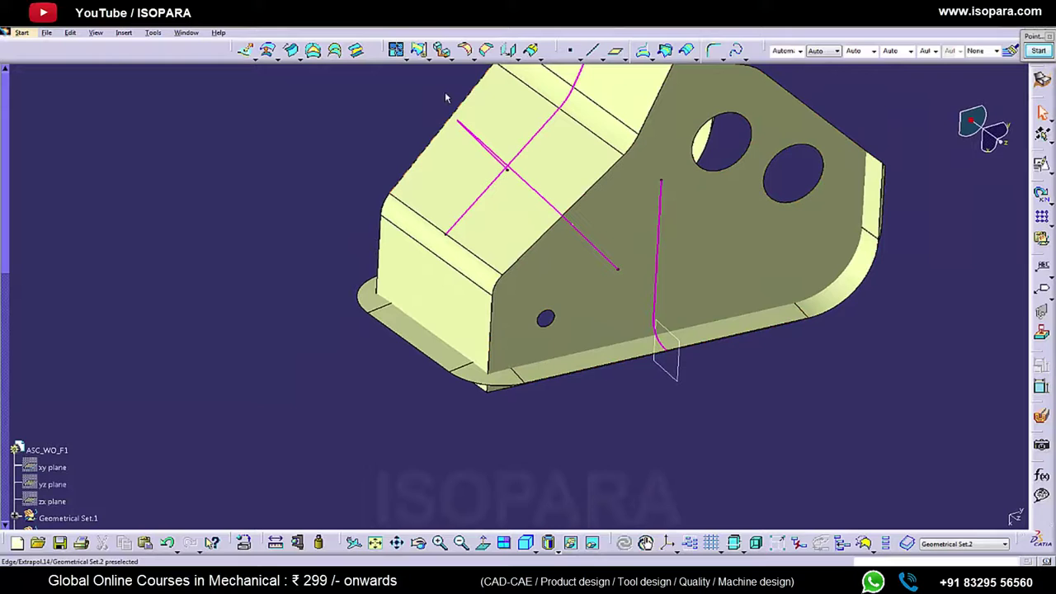
{"action": "left_click", "coordinate": [423, 53]}
{"action": "left_click", "coordinate": [670, 251]}
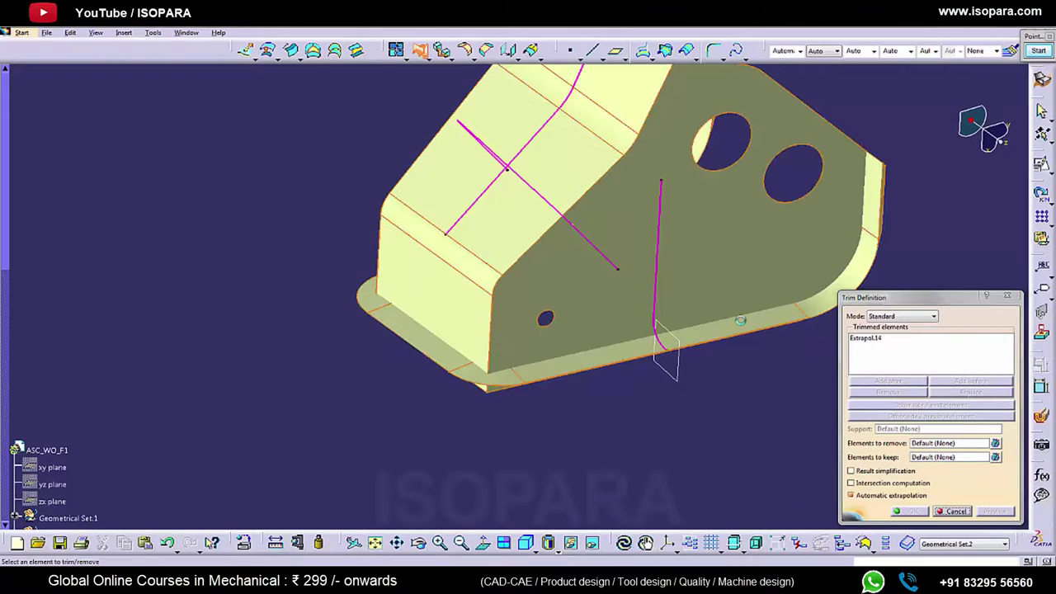
{"action": "left_click", "coordinate": [911, 512]}
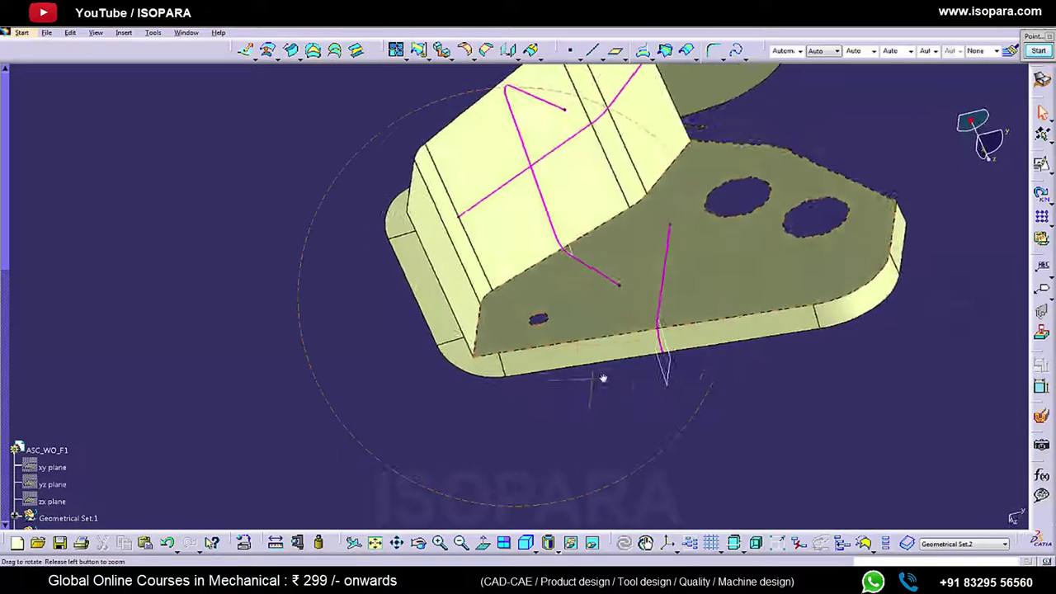
Measure the radius of the sketch arc at the bend between the top strip and the side wall
{"action": "mouse_move", "coordinate": [587, 359]}
{"action": "middle_mouse_down"}
{"action": "mouse_move", "coordinate": [587, 314]}
{"action": "mouse_move", "coordinate": [603, 349]}
{"action": "mouse_move", "coordinate": [537, 379]}
{"action": "mouse_move", "coordinate": [558, 392]}
{"action": "mouse_move", "coordinate": [566, 372]}
{"action": "mouse_move", "coordinate": [533, 300]}
{"action": "mouse_move", "coordinate": [471, 349]}
{"action": "mouse_move", "coordinate": [443, 354]}
{"action": "mouse_move", "coordinate": [536, 181]}
{"action": "mouse_move", "coordinate": [541, 276]}
{"action": "mouse_move", "coordinate": [607, 382]}
{"action": "mouse_move", "coordinate": [583, 349]}
{"action": "middle_mouse_up"}
{"action": "middle_click", "coordinate": [410, 214]}
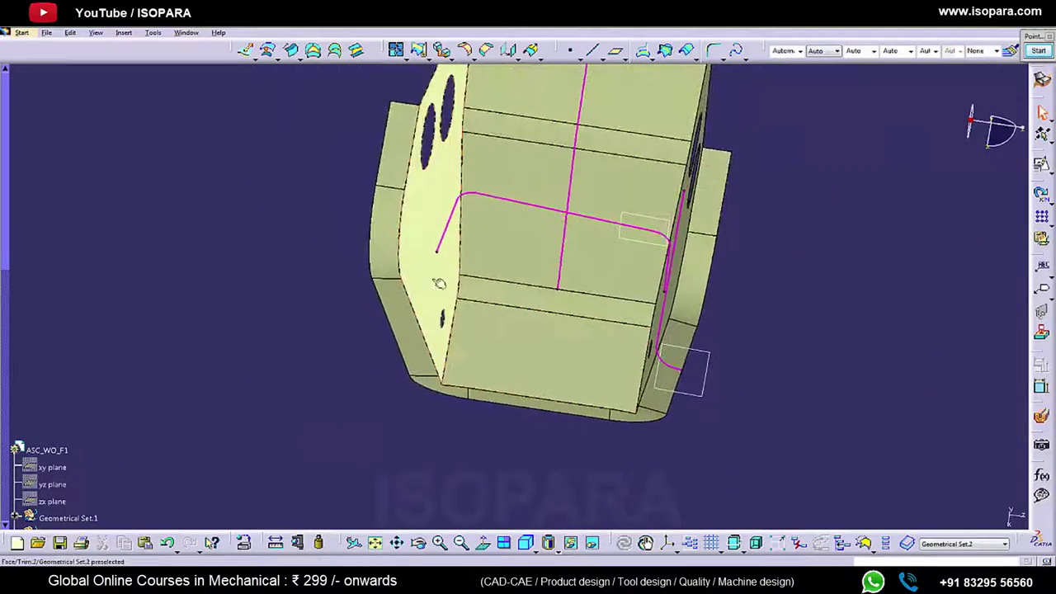
{"action": "middle_click", "coordinate": [426, 268]}
{"action": "middle_click_drag", "start_coordinate": [404, 286], "coordinate": [366, 484]}
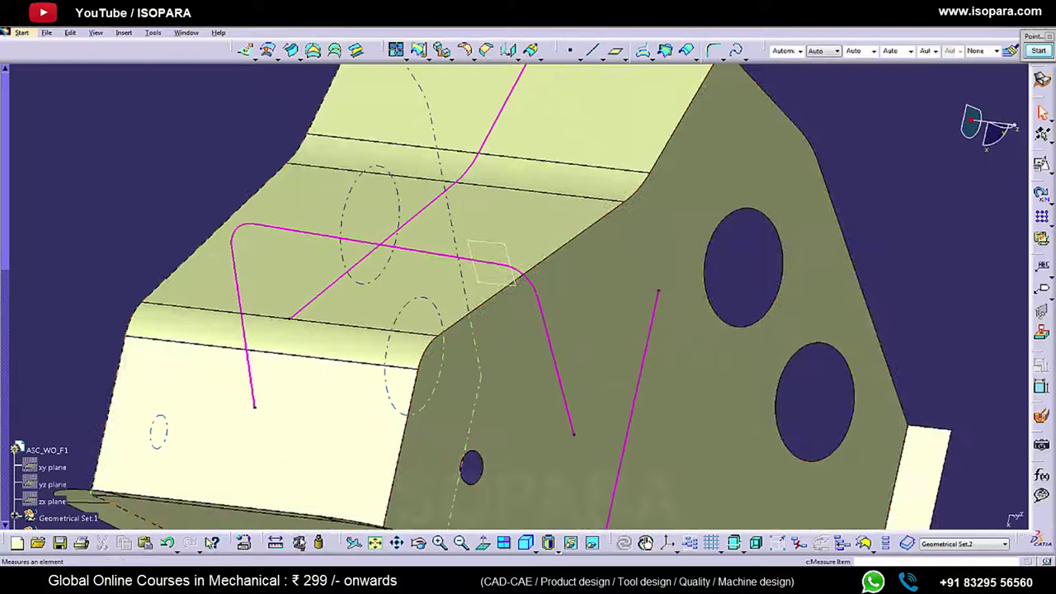
{"action": "left_click", "coordinate": [299, 542]}
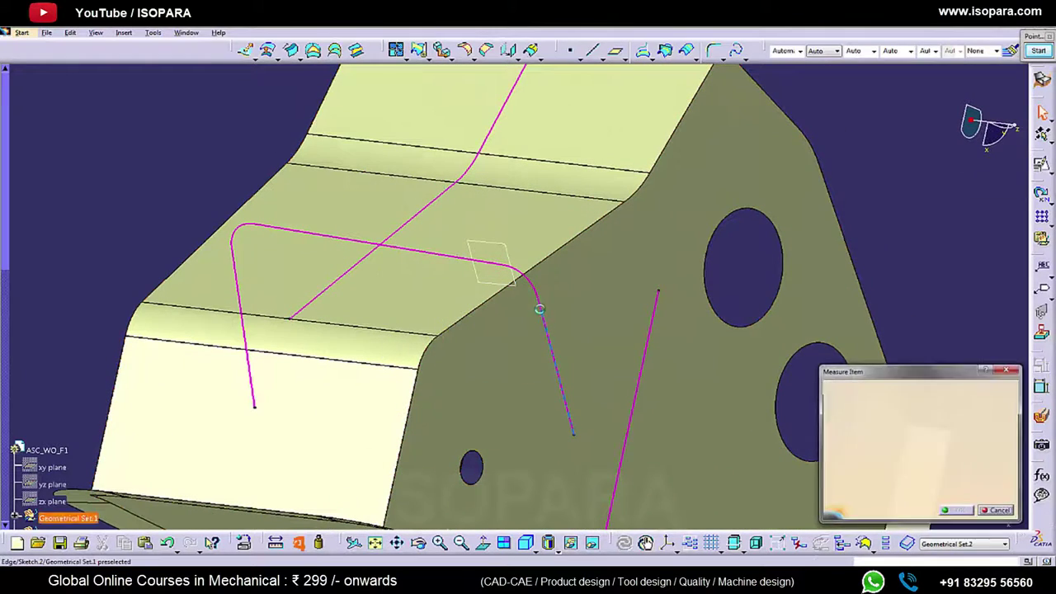
{"action": "left_click", "coordinate": [535, 284]}
{"action": "key", "text": "Escape"}
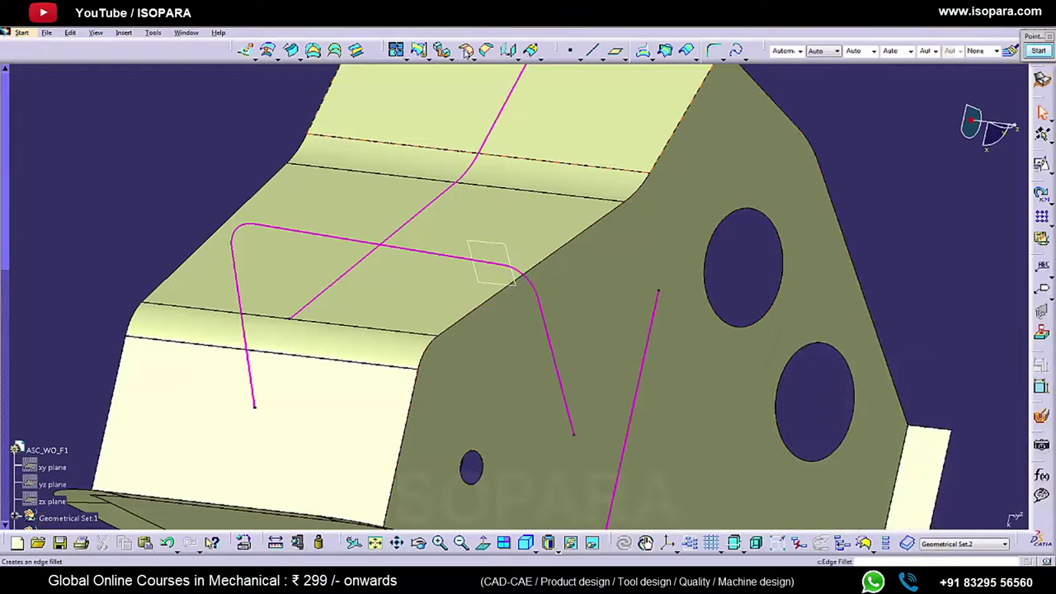
Fillet both long edges between the central strip and the side walls of Trim.2 with an 8 mm radius
{"action": "left_click", "coordinate": [468, 53]}
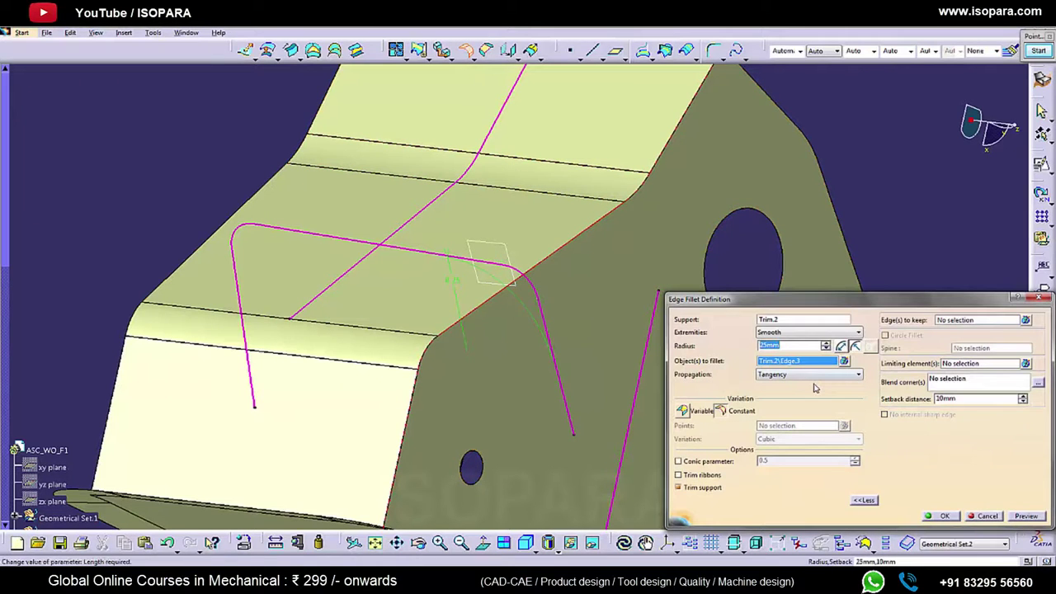
{"action": "left_click", "coordinate": [1037, 517]}
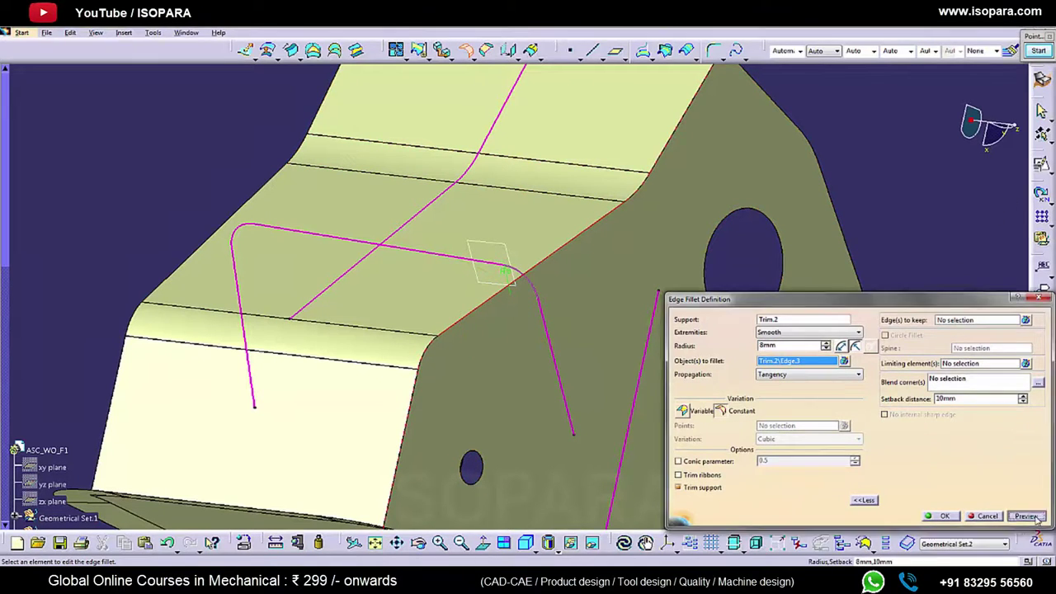
{"action": "middle_click_drag", "start_coordinate": [481, 278], "coordinate": [394, 325]}
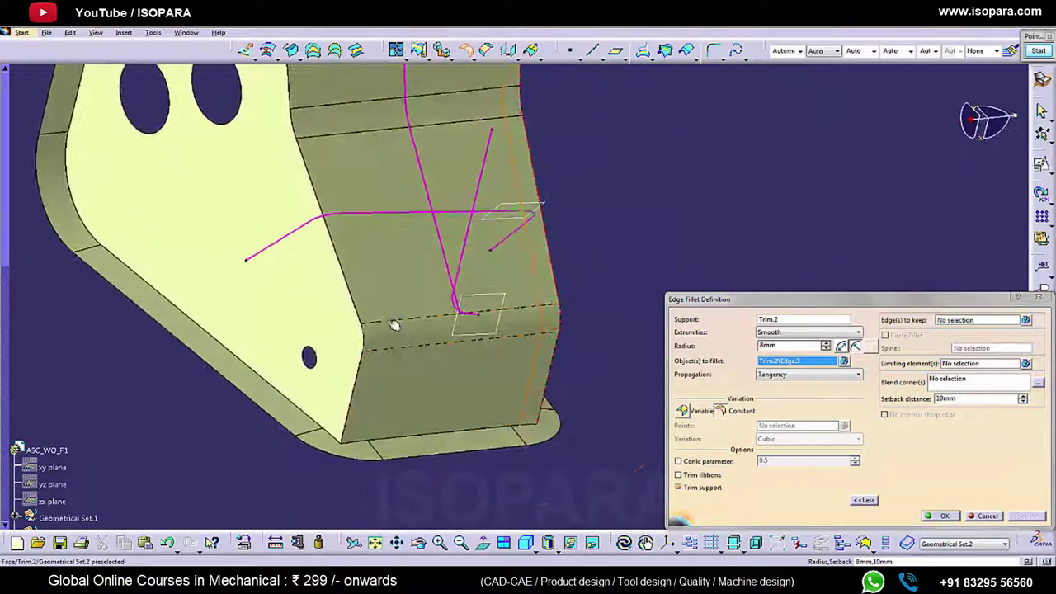
{"action": "left_click", "coordinate": [356, 300]}
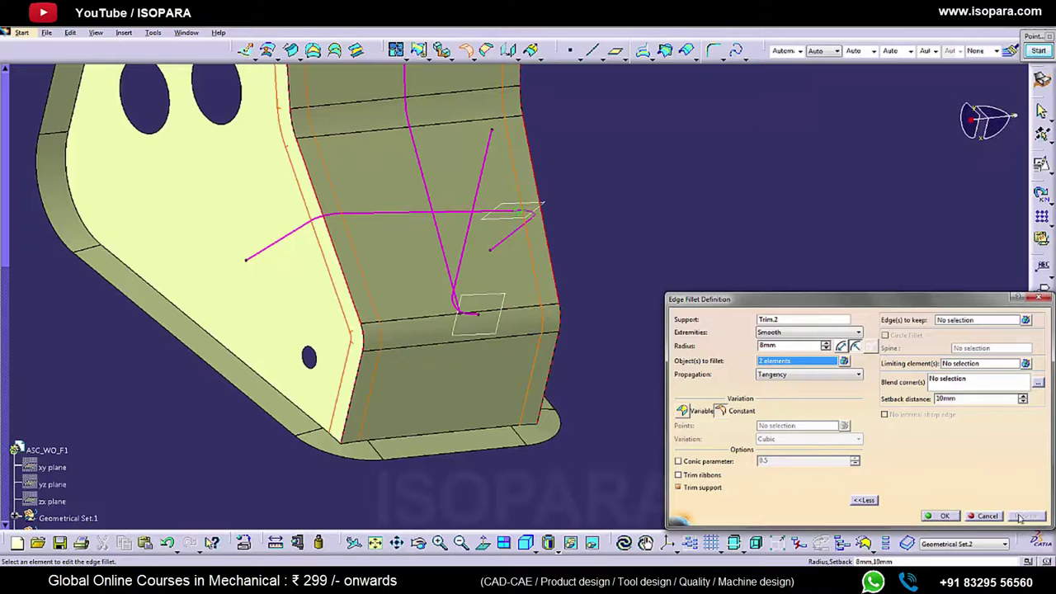
{"action": "left_click", "coordinate": [939, 519]}
Section the bracket with a cutting plane to compare the new edge fillets with the sketch profile
{"action": "middle_click_drag", "start_coordinate": [673, 396], "coordinate": [609, 353]}
{"action": "left_click", "coordinate": [1043, 419]}
{"action": "middle_click_drag", "start_coordinate": [637, 398], "coordinate": [553, 336]}
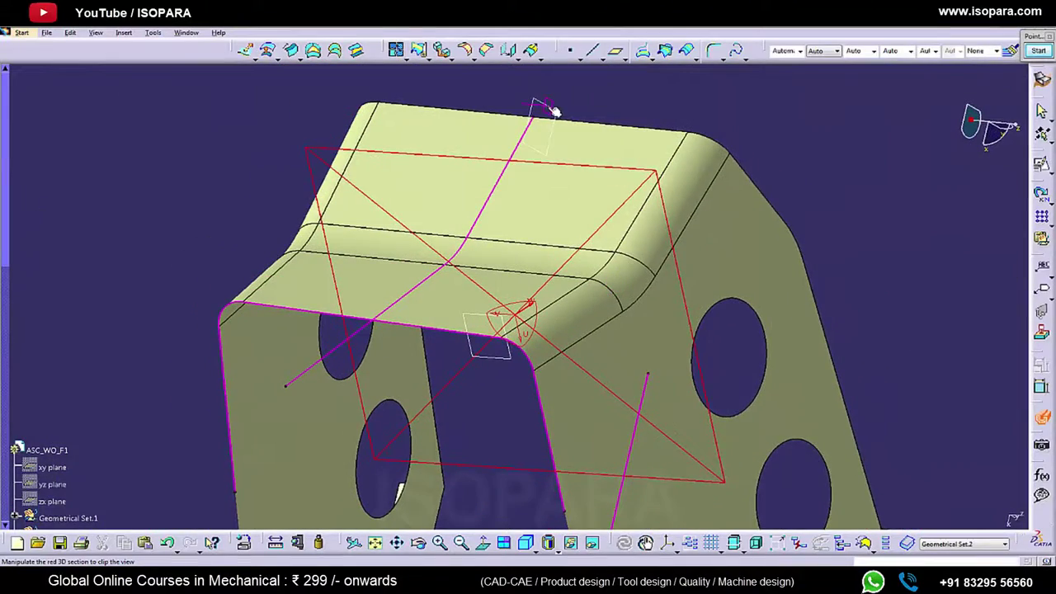
{"action": "left_click", "coordinate": [555, 113]}
{"action": "middle_click_drag", "start_coordinate": [570, 251], "coordinate": [556, 363]}
{"action": "key", "text": "Escape"}
Create a join of EdgeFillet.2 that removes the rounded flange face at the front corner below the filleted edge
{"action": "middle_click_drag", "start_coordinate": [561, 424], "coordinate": [526, 302]}
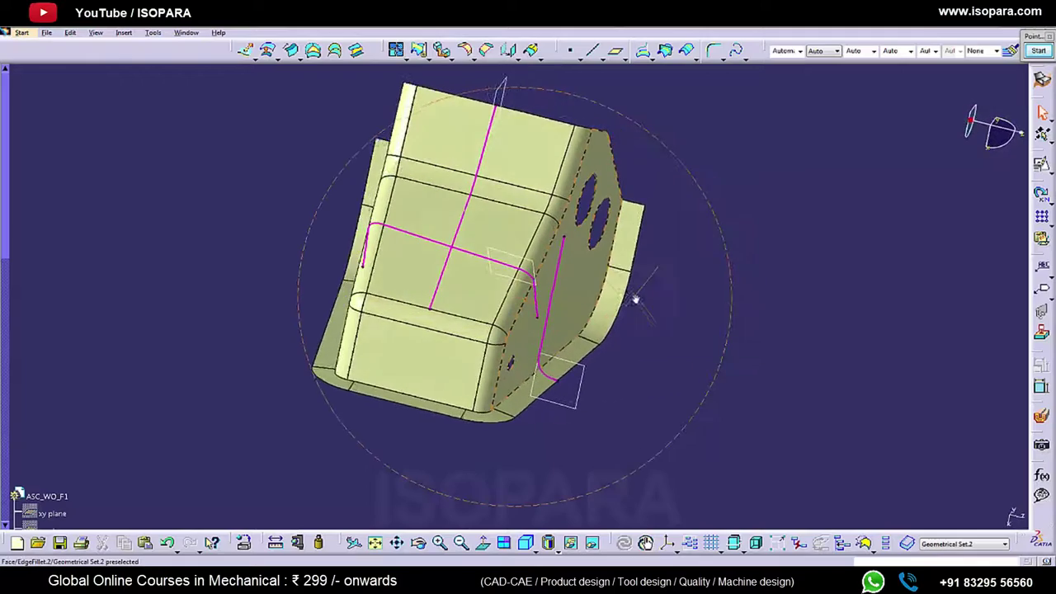
{"action": "middle_click_drag", "start_coordinate": [636, 299], "coordinate": [524, 340]}
{"action": "middle_click_drag", "start_coordinate": [549, 301], "coordinate": [560, 248]}
{"action": "key", "text": "space"}
{"action": "key", "text": "ctrl+z"}
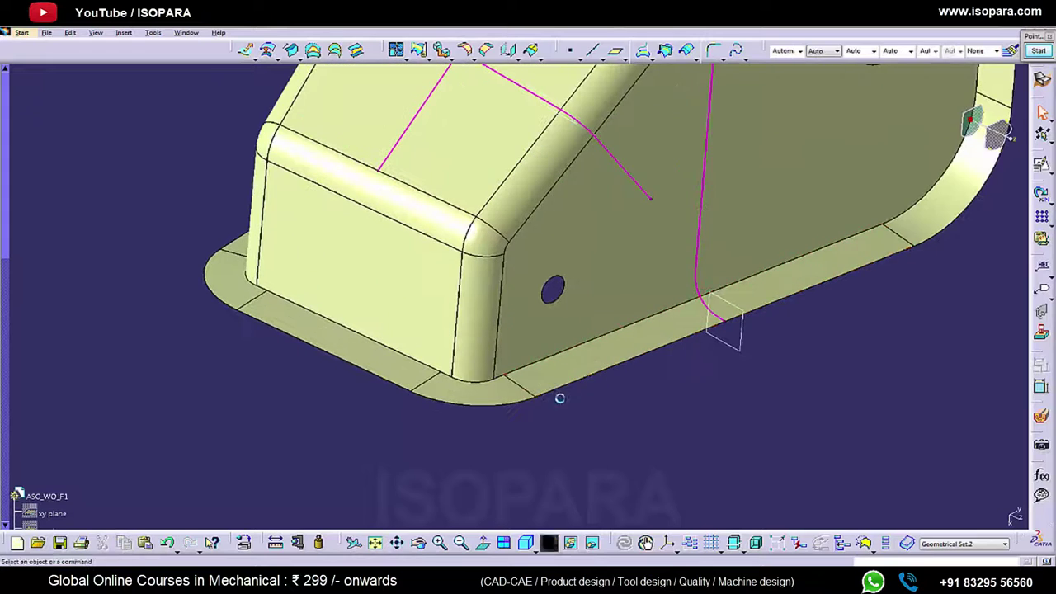
{"action": "middle_click_drag", "start_coordinate": [559, 398], "coordinate": [561, 353]}
{"action": "left_click", "coordinate": [396, 53]}
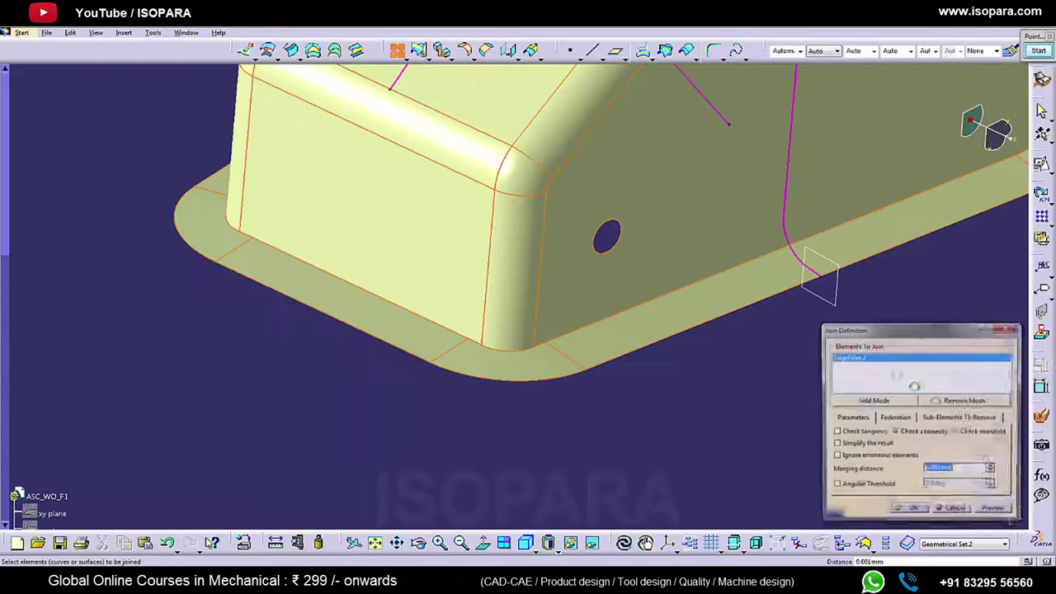
{"action": "left_click", "coordinate": [940, 418]}
{"action": "left_click", "coordinate": [917, 432]}
{"action": "left_click", "coordinate": [913, 512]}
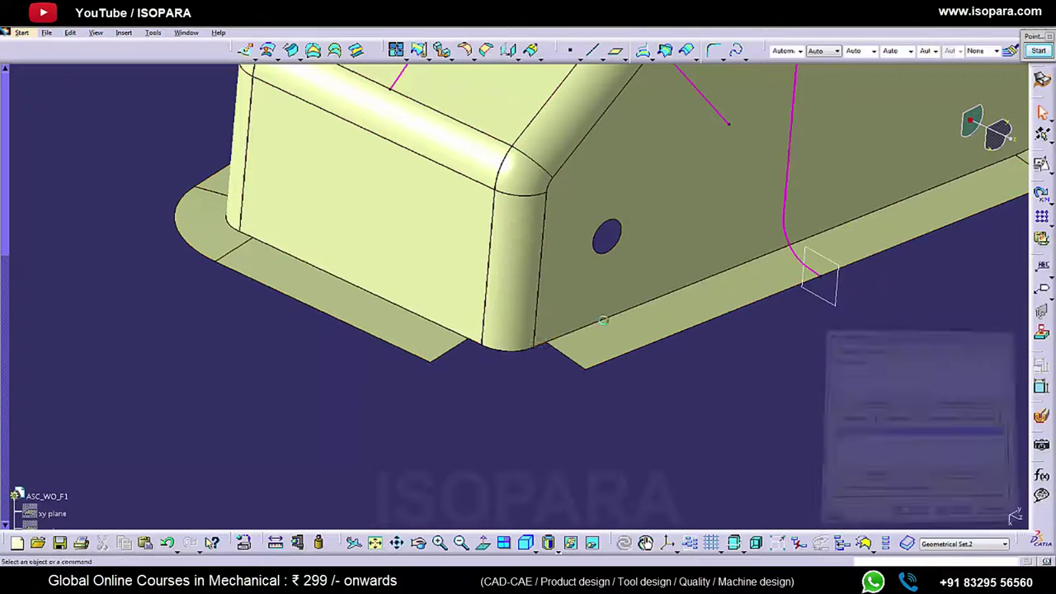
Extrapolate the open end of the side flange of Join.13 by 3 mm towards the front corner
{"action": "middle_click_drag", "start_coordinate": [571, 297], "coordinate": [582, 286], "text": "ctrl"}
{"action": "left_click", "coordinate": [528, 55]}
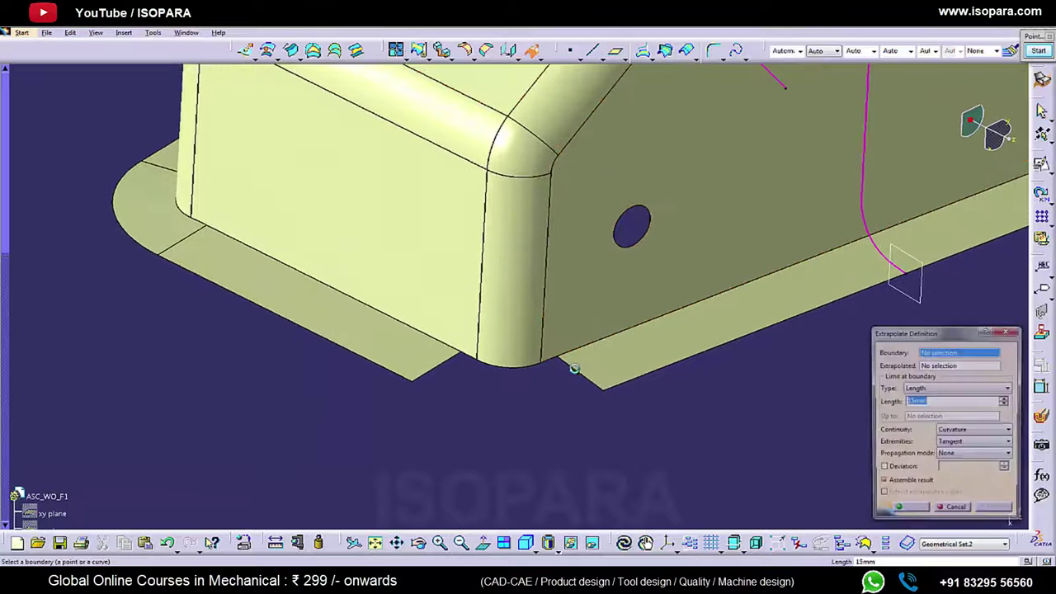
{"action": "left_click", "coordinate": [571, 367]}
{"action": "left_click", "coordinate": [628, 331]}
{"action": "left_click", "coordinate": [625, 329]}
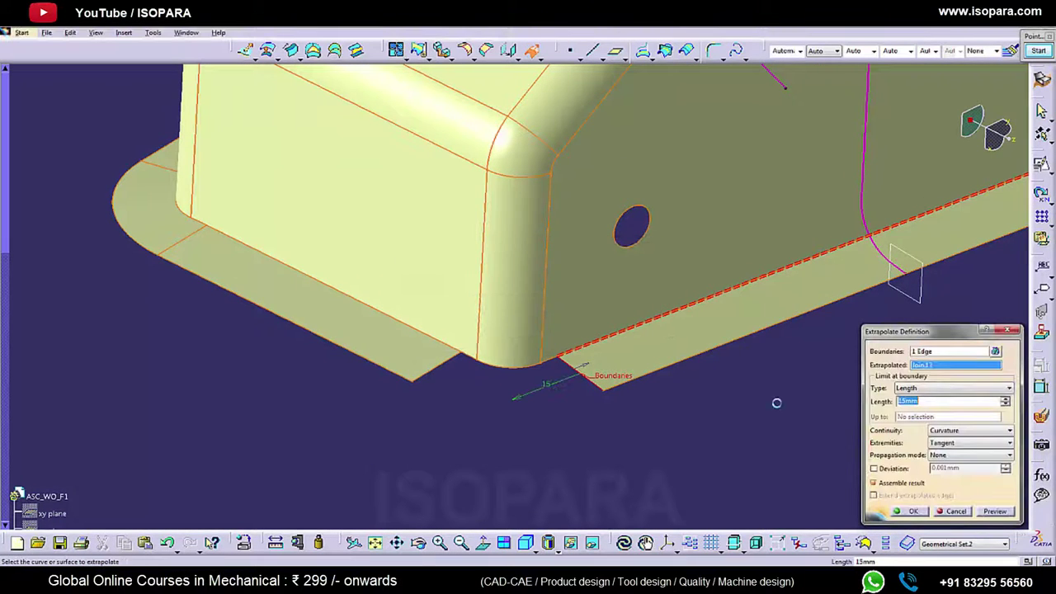
{"action": "key", "text": "Return"}
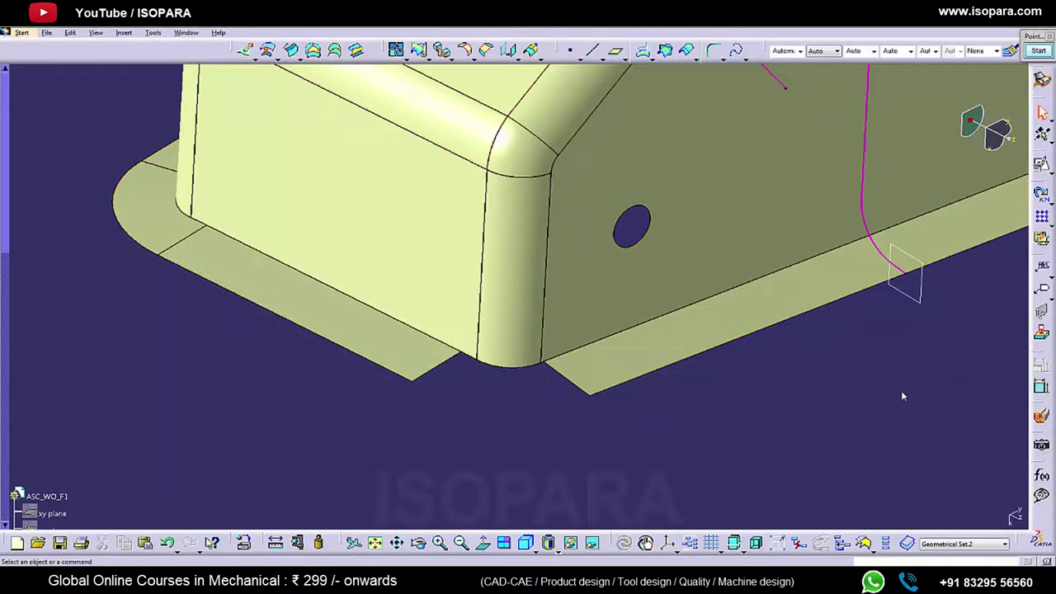
Set the side flange's extrapolation length to 4 mm
{"action": "middle_click_drag", "start_coordinate": [674, 361], "coordinate": [663, 285]}
{"action": "double_click", "coordinate": [662, 354]}
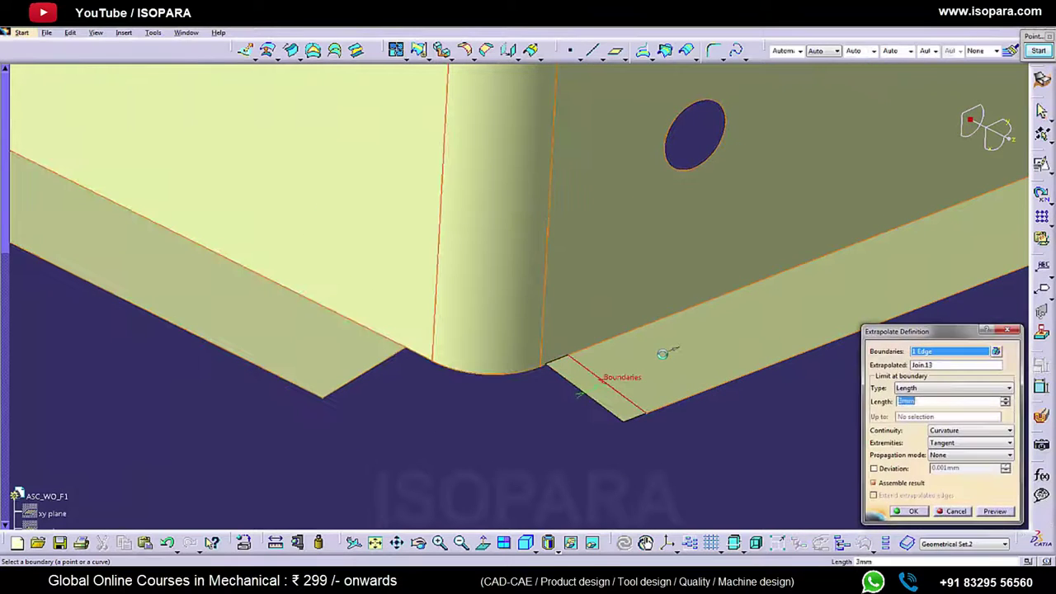
{"action": "key", "text": "Return"}
{"action": "left_click", "coordinate": [623, 329]}
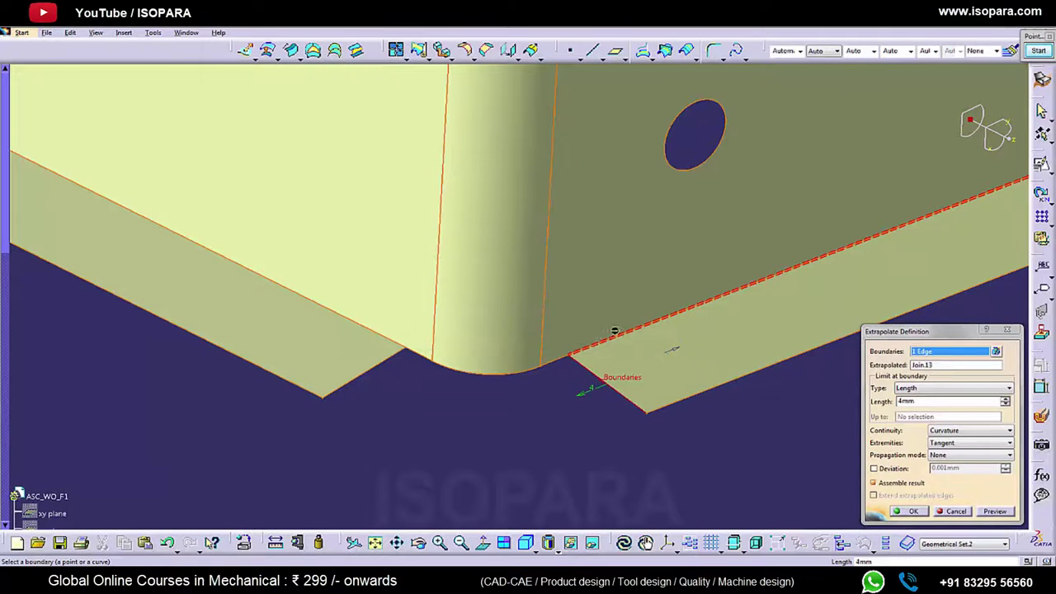
{"action": "key", "text": "Return"}
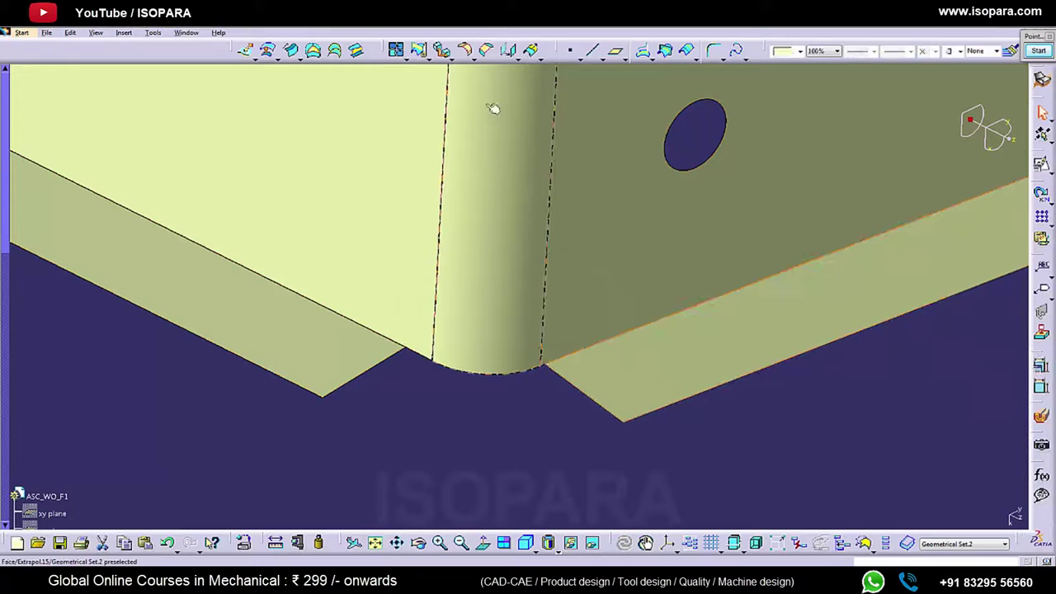
Create a join of Extrapol.15 that separates the flange face below the wall with the hole into its own join
{"action": "left_click", "coordinate": [398, 55]}
{"action": "left_click", "coordinate": [949, 418]}
{"action": "left_click", "coordinate": [738, 352]}
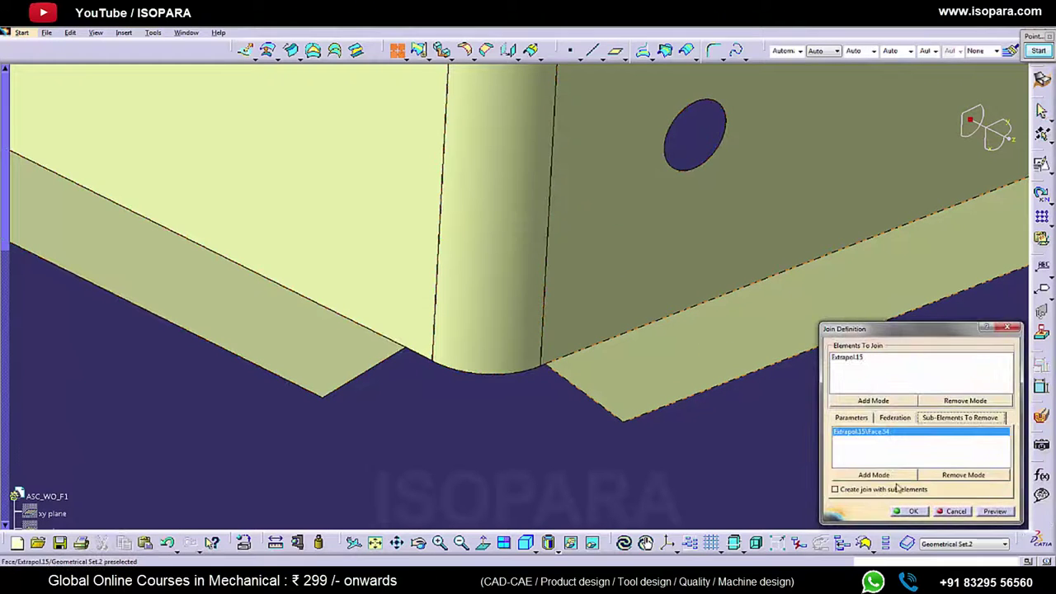
{"action": "left_click", "coordinate": [898, 512]}
{"action": "left_click", "coordinate": [577, 320]}
Create a join of Join.14 that removes the flange face below the plain wall and keeps it as a separate join
{"action": "left_click", "coordinate": [528, 55]}
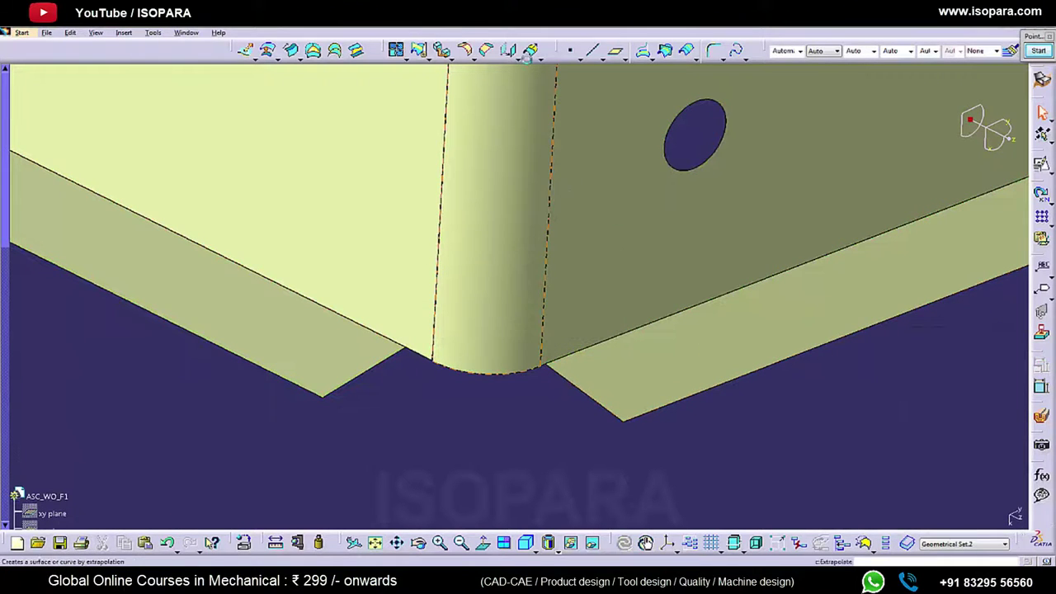
{"action": "left_click", "coordinate": [626, 409]}
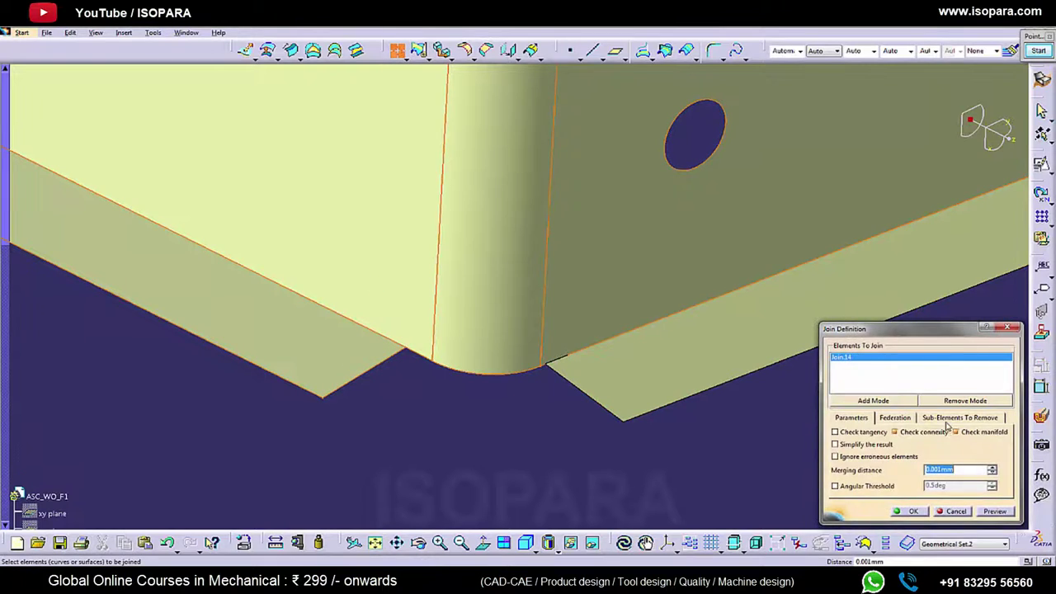
{"action": "left_click", "coordinate": [949, 419]}
{"action": "left_click", "coordinate": [380, 350]}
{"action": "left_click", "coordinate": [898, 510]}
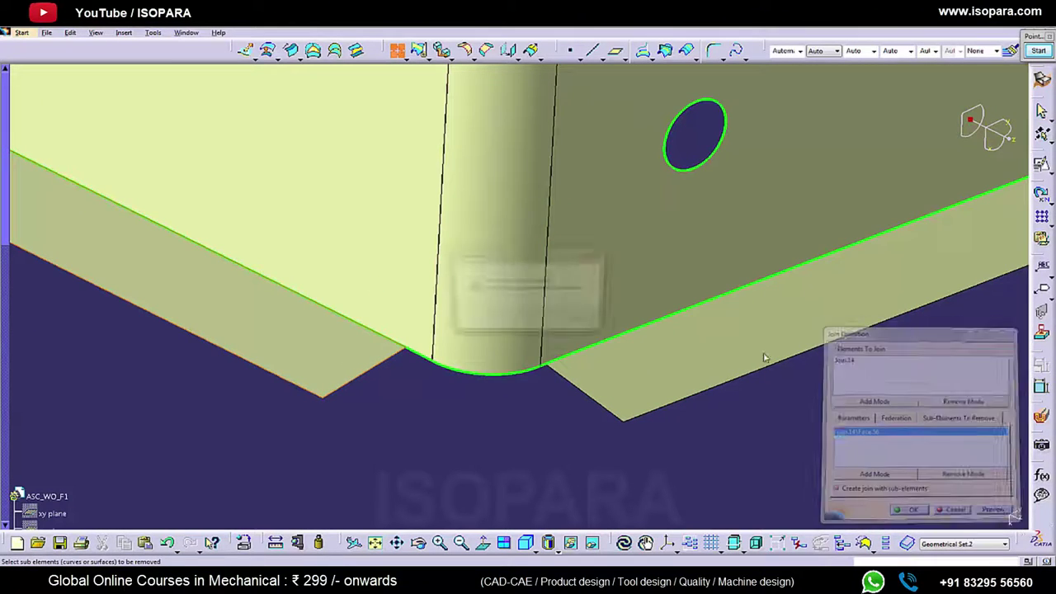
{"action": "key", "text": "Return"}
Extrapolate the open end of the flange below the wall with the hole by 3 mm towards the rounded corner
{"action": "left_click", "coordinate": [531, 52]}
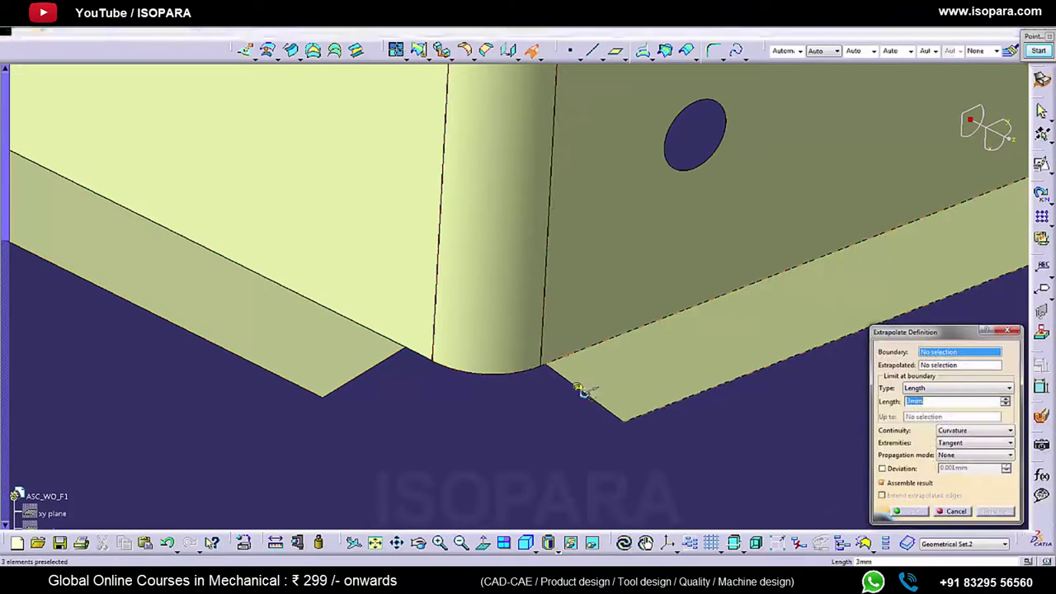
{"action": "left_click", "coordinate": [582, 390]}
{"action": "left_click", "coordinate": [913, 512]}
Extrapolate the open end of the plain wall's flange, Join.17, by 8 mm towards the rounded corner
{"action": "middle_click_drag", "start_coordinate": [652, 370], "coordinate": [715, 374]}
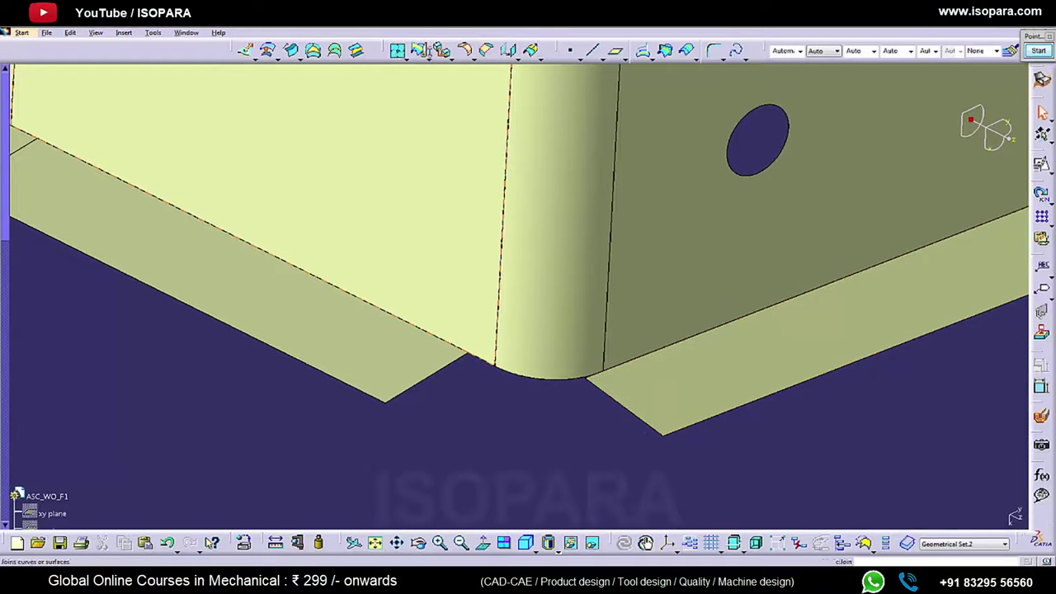
{"action": "left_click", "coordinate": [532, 50]}
{"action": "left_click", "coordinate": [455, 366]}
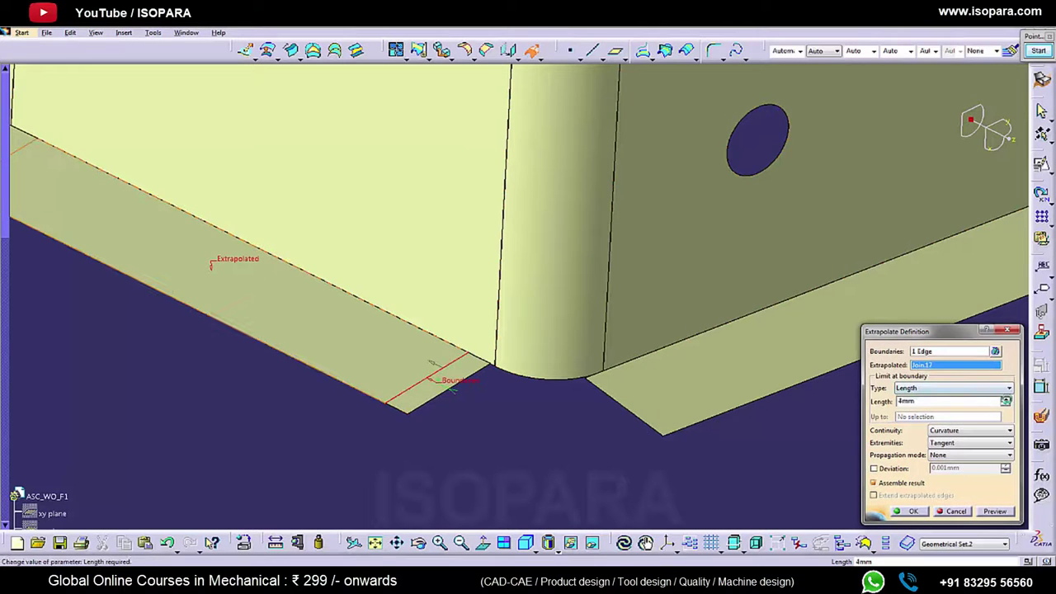
{"action": "left_click", "coordinate": [914, 511]}
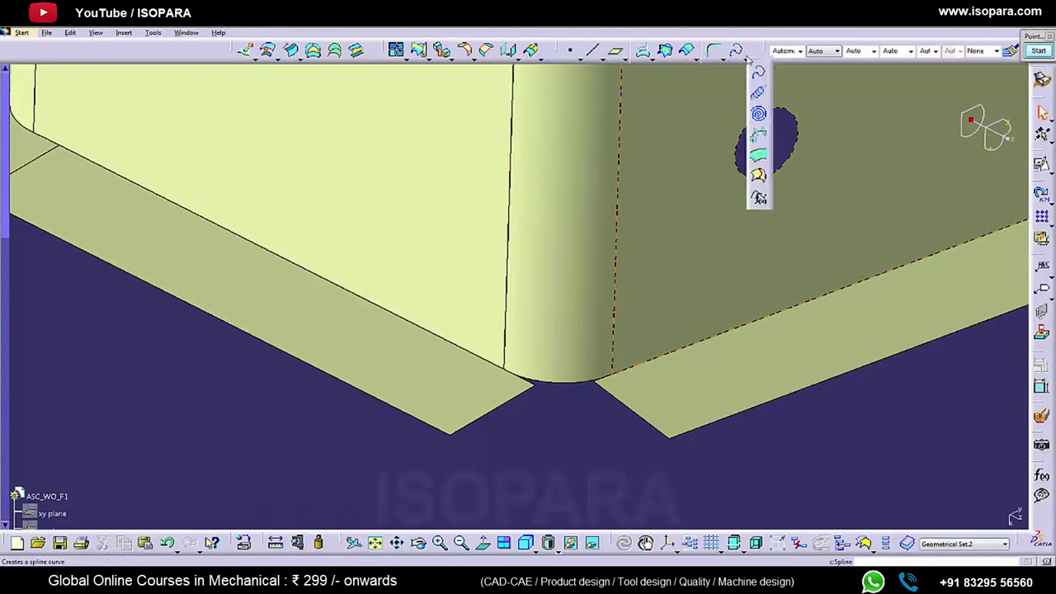
Create isoparametric curves across both extrapolated flanges at the points where the corner fillet's vertical edges meet them
{"action": "left_click", "coordinate": [691, 380]}
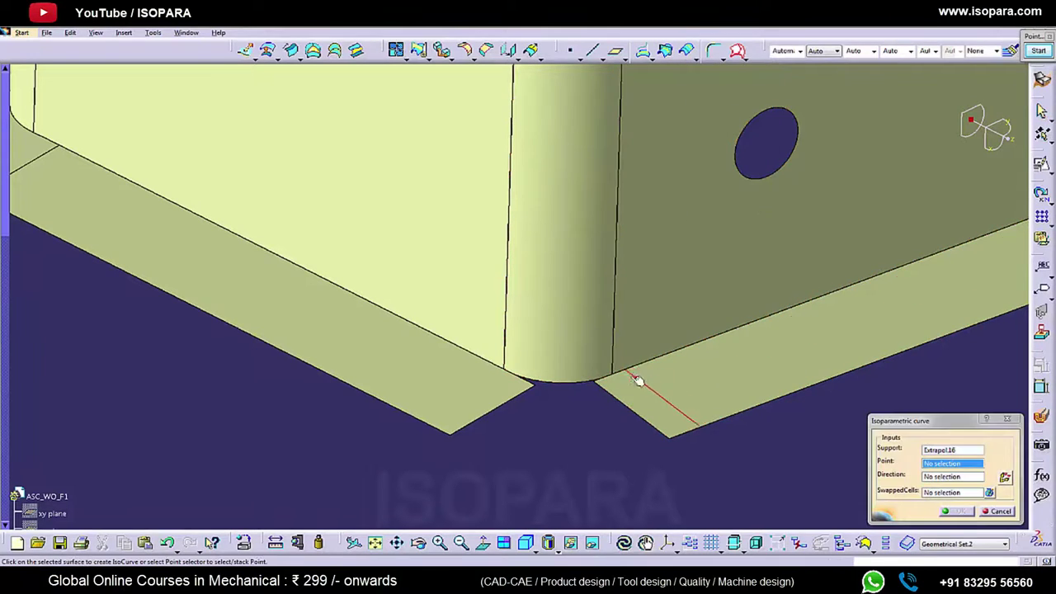
{"action": "left_click", "coordinate": [616, 375]}
{"action": "left_click", "coordinate": [949, 512]}
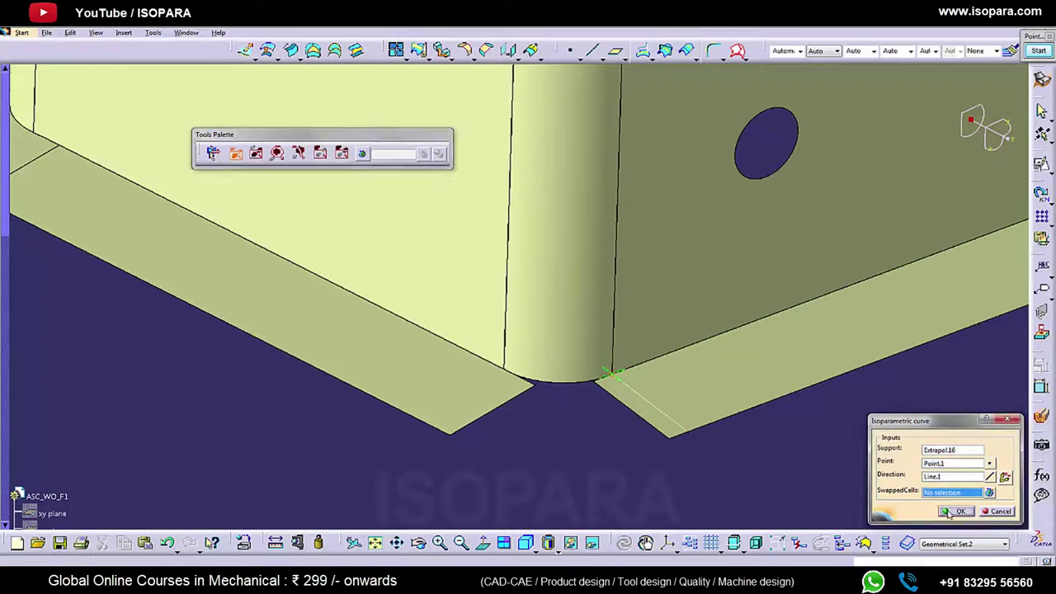
{"action": "left_click", "coordinate": [737, 52]}
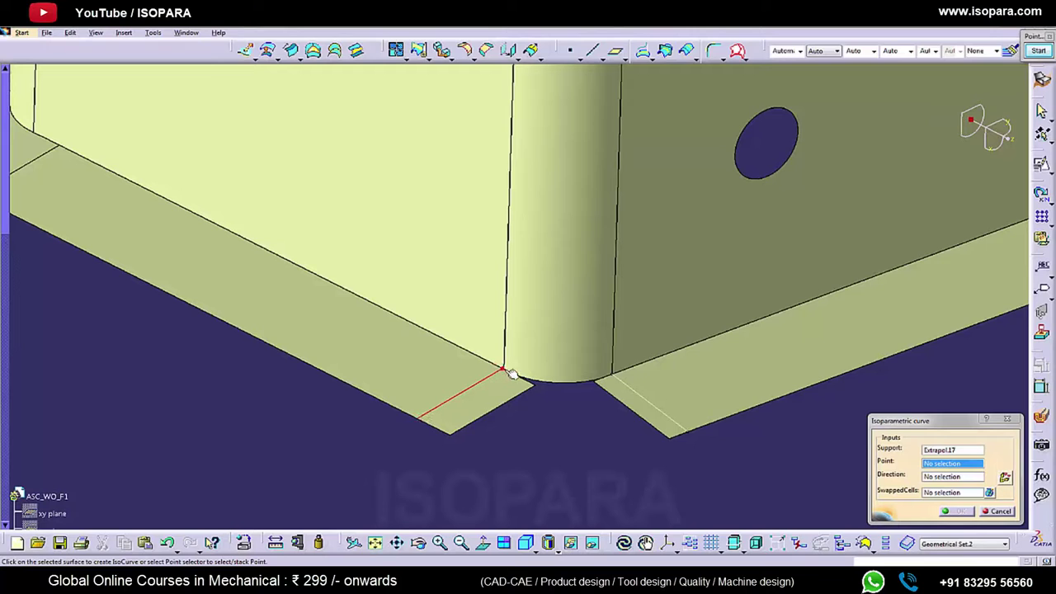
{"action": "left_click", "coordinate": [502, 369]}
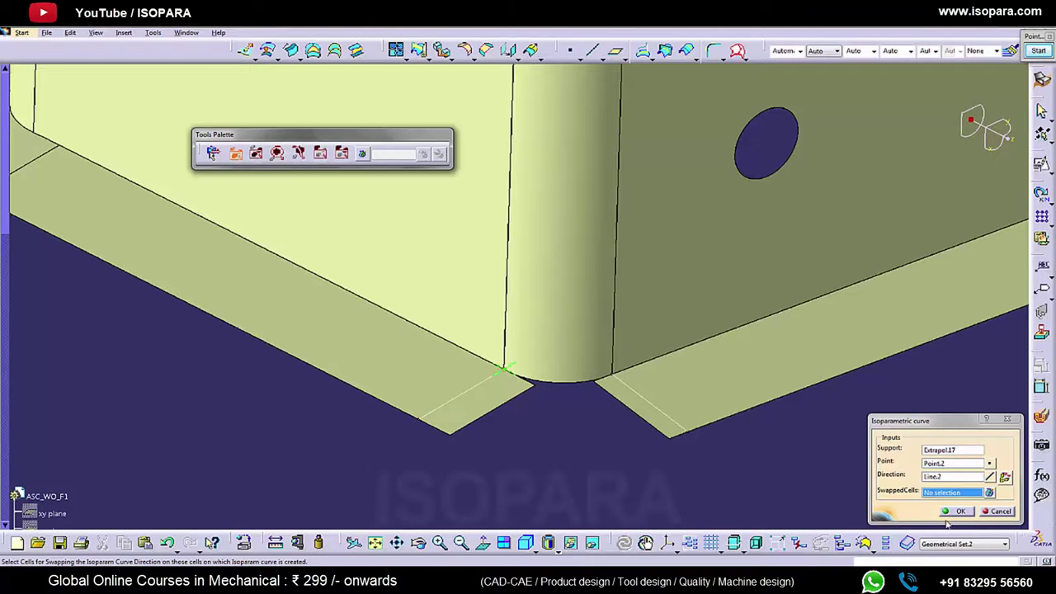
{"action": "left_click", "coordinate": [955, 511]}
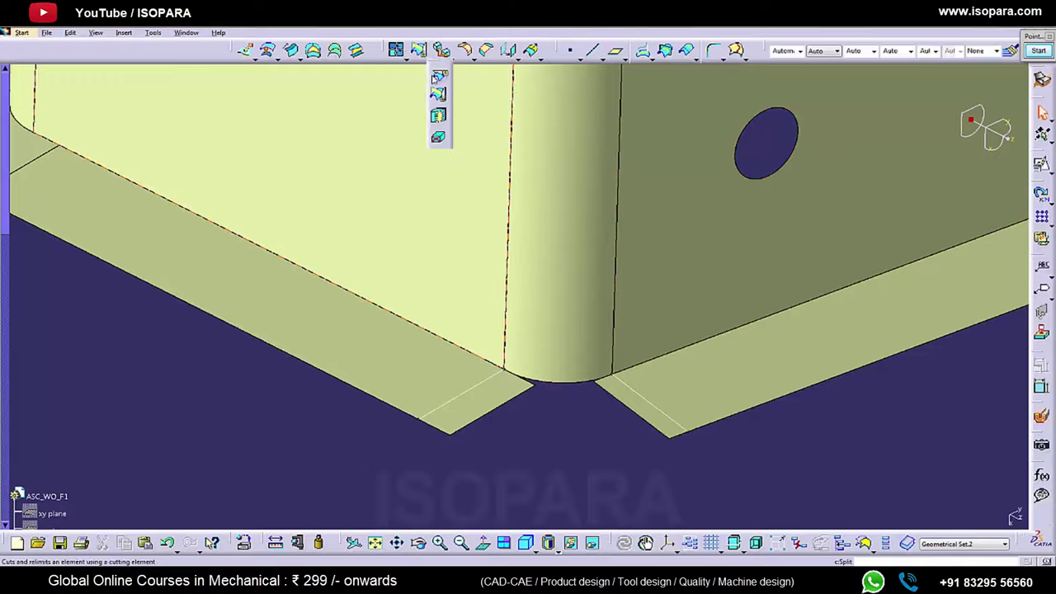
Split both extrapolated flanges with their isoparametric curves, removing the excess ends at the rounded corner
{"action": "left_click", "coordinate": [435, 78]}
{"action": "left_click", "coordinate": [658, 389]}
{"action": "left_click", "coordinate": [652, 404]}
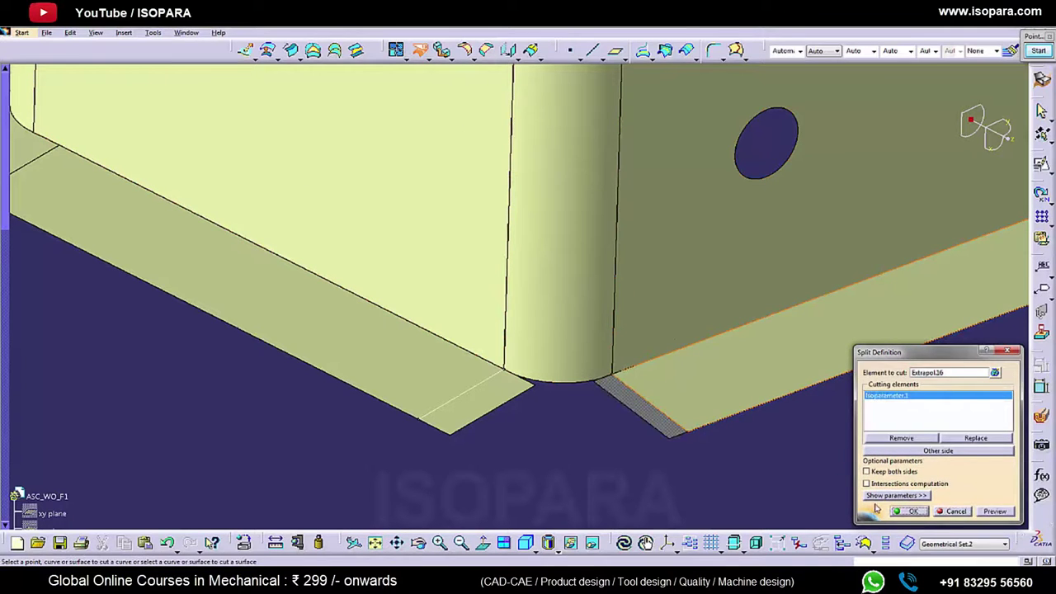
{"action": "left_click", "coordinate": [907, 511]}
{"action": "left_click", "coordinate": [425, 377]}
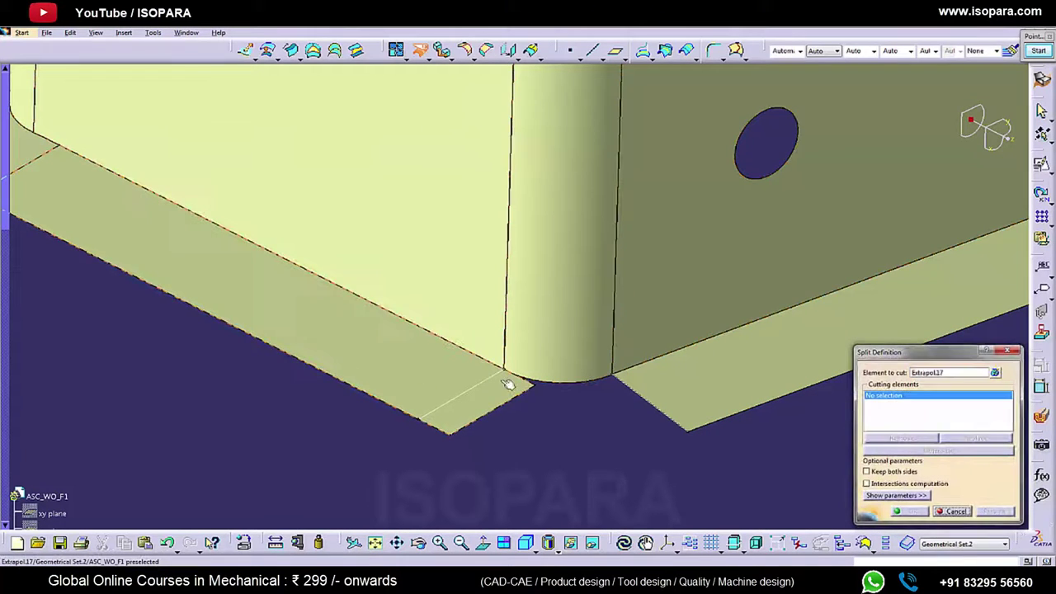
{"action": "left_click", "coordinate": [502, 377]}
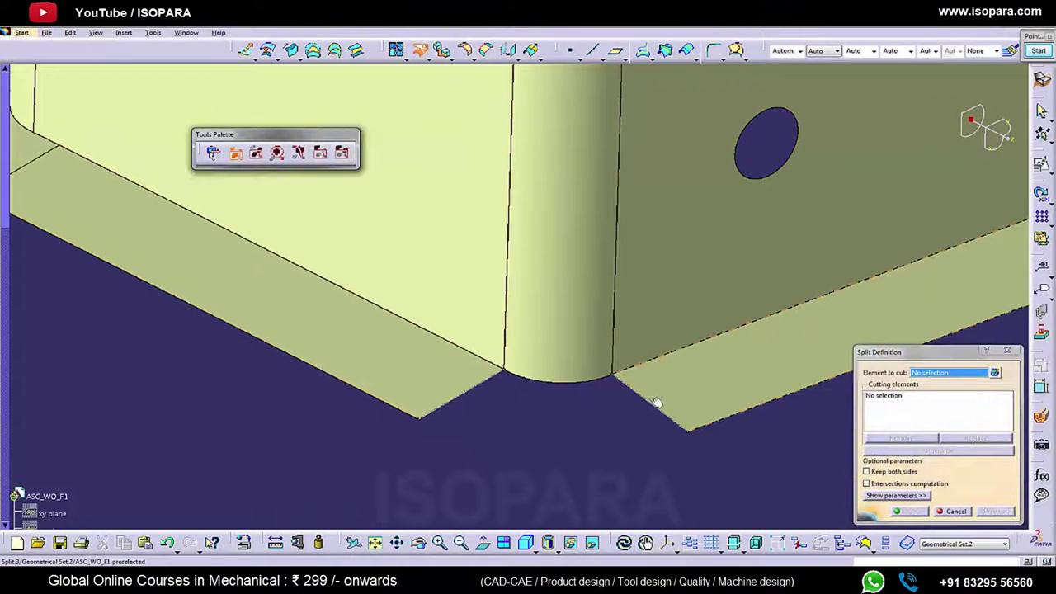
{"action": "key", "text": "Escape"}
Hide both isoparametric curves at the trimmed flange ends
{"action": "right_click", "coordinate": [630, 387]}
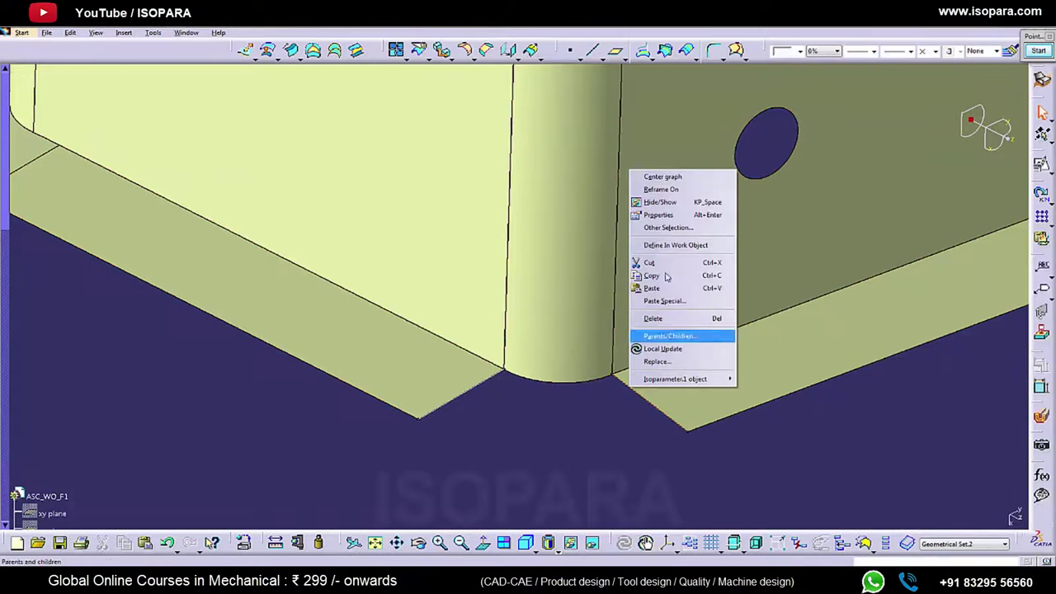
{"action": "left_click", "coordinate": [667, 206]}
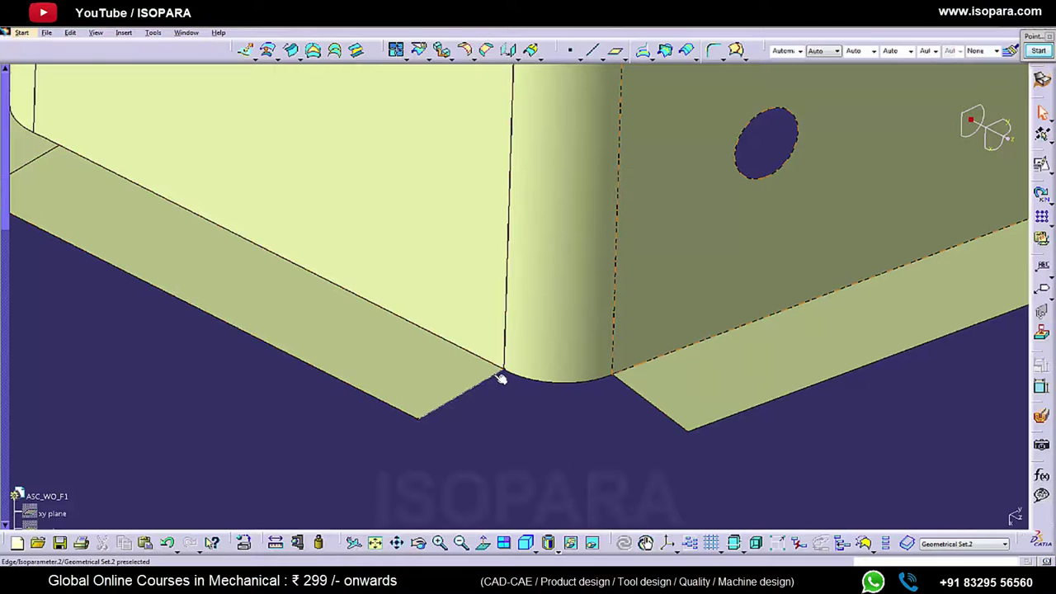
{"action": "right_click", "coordinate": [500, 379]}
{"action": "left_click", "coordinate": [530, 190]}
Create a join of Join.16 that removes the rounded flange face at the other end of the plain wall
{"action": "middle_click_drag", "start_coordinate": [554, 247], "coordinate": [580, 299]}
{"action": "middle_click_drag", "start_coordinate": [605, 383], "coordinate": [553, 377]}
{"action": "middle_click", "coordinate": [497, 430]}
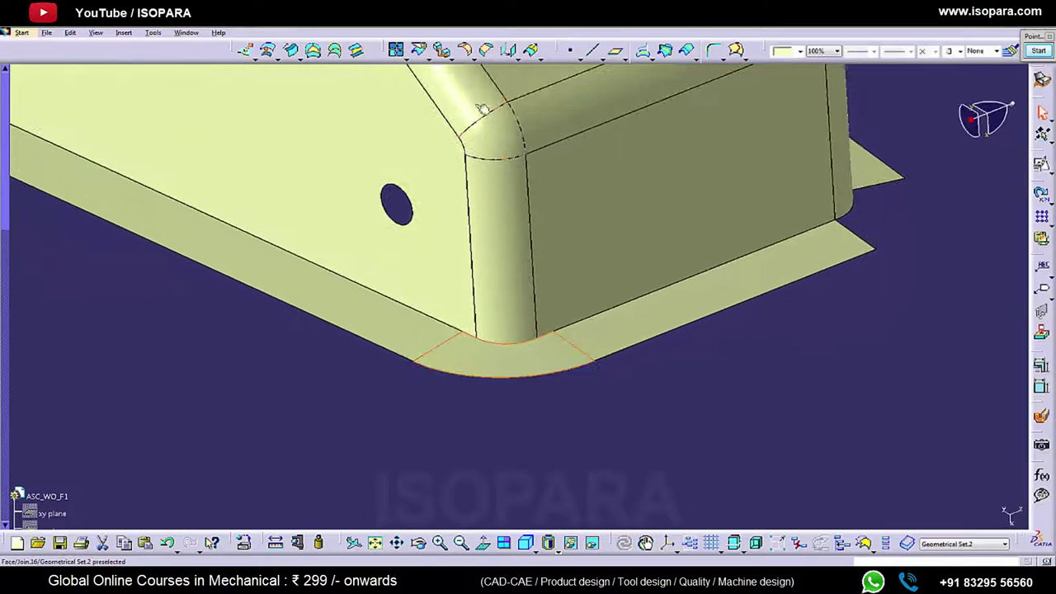
{"action": "left_click", "coordinate": [397, 50]}
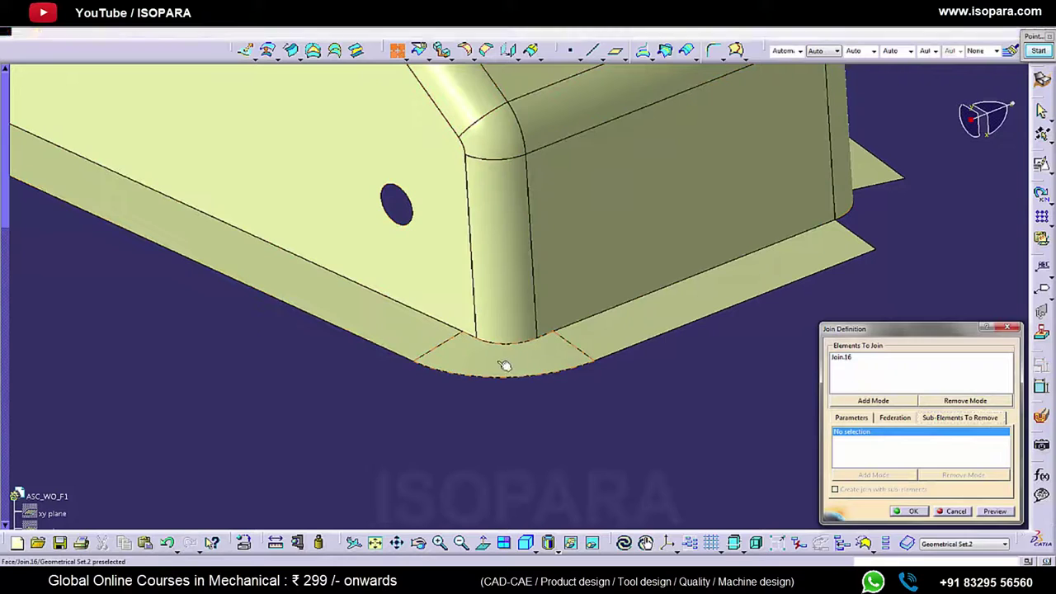
{"action": "middle_click_drag", "start_coordinate": [610, 363], "coordinate": [644, 375]}
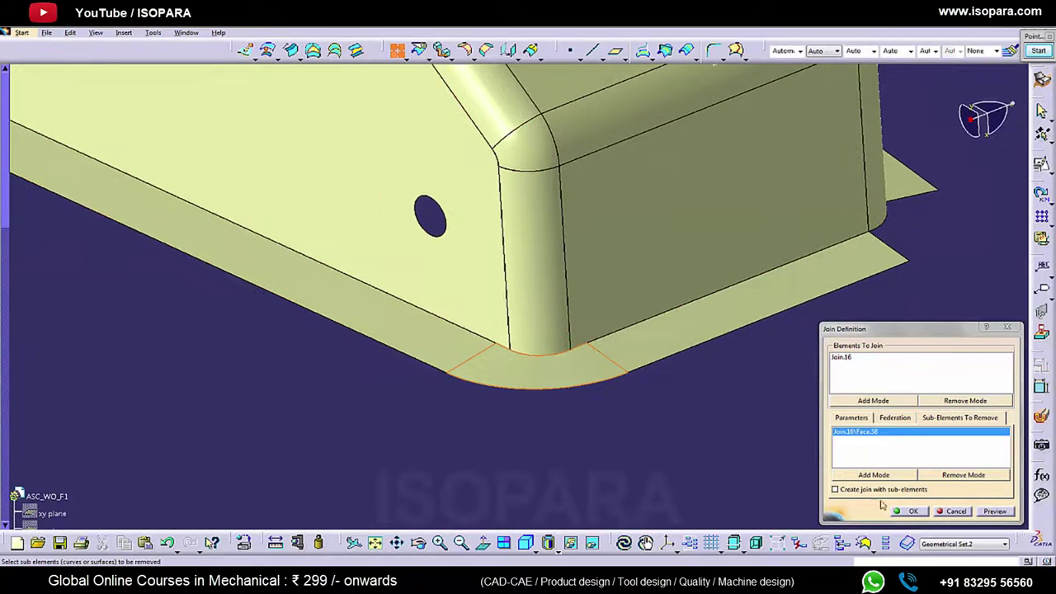
{"action": "left_click", "coordinate": [911, 513]}
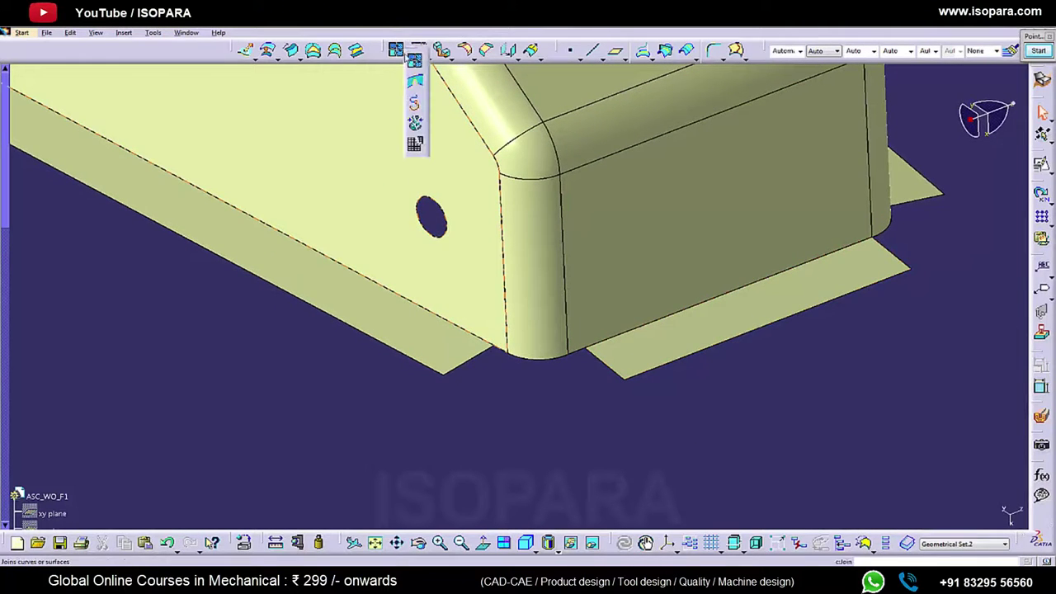
Create a join of Join.18 that separates the second side wall's flange face into its own join with the removed sub-elements
{"action": "left_click", "coordinate": [416, 63]}
{"action": "left_click", "coordinate": [447, 341]}
{"action": "left_click", "coordinate": [949, 420]}
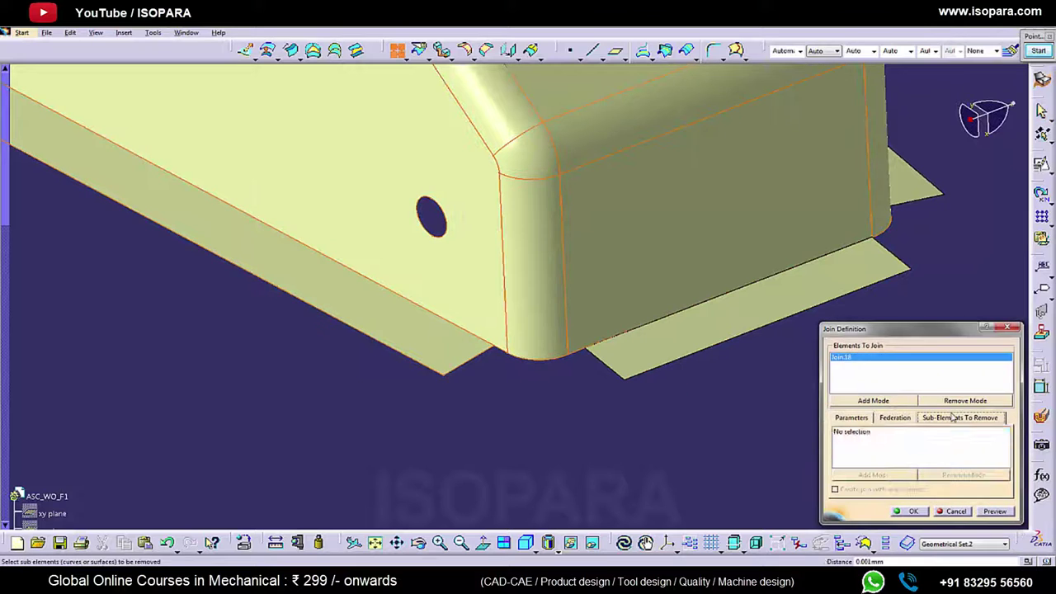
{"action": "left_click", "coordinate": [936, 433]}
{"action": "left_click", "coordinate": [450, 344]}
{"action": "left_click", "coordinate": [908, 511]}
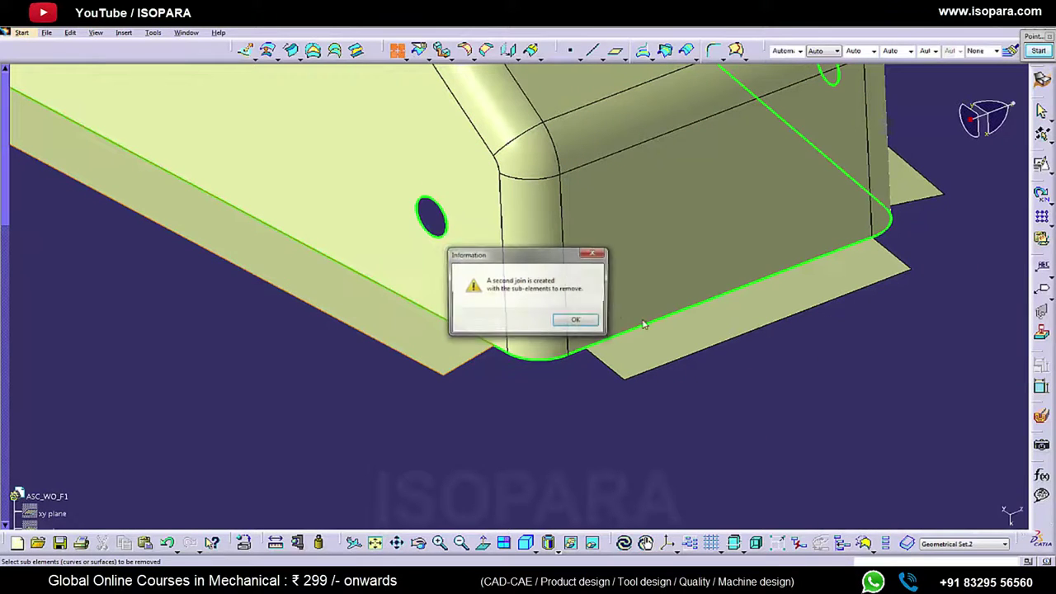
{"action": "left_click", "coordinate": [575, 321]}
Extrapolate both open flange ends by 8 mm towards the second rounded corner
{"action": "left_click", "coordinate": [533, 51]}
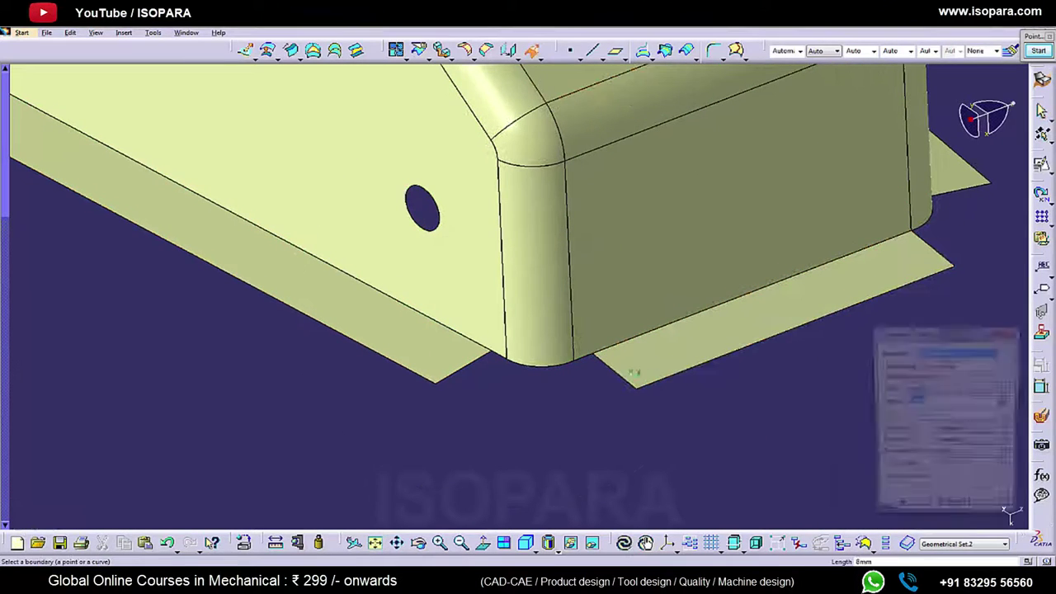
{"action": "left_click", "coordinate": [619, 372]}
{"action": "left_click", "coordinate": [908, 512]}
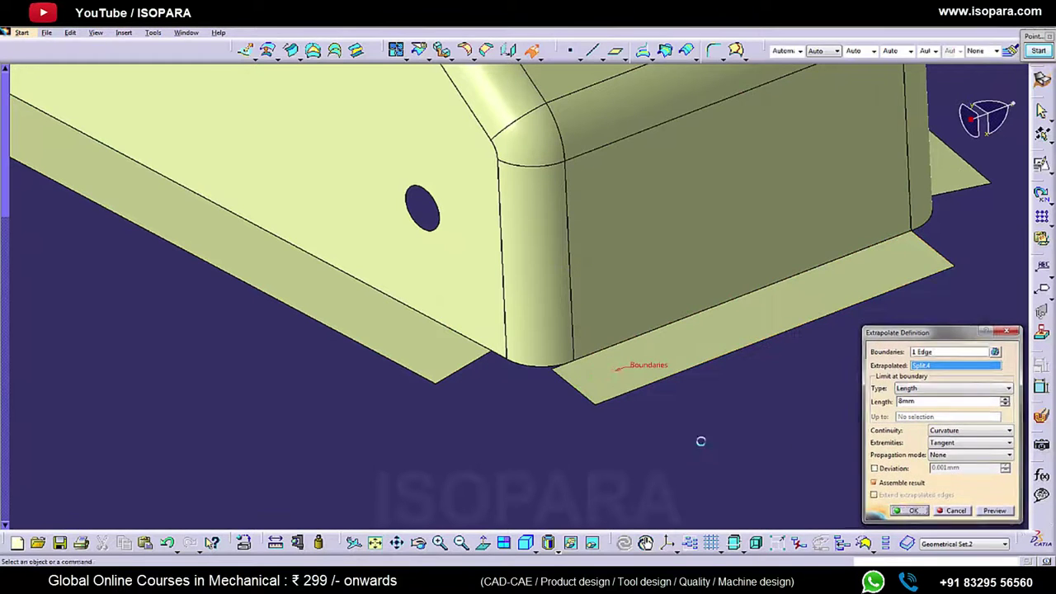
{"action": "left_click", "coordinate": [533, 52]}
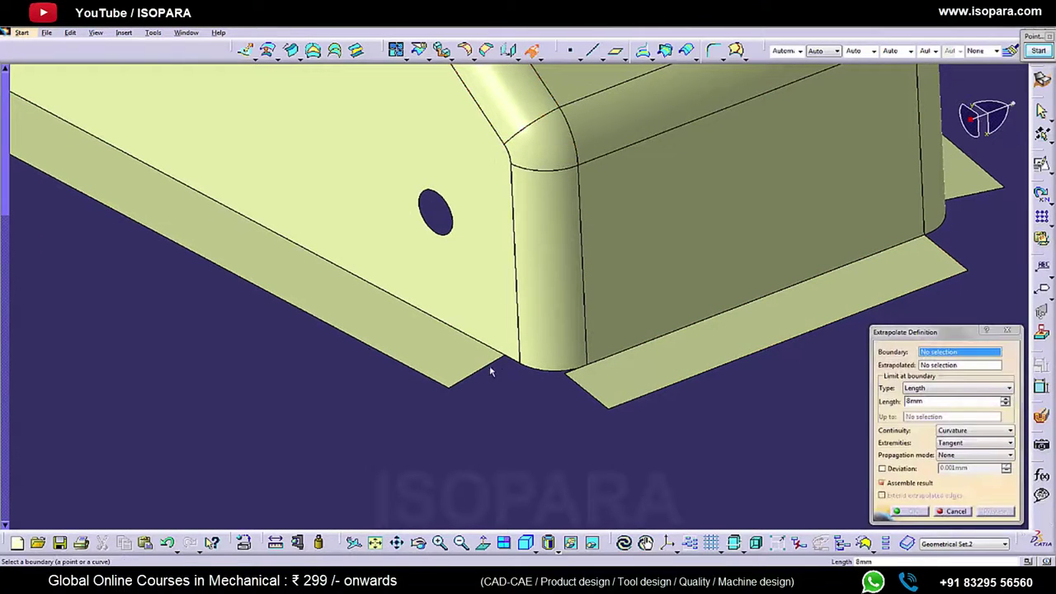
{"action": "left_click", "coordinate": [488, 365]}
{"action": "left_click", "coordinate": [912, 512]}
Create isoparametric curves on Extrapol.18 and Extrapol.19 at the lower ends of the second corner fillet's vertical edges
{"action": "middle_click_drag", "start_coordinate": [667, 441], "coordinate": [647, 379]}
{"action": "left_click", "coordinate": [738, 50]}
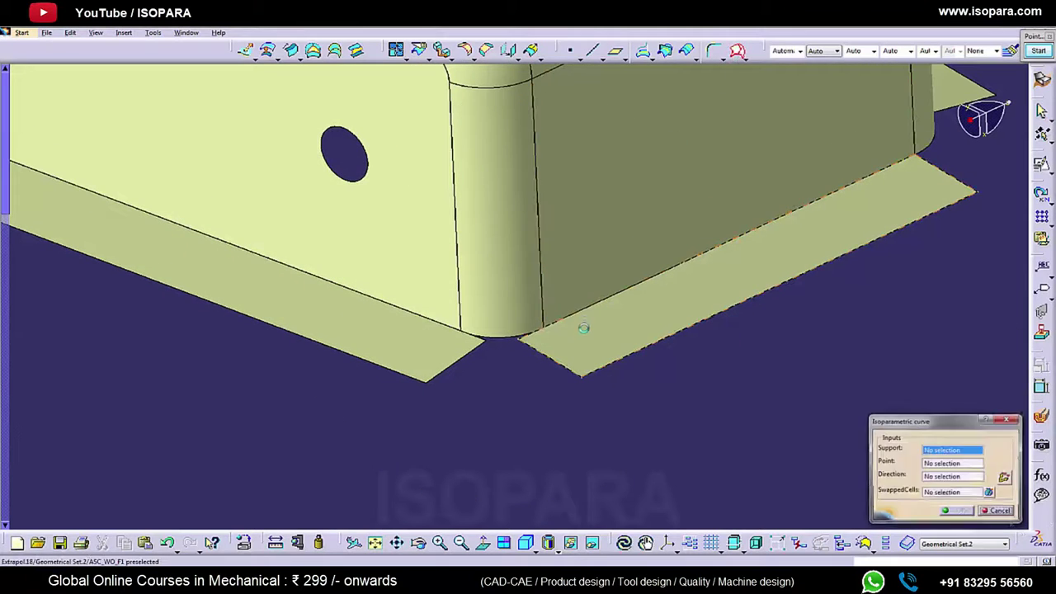
{"action": "left_click", "coordinate": [551, 331]}
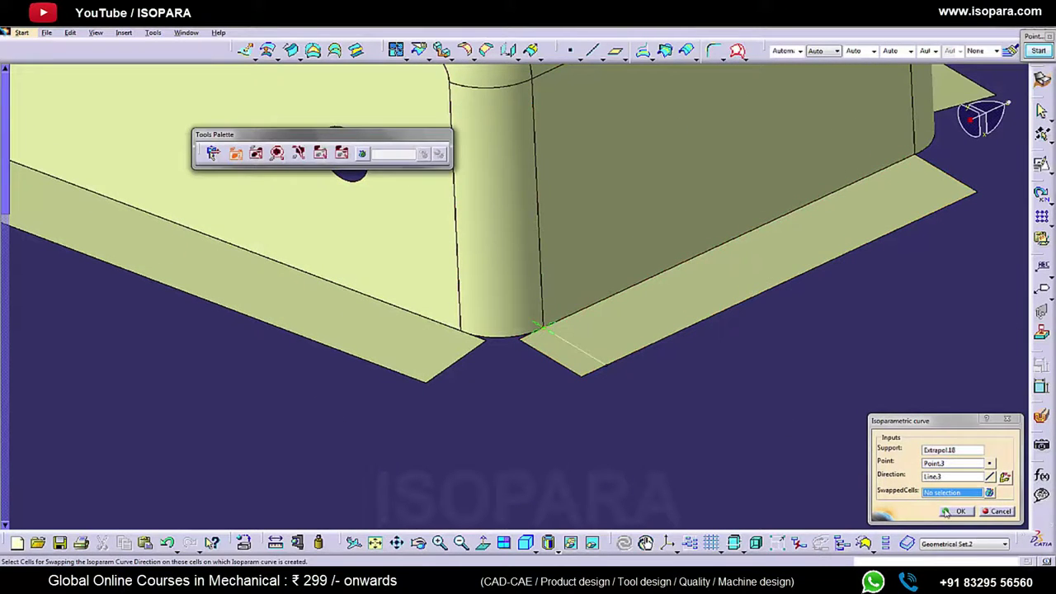
{"action": "left_click", "coordinate": [945, 511]}
{"action": "left_click", "coordinate": [736, 51]}
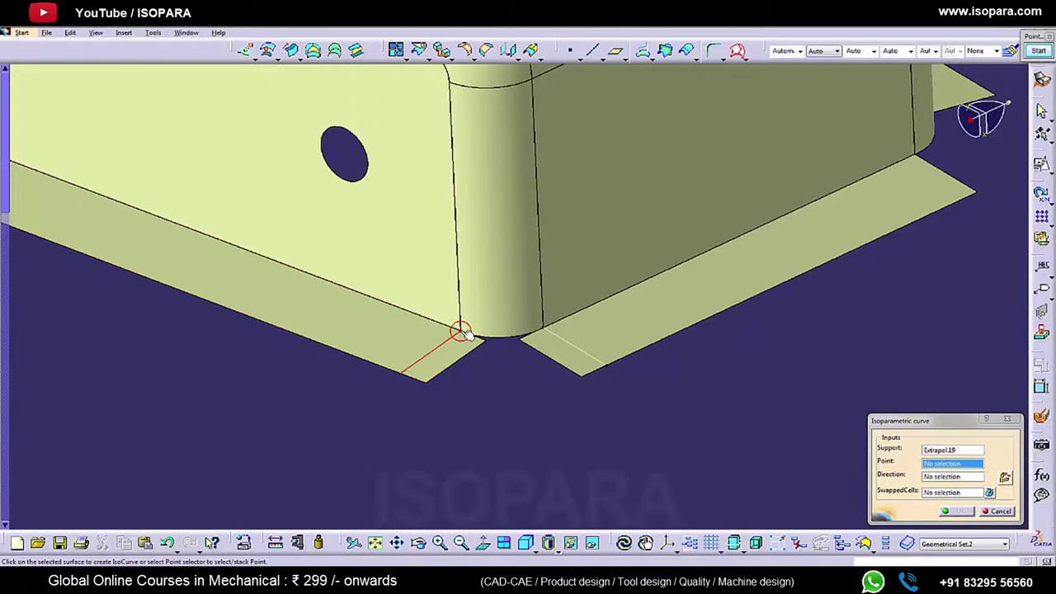
{"action": "left_click", "coordinate": [467, 333]}
{"action": "left_click", "coordinate": [949, 511]}
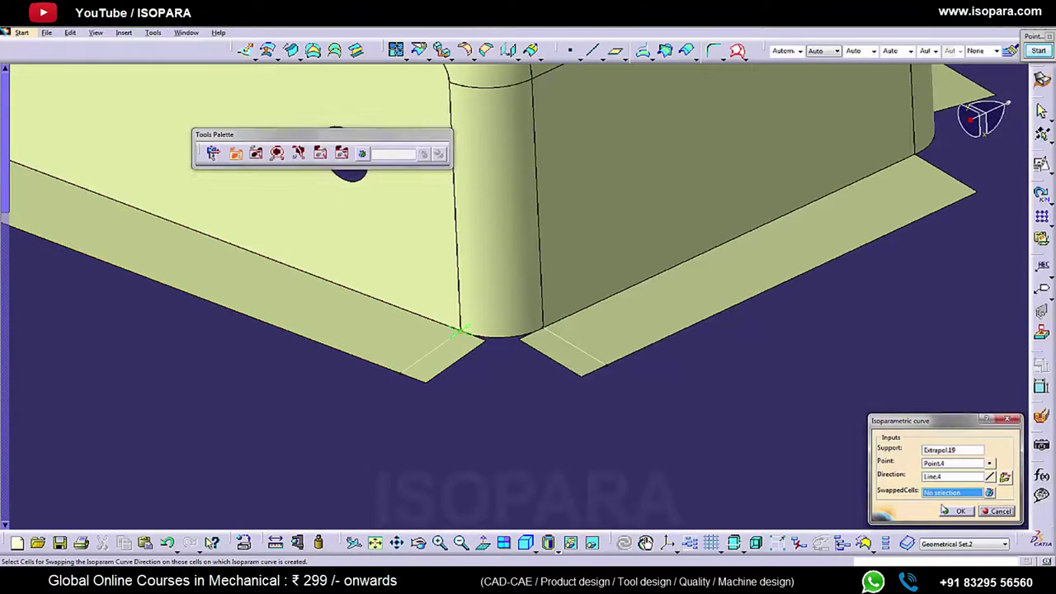
Split Extrapol.18 with Isoparameter.3 and Extrapol.19 with Isoparameter.4, removing the excess flange ends at the second corner
{"action": "left_click", "coordinate": [421, 54]}
{"action": "left_click", "coordinate": [618, 327]}
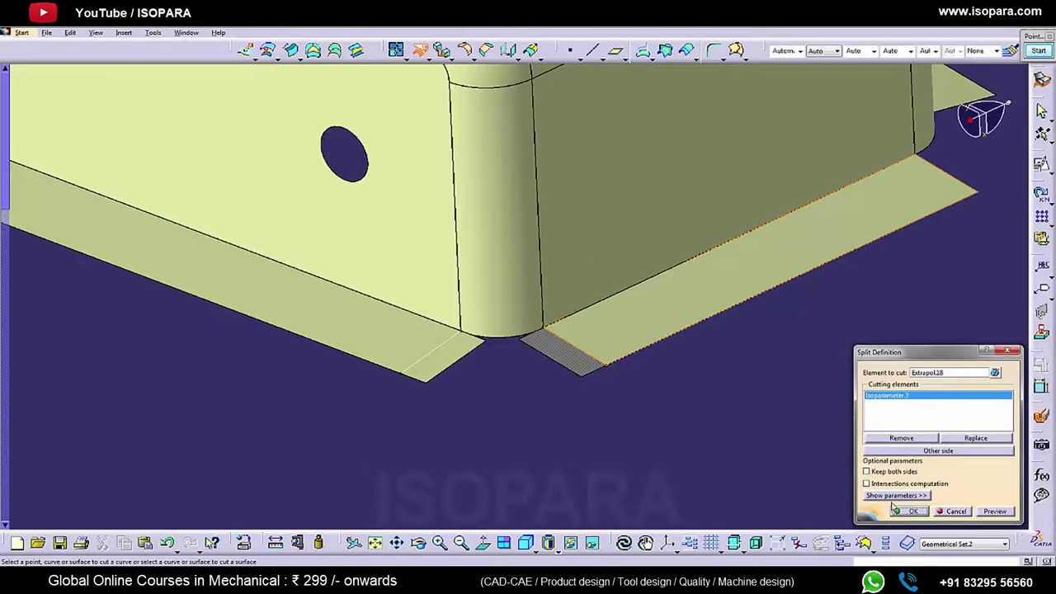
{"action": "left_click", "coordinate": [896, 510]}
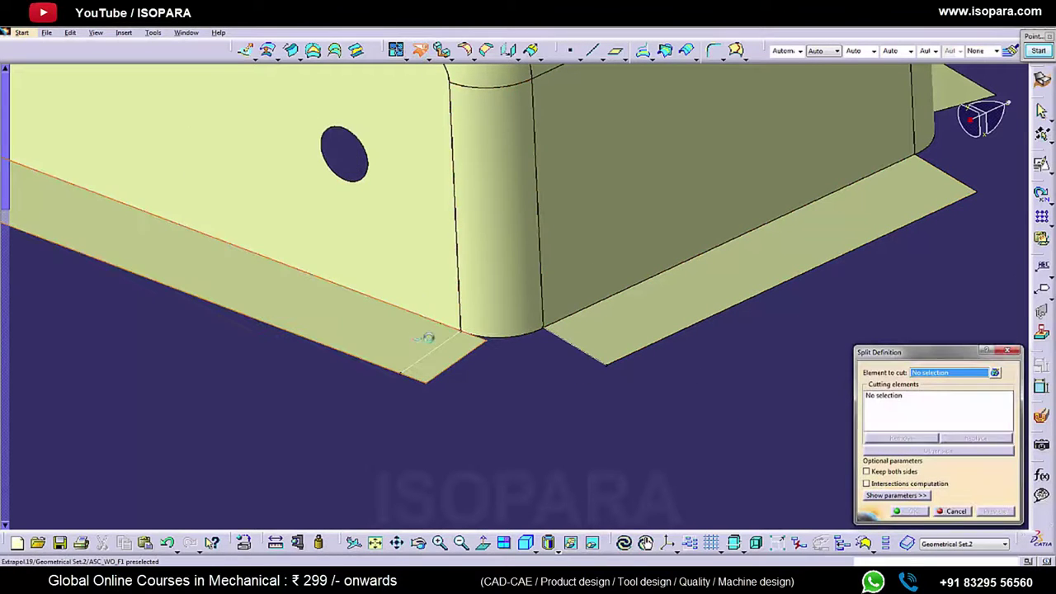
{"action": "left_click", "coordinate": [456, 344]}
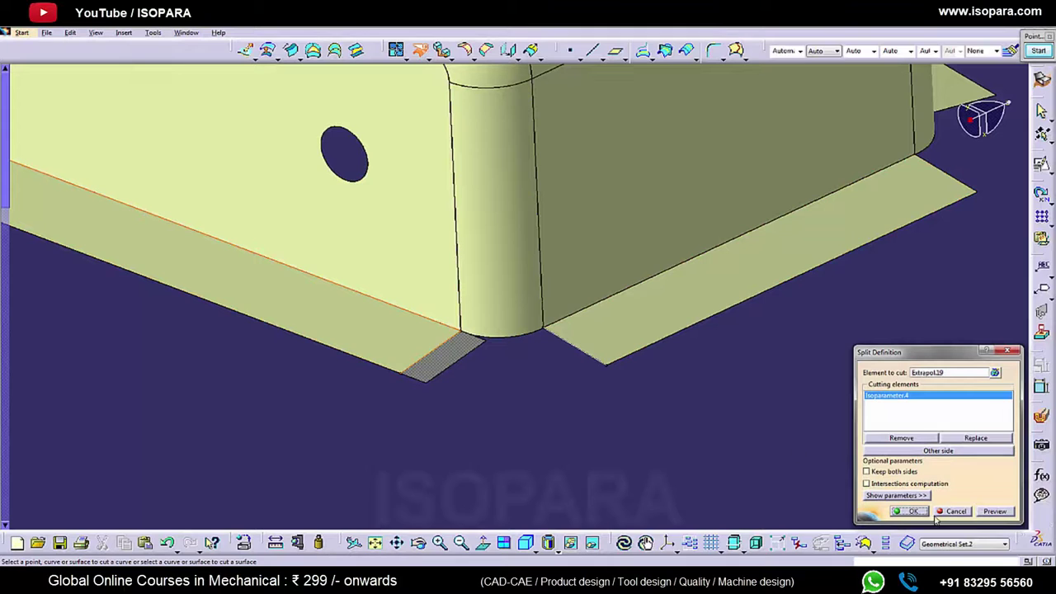
{"action": "left_click", "coordinate": [896, 510]}
Hide the two isoparametric curves at the flange ends of the second rounded corner
{"action": "right_click", "coordinate": [578, 352]}
{"action": "left_click", "coordinate": [610, 381]}
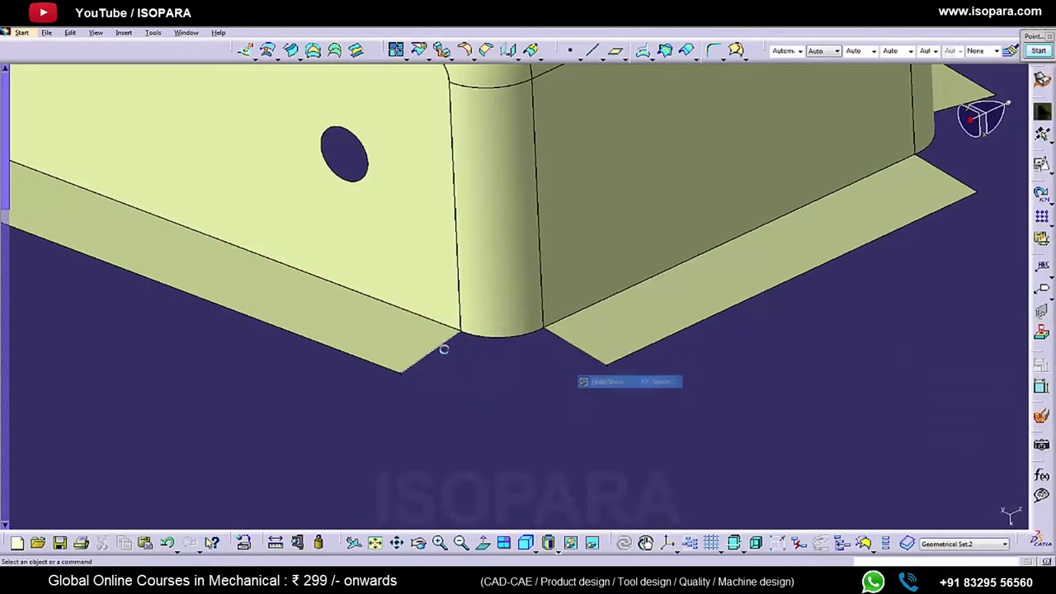
{"action": "right_click", "coordinate": [453, 349]}
{"action": "left_click", "coordinate": [475, 375]}
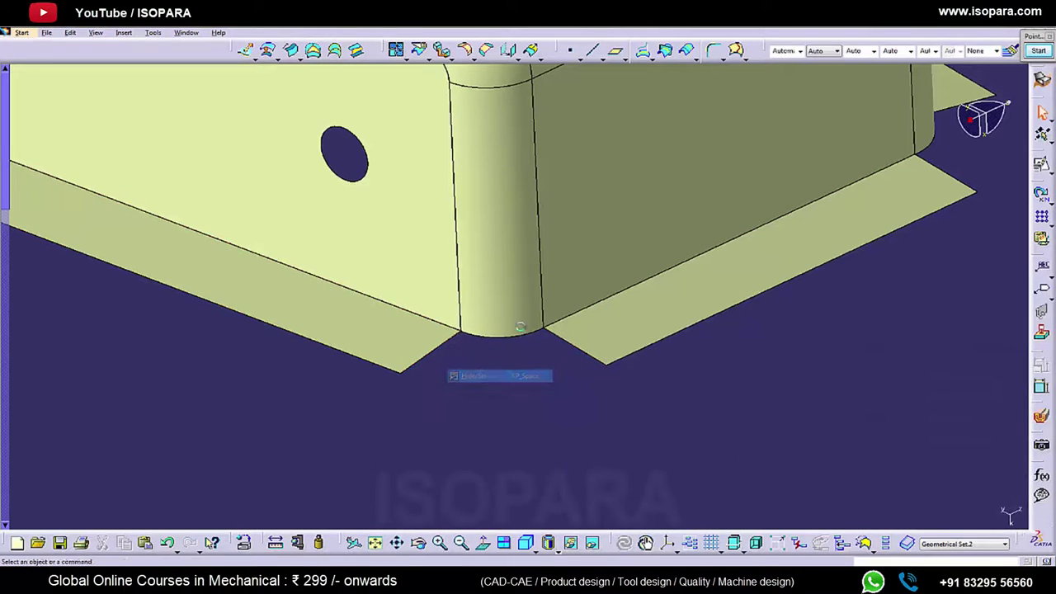
Try joining Join.19 with Split.3, Split.5 and Split.6 using a 0.01 mm merging distance
{"action": "middle_click_drag", "start_coordinate": [538, 299], "coordinate": [593, 361]}
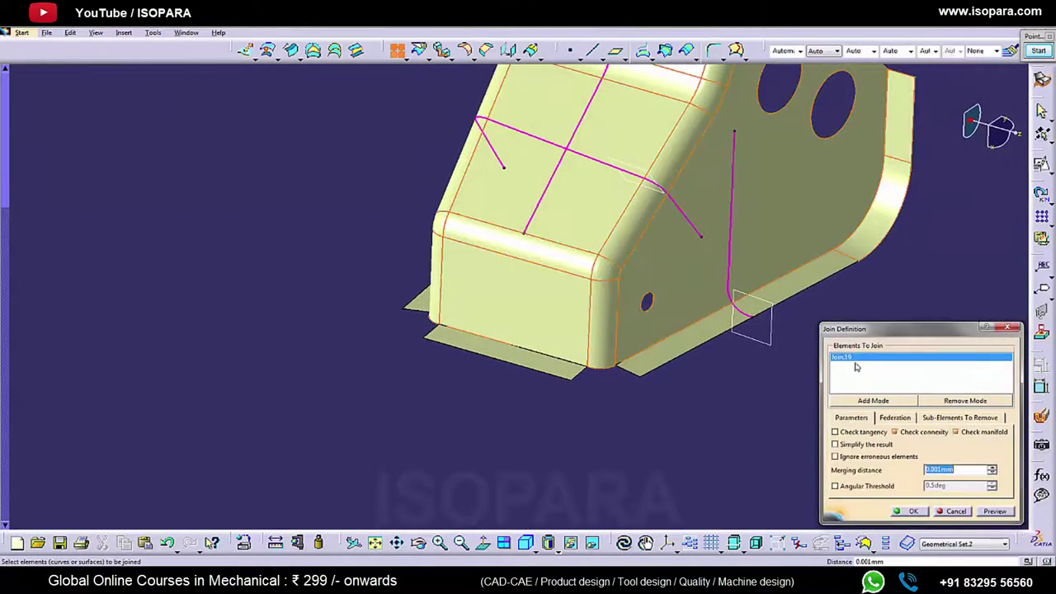
{"action": "right_click", "coordinate": [856, 360]}
{"action": "left_click", "coordinate": [860, 334]}
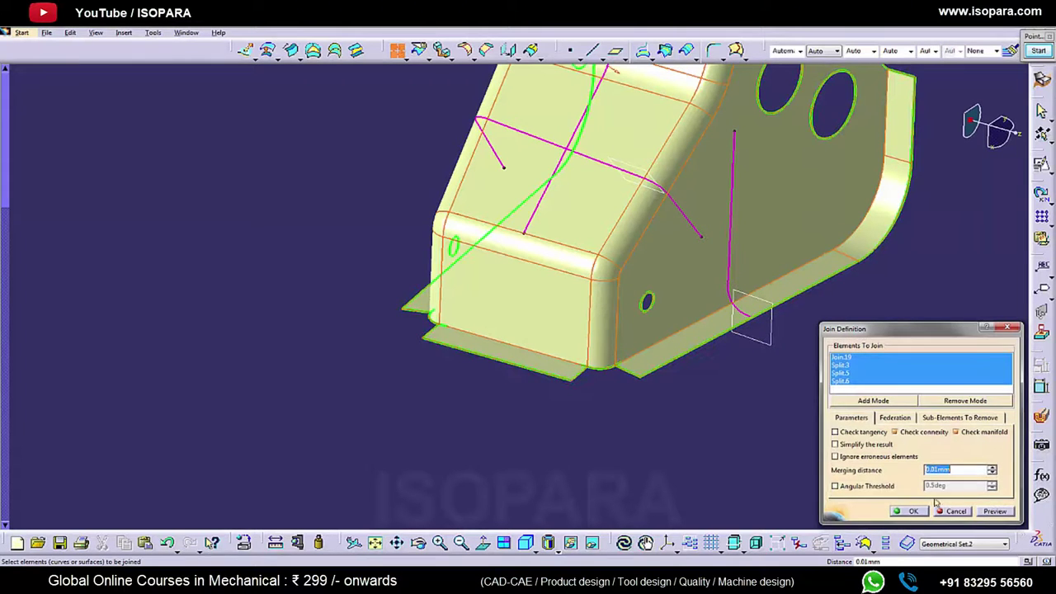
{"action": "left_click", "coordinate": [914, 510]}
{"action": "middle_click_drag", "start_coordinate": [609, 289], "coordinate": [584, 242]}
{"action": "double_click", "coordinate": [584, 244]}
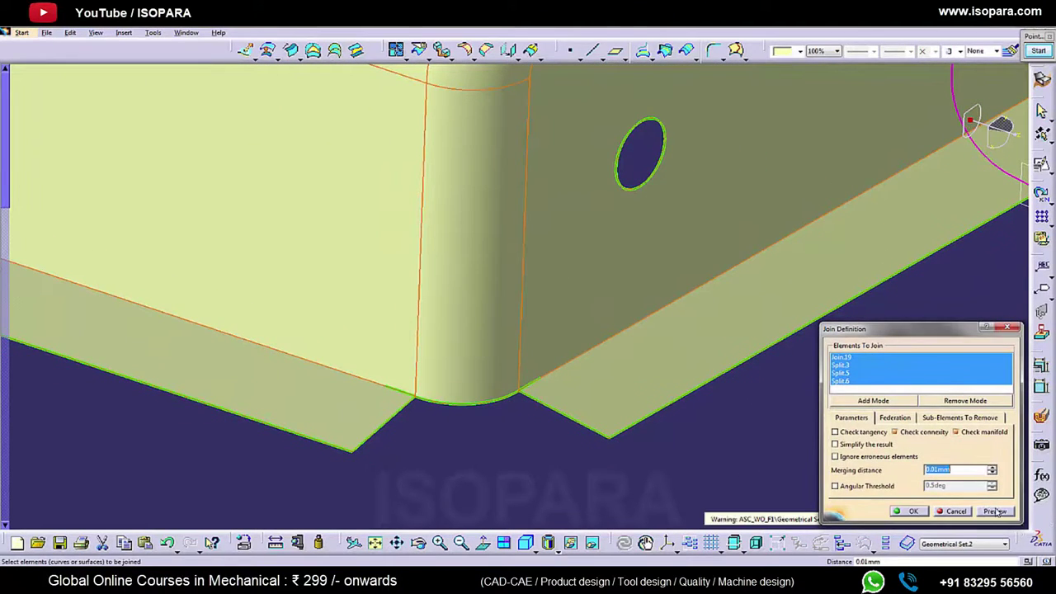
{"action": "middle_click_drag", "start_coordinate": [533, 349], "coordinate": [625, 339]}
{"action": "key", "text": "Return"}
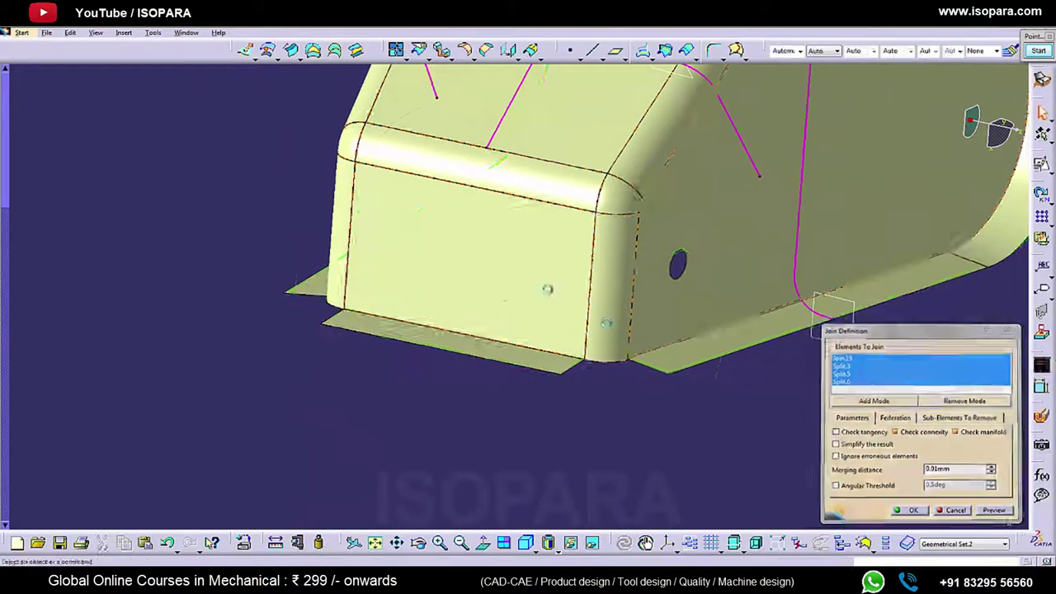
Locate the trial join of the body and flange splits in the tree and delete it
{"action": "right_click", "coordinate": [534, 275]}
{"action": "left_click", "coordinate": [551, 281]}
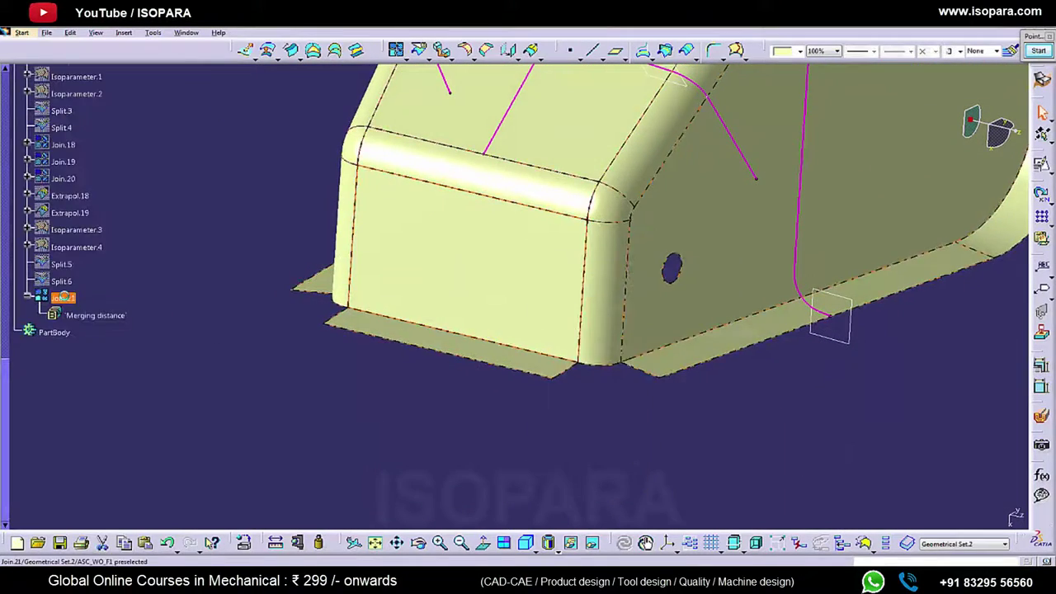
{"action": "key", "text": "Delete"}
{"action": "left_click", "coordinate": [948, 511]}
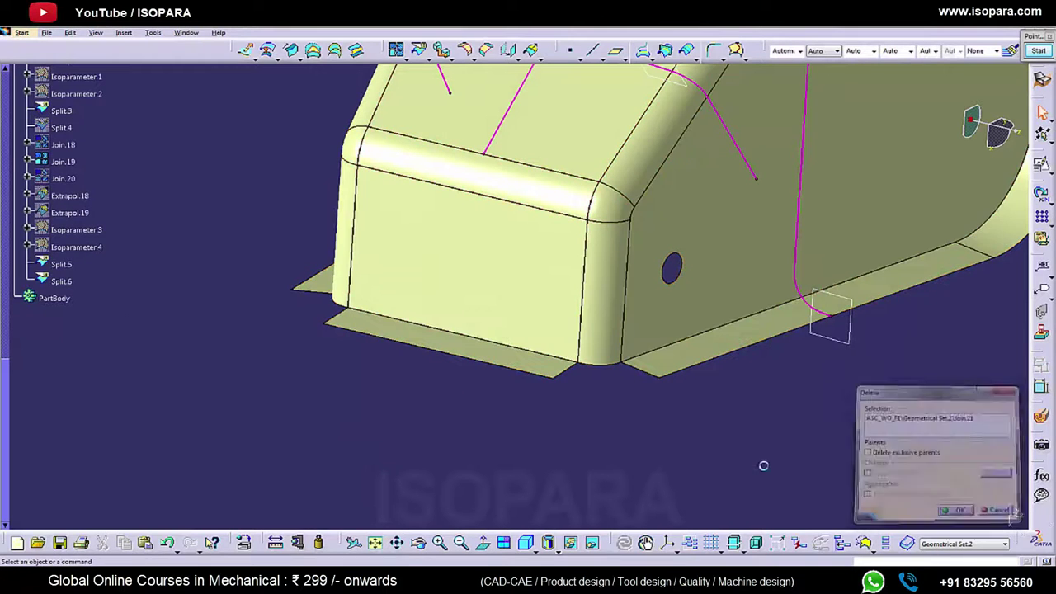
Blend the flange ends of Split.5 and Split.3 around the rounded corner with tangency continuity to both supports
{"action": "middle_click_drag", "start_coordinate": [608, 365], "coordinate": [523, 240]}
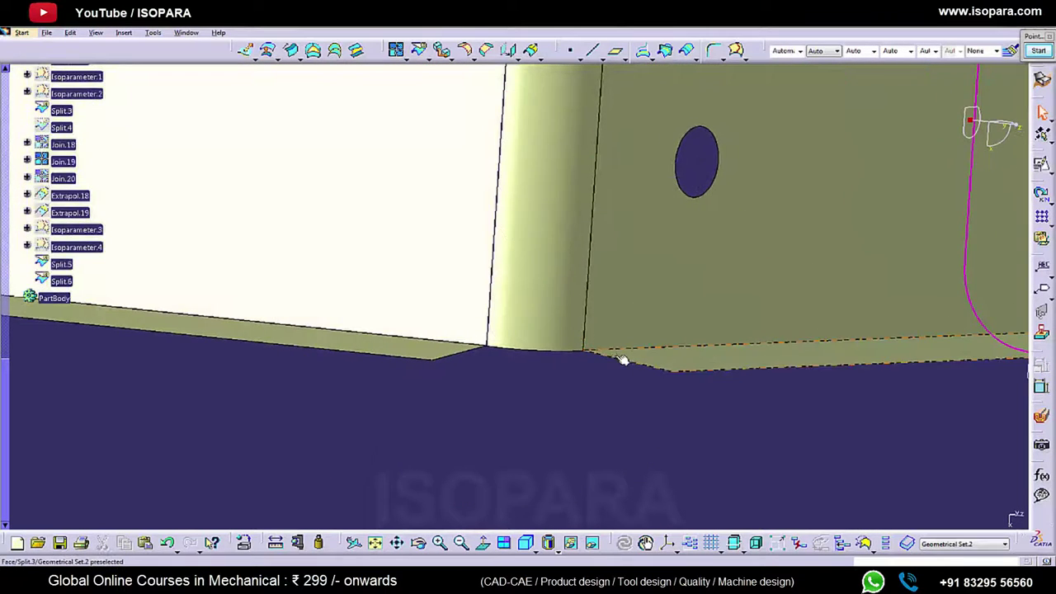
{"action": "middle_click_drag", "start_coordinate": [462, 309], "coordinate": [468, 373]}
{"action": "left_click", "coordinate": [357, 54]}
{"action": "left_click", "coordinate": [461, 355]}
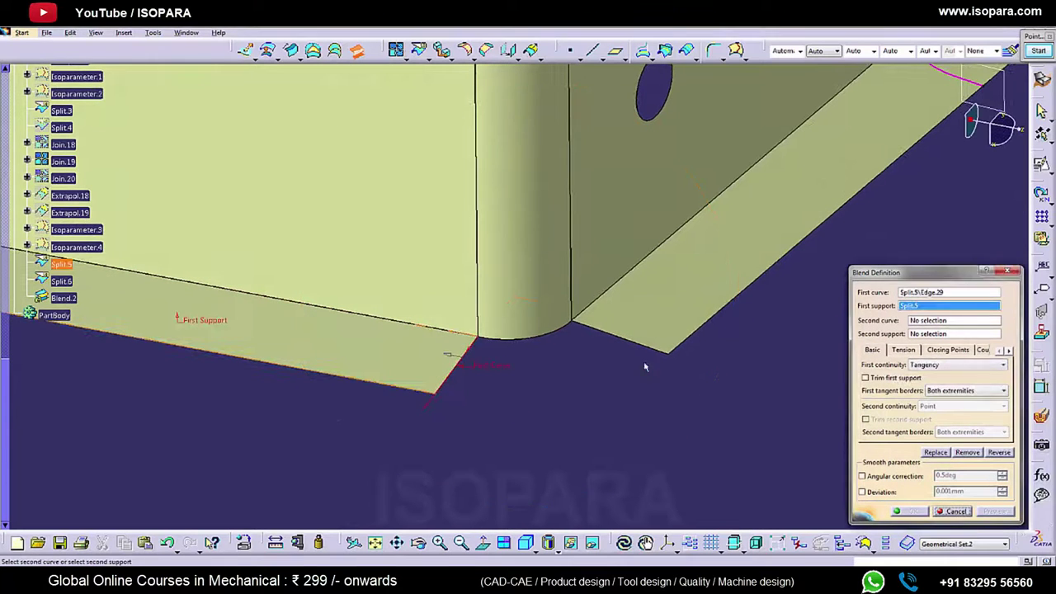
{"action": "left_click", "coordinate": [633, 343]}
{"action": "left_click", "coordinate": [656, 300]}
{"action": "middle_click_drag", "start_coordinate": [636, 330], "coordinate": [604, 455]}
{"action": "left_click", "coordinate": [991, 512]}
{"action": "mouse_move", "coordinate": [570, 307]}
{"action": "middle_mouse_down"}
{"action": "mouse_move", "coordinate": [558, 339]}
{"action": "mouse_move", "coordinate": [512, 391]}
{"action": "mouse_move", "coordinate": [521, 408]}
{"action": "mouse_move", "coordinate": [532, 330]}
{"action": "mouse_move", "coordinate": [545, 347]}
{"action": "mouse_move", "coordinate": [561, 326]}
{"action": "middle_mouse_up"}
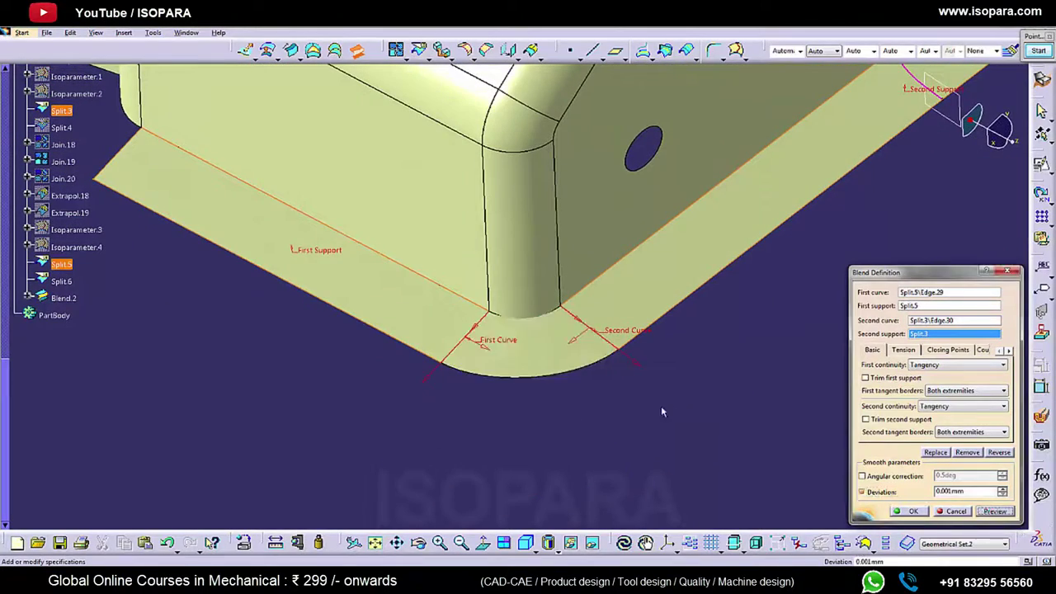
{"action": "mouse_move", "coordinate": [660, 408]}
{"action": "middle_mouse_down"}
{"action": "mouse_move", "coordinate": [605, 301]}
{"action": "mouse_move", "coordinate": [553, 354]}
{"action": "mouse_move", "coordinate": [583, 371]}
{"action": "mouse_move", "coordinate": [604, 271]}
{"action": "mouse_move", "coordinate": [619, 317]}
{"action": "mouse_move", "coordinate": [569, 273]}
{"action": "mouse_move", "coordinate": [579, 334]}
{"action": "mouse_move", "coordinate": [556, 286]}
{"action": "mouse_move", "coordinate": [566, 272]}
{"action": "mouse_move", "coordinate": [570, 282]}
{"action": "mouse_move", "coordinate": [467, 302]}
{"action": "middle_mouse_up"}
{"action": "mouse_move", "coordinate": [599, 309]}
{"action": "middle_mouse_down"}
{"action": "mouse_move", "coordinate": [542, 327]}
{"action": "mouse_move", "coordinate": [429, 319]}
{"action": "mouse_move", "coordinate": [705, 382]}
{"action": "middle_mouse_up"}
{"action": "middle_click_drag", "start_coordinate": [471, 347], "coordinate": [584, 362]}
{"action": "left_click", "coordinate": [911, 512]}
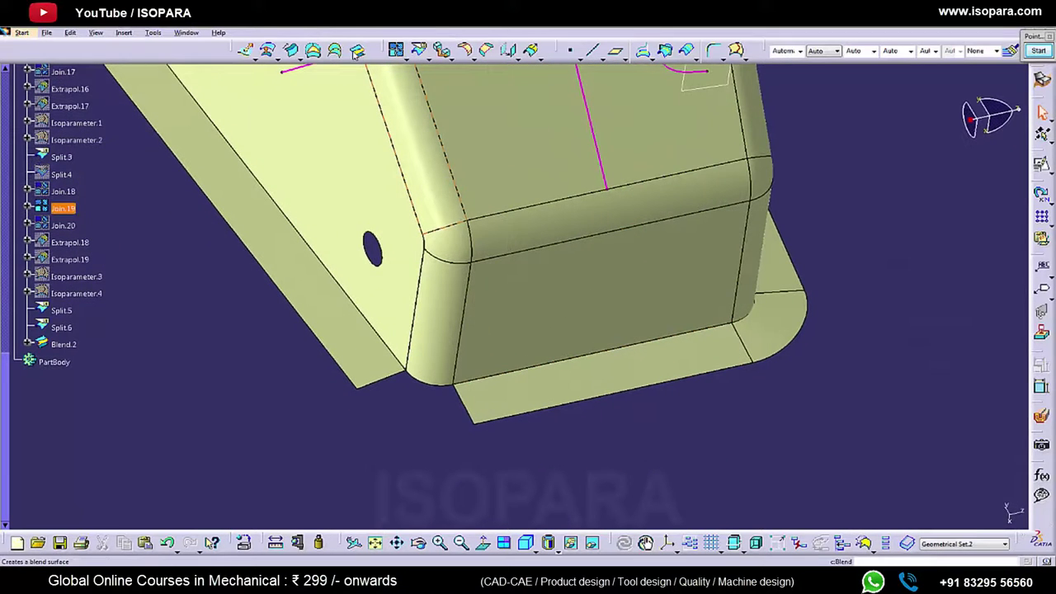
Blend the flange ends of Split.6 and Split.5 around the other rounded corner with tangency continuity
{"action": "left_click", "coordinate": [357, 51]}
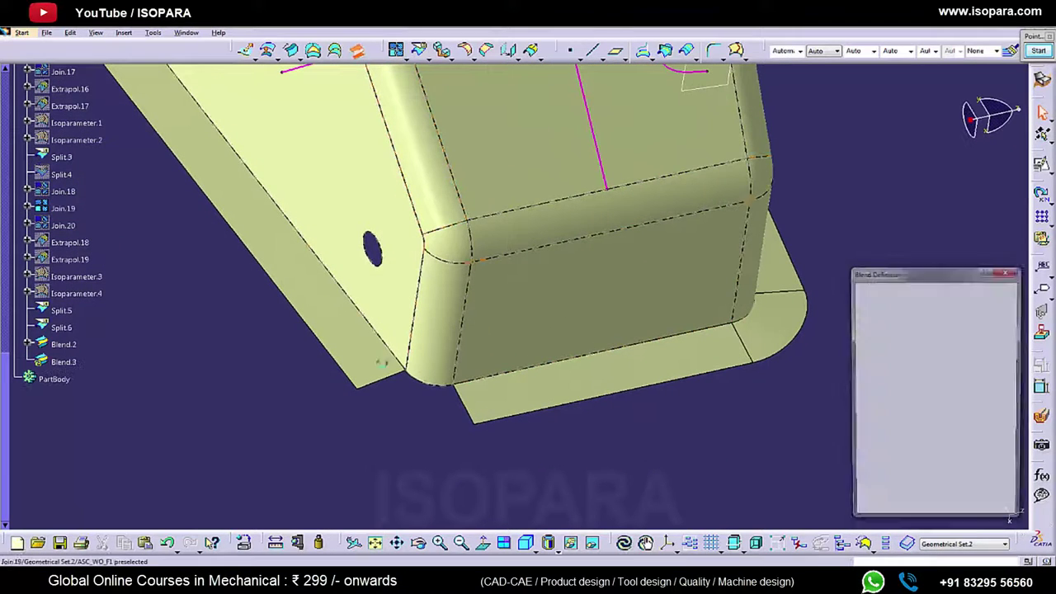
{"action": "left_click", "coordinate": [366, 354]}
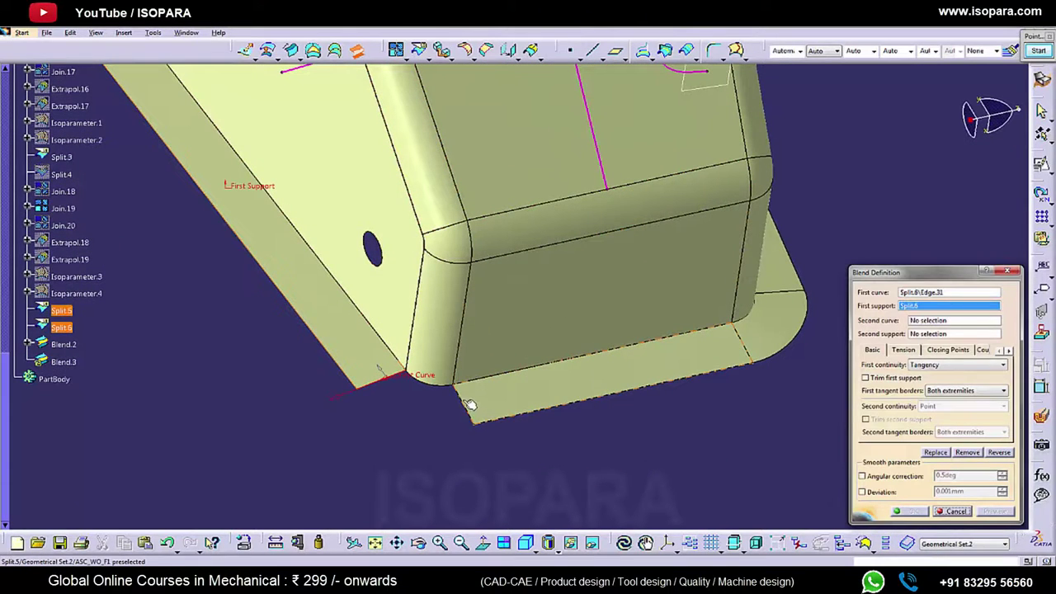
{"action": "left_click", "coordinate": [469, 405]}
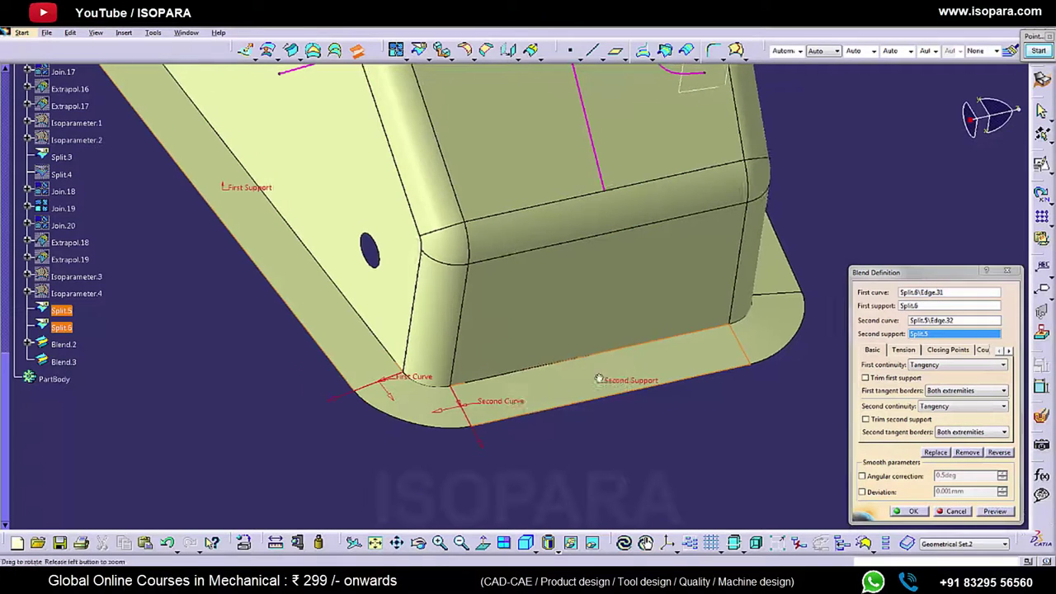
{"action": "middle_click_drag", "start_coordinate": [599, 377], "coordinate": [573, 370]}
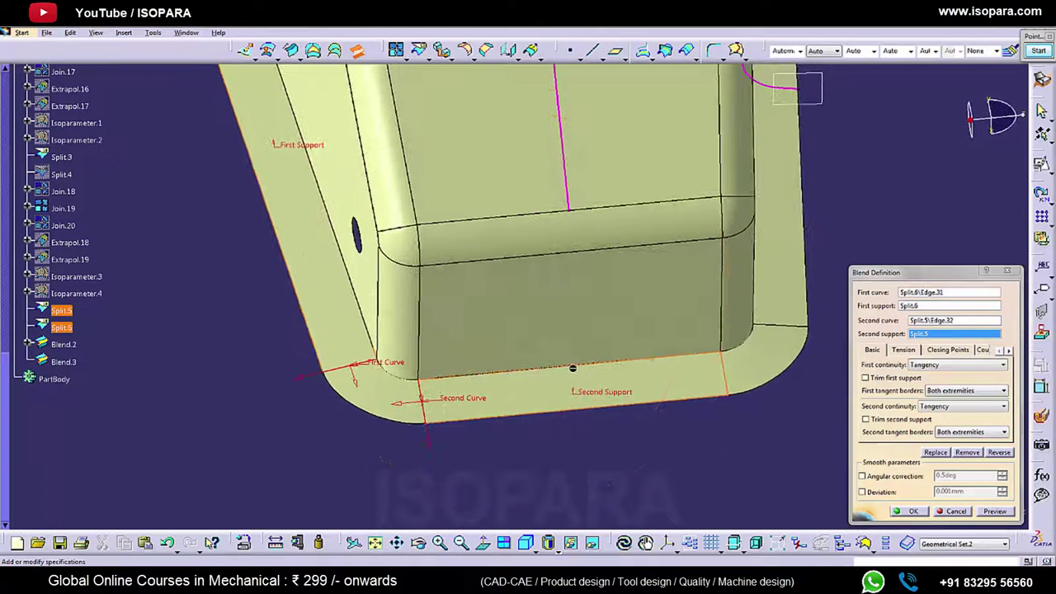
{"action": "middle_click_drag", "start_coordinate": [575, 410], "coordinate": [562, 374]}
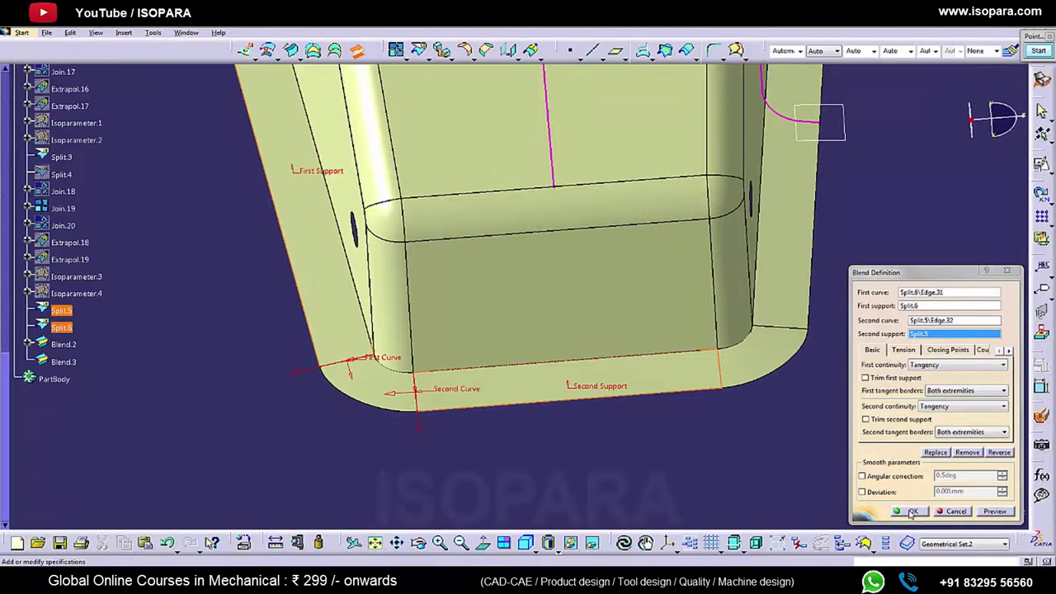
{"action": "left_click", "coordinate": [912, 512]}
Join Blend.3, Split.6, Split.5, Blend.2 and Split.3 into one continuous flange surface
{"action": "middle_click_drag", "start_coordinate": [520, 393], "coordinate": [617, 238]}
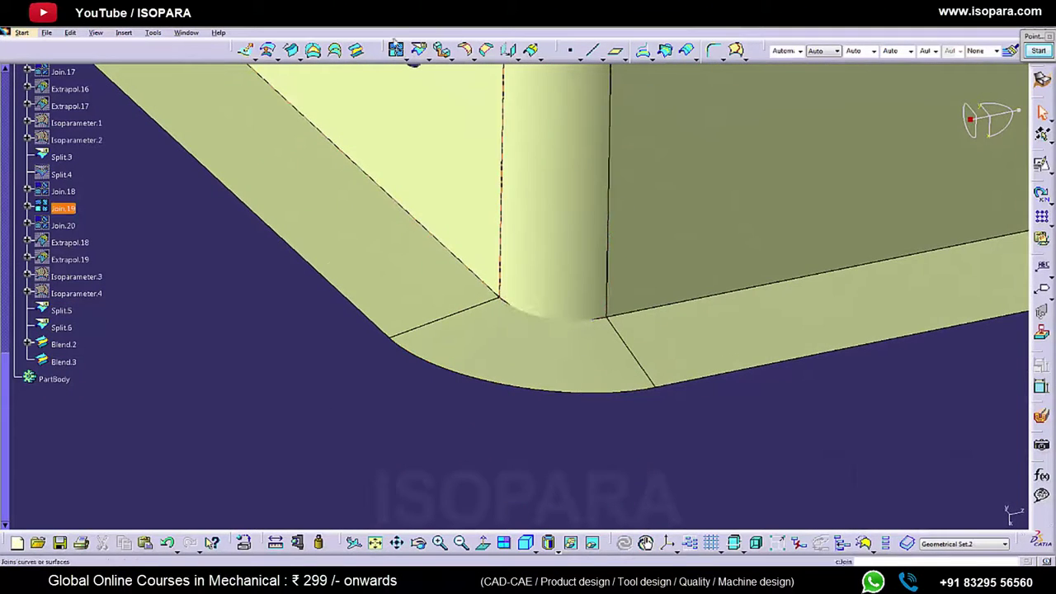
{"action": "left_click", "coordinate": [518, 336]}
{"action": "left_click", "coordinate": [462, 305]}
{"action": "left_click", "coordinate": [652, 321]}
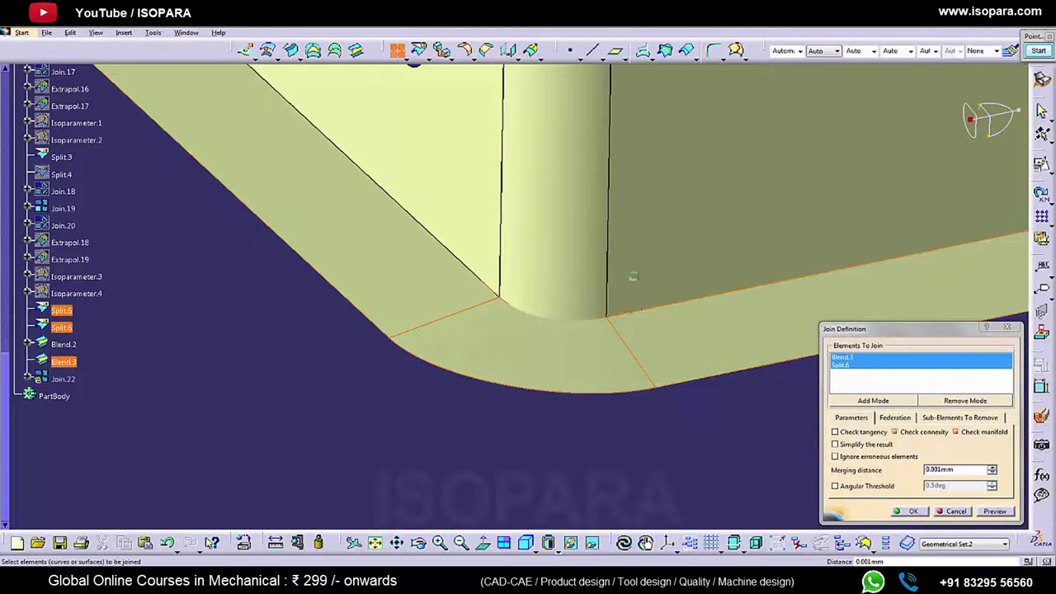
{"action": "middle_click_drag", "start_coordinate": [632, 275], "coordinate": [685, 363]}
{"action": "left_click", "coordinate": [755, 356]}
{"action": "left_click", "coordinate": [799, 323]}
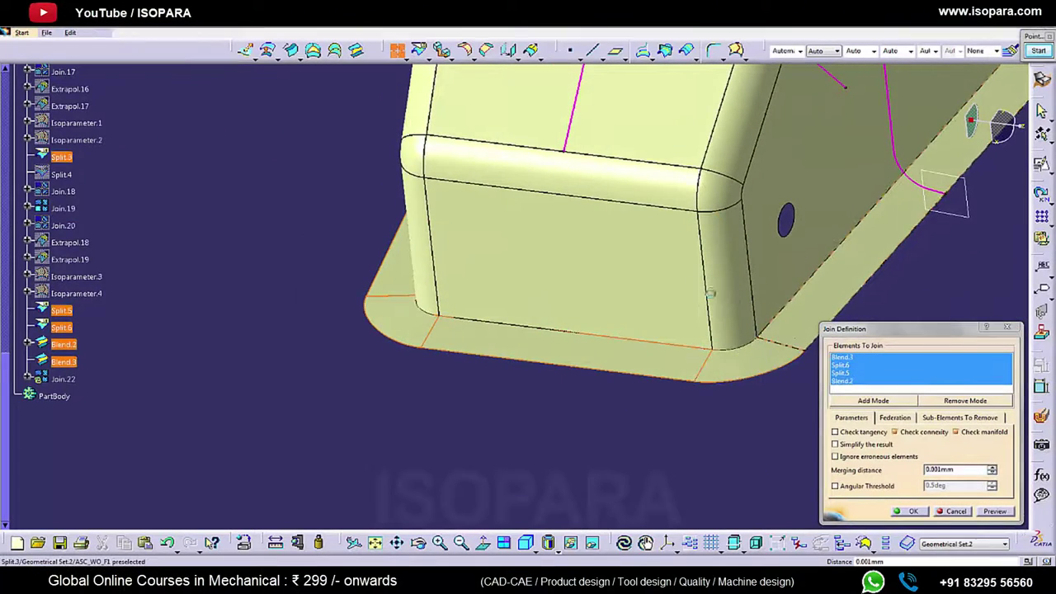
{"action": "middle_click_drag", "start_coordinate": [712, 292], "coordinate": [600, 275]}
{"action": "left_click", "coordinate": [914, 510]}
Trim the wall body Join.19 with the flange Join.22 in Standard mode
{"action": "middle_click_drag", "start_coordinate": [736, 373], "coordinate": [578, 318]}
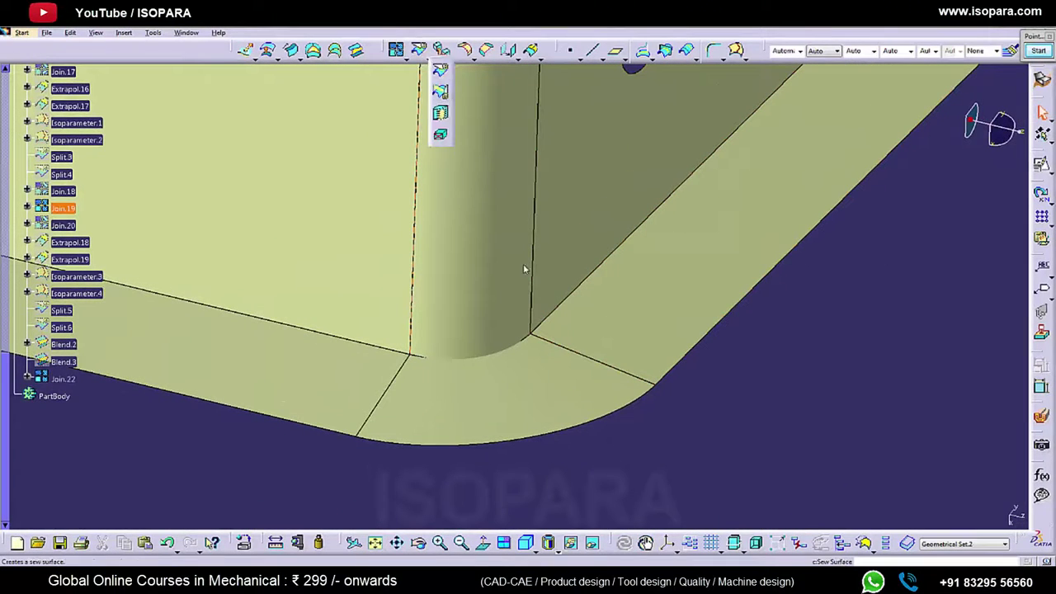
{"action": "left_click", "coordinate": [478, 283]}
{"action": "left_click", "coordinate": [528, 377]}
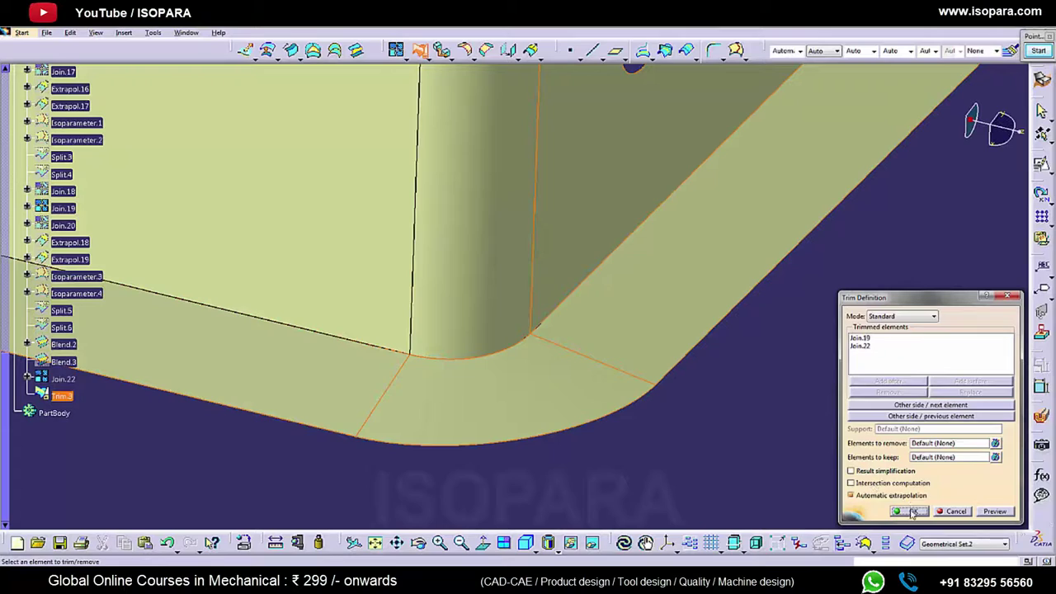
{"action": "left_click", "coordinate": [912, 513]}
Measure the radius of the sketch arc between the side wall and the flange
{"action": "middle_click_drag", "start_coordinate": [657, 385], "coordinate": [529, 360]}
{"action": "scroll", "coordinate": [529, 360], "scroll_direction": "up", "scroll_amount": 1}
{"action": "middle_click_drag", "start_coordinate": [611, 347], "coordinate": [576, 267]}
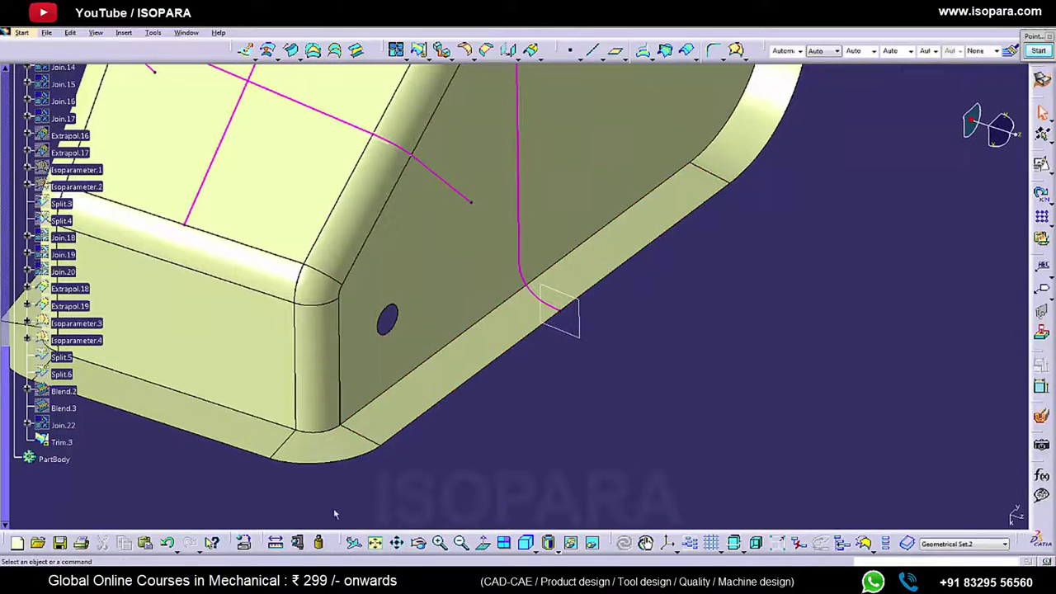
{"action": "left_click", "coordinate": [303, 545]}
{"action": "middle_click_drag", "start_coordinate": [606, 404], "coordinate": [479, 330]}
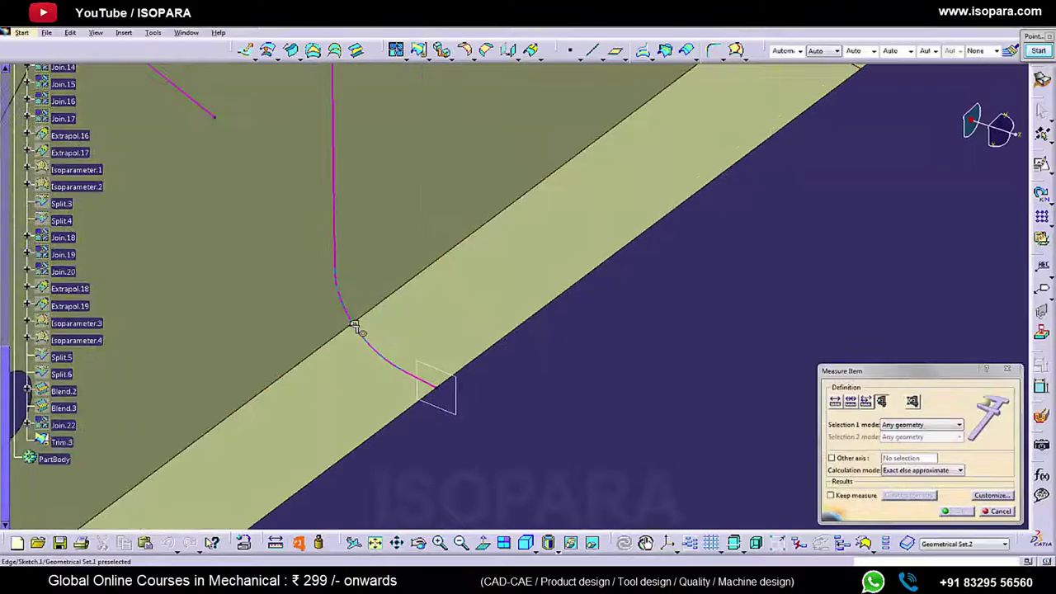
{"action": "left_click", "coordinate": [355, 325]}
{"action": "middle_click_drag", "start_coordinate": [430, 264], "coordinate": [569, 445]}
{"action": "left_click", "coordinate": [986, 511]}
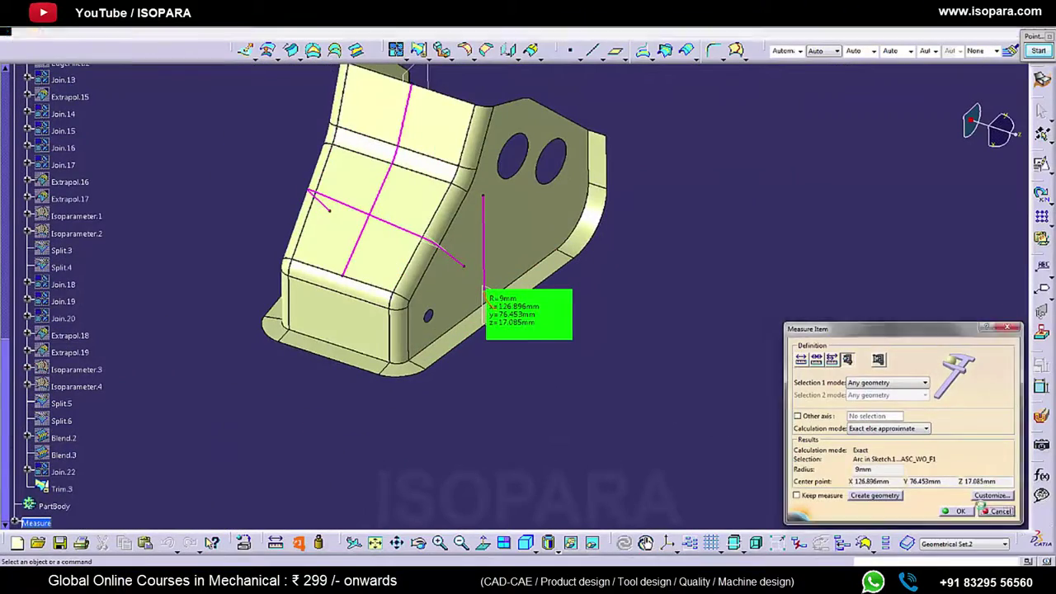
Apply a 9 mm edge fillet with tangency propagation along the edge between the walls and flange of Trim.3
{"action": "middle_click_drag", "start_coordinate": [612, 403], "coordinate": [579, 383]}
{"action": "left_click", "coordinate": [468, 52]}
{"action": "middle_click_drag", "start_coordinate": [604, 429], "coordinate": [584, 391]}
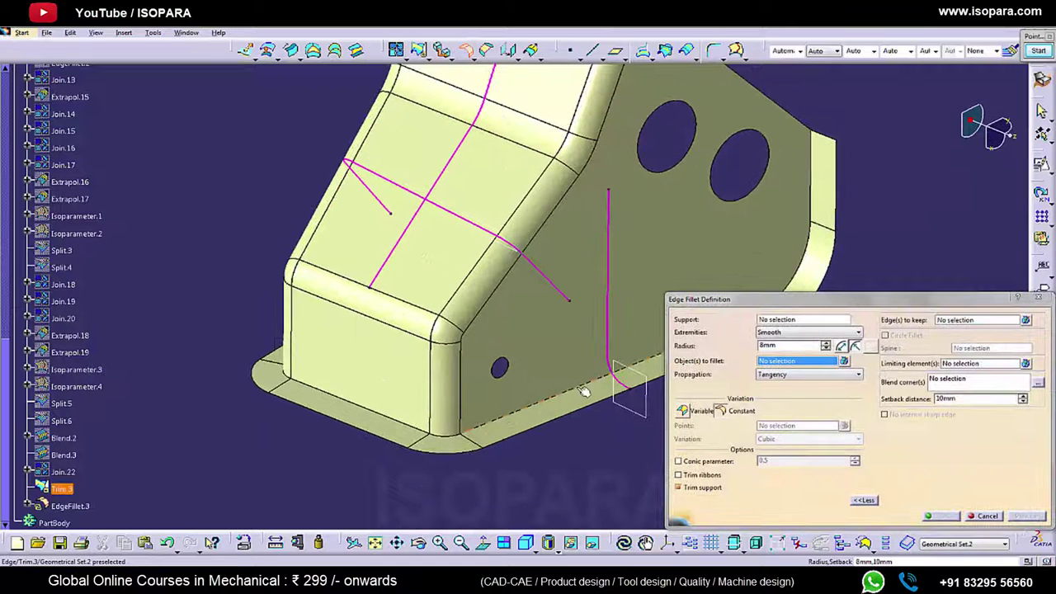
{"action": "left_click", "coordinate": [583, 393]}
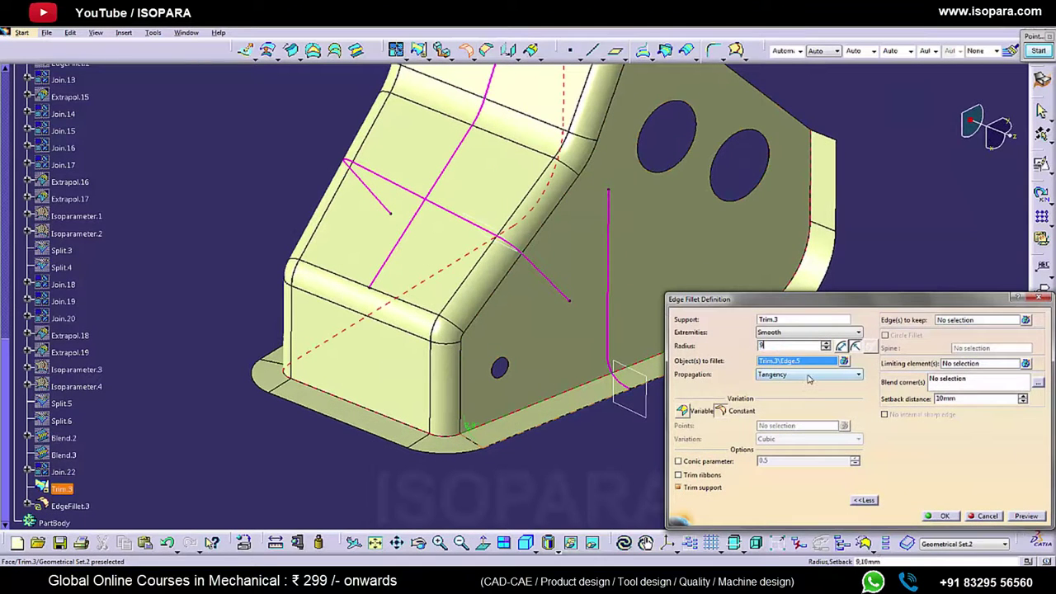
{"action": "key", "text": "Return"}
{"action": "left_click", "coordinate": [807, 372]}
{"action": "middle_click_drag", "start_coordinate": [683, 361], "coordinate": [600, 304]}
Clip the view with a 3D section to compare the new flange fillet with the sketch profile
{"action": "left_click", "coordinate": [1043, 419]}
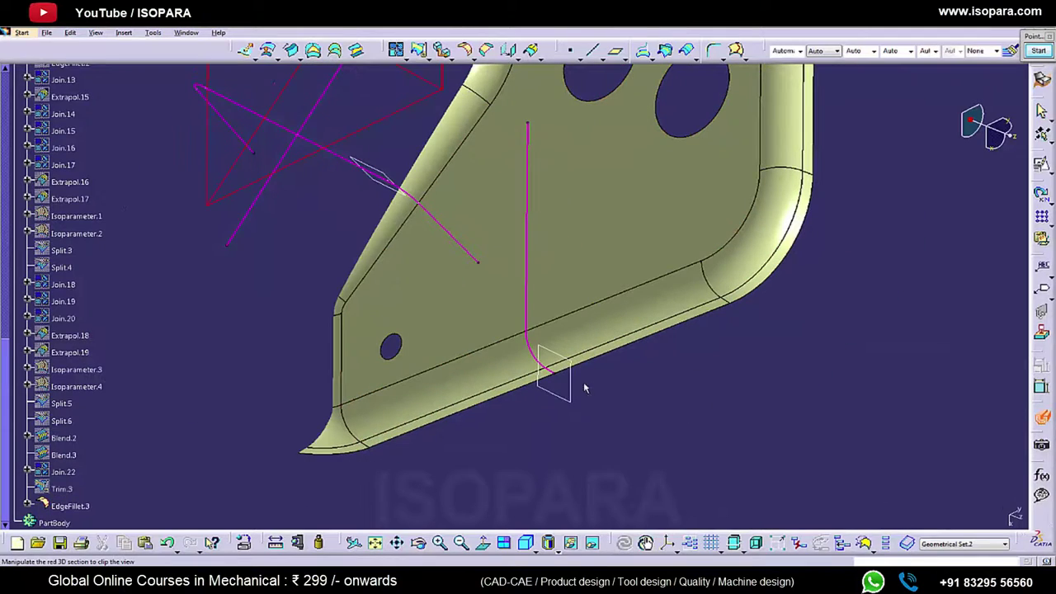
{"action": "left_click", "coordinate": [570, 385]}
{"action": "middle_click_drag", "start_coordinate": [540, 350], "coordinate": [528, 330]}
{"action": "key", "text": "Escape"}
Extrapolate the curved outer flange edges at both rounded corners by 8 mm
{"action": "middle_click_drag", "start_coordinate": [472, 469], "coordinate": [513, 279]}
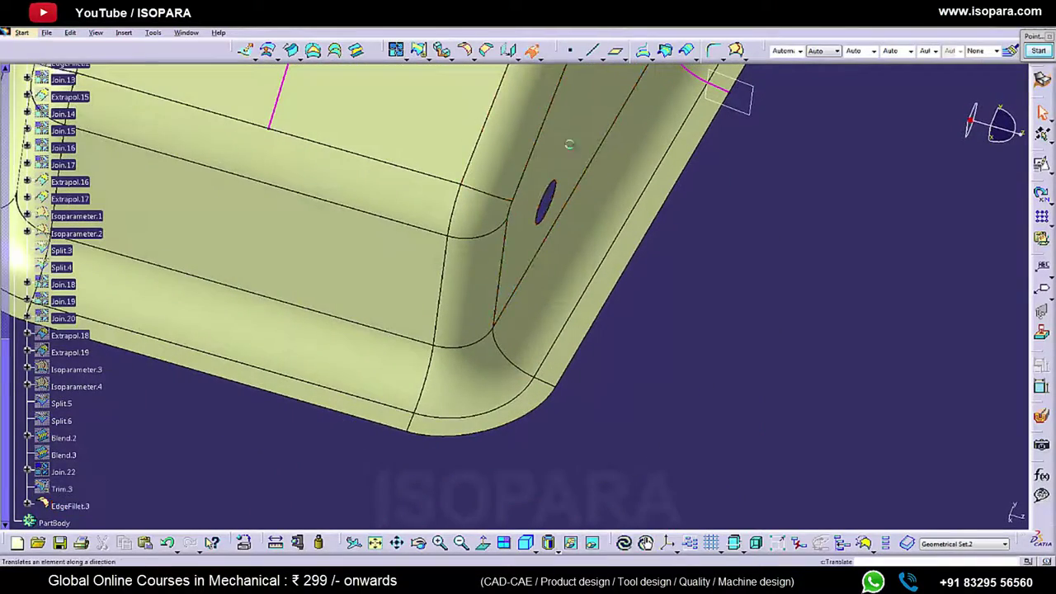
{"action": "left_click", "coordinate": [530, 405]}
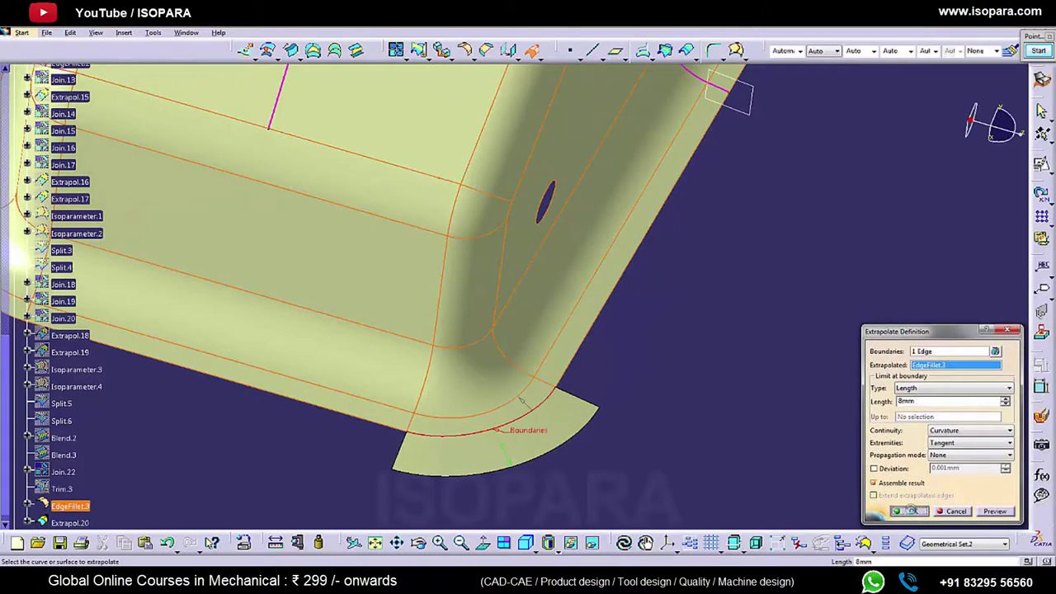
{"action": "left_click", "coordinate": [912, 510]}
{"action": "middle_click_drag", "start_coordinate": [608, 346], "coordinate": [602, 266]}
{"action": "left_click", "coordinate": [532, 51]}
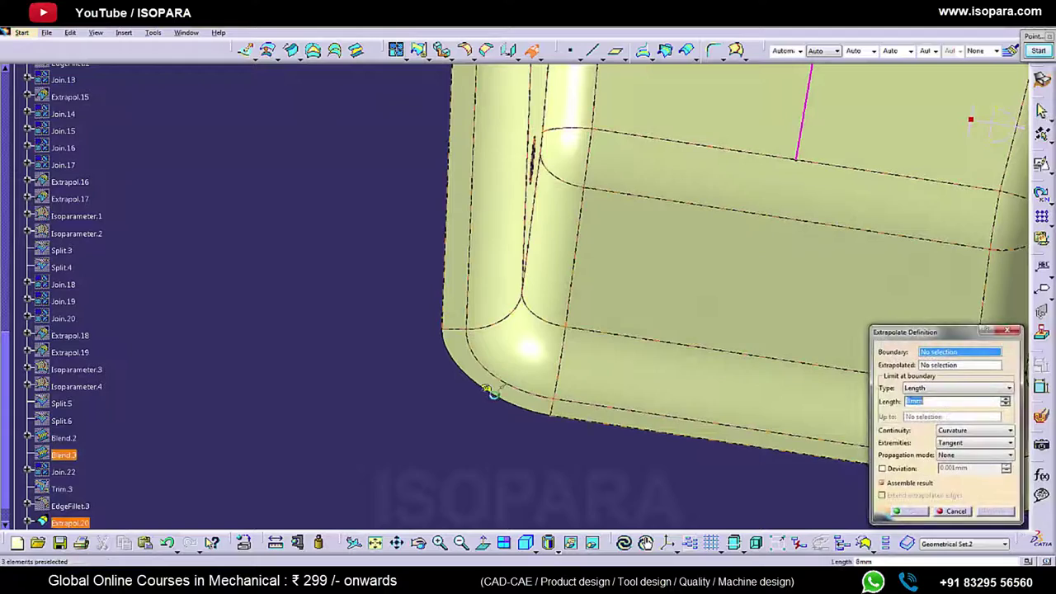
{"action": "left_click", "coordinate": [489, 389]}
{"action": "left_click", "coordinate": [919, 514]}
Examine the extrapolated flange edges at both rounded corners alongside the adjoining straight flange borders
{"action": "middle_click_drag", "start_coordinate": [665, 323], "coordinate": [626, 314]}
{"action": "middle_click_drag", "start_coordinate": [693, 285], "coordinate": [579, 275]}
{"action": "middle_click_drag", "start_coordinate": [493, 415], "coordinate": [633, 349]}
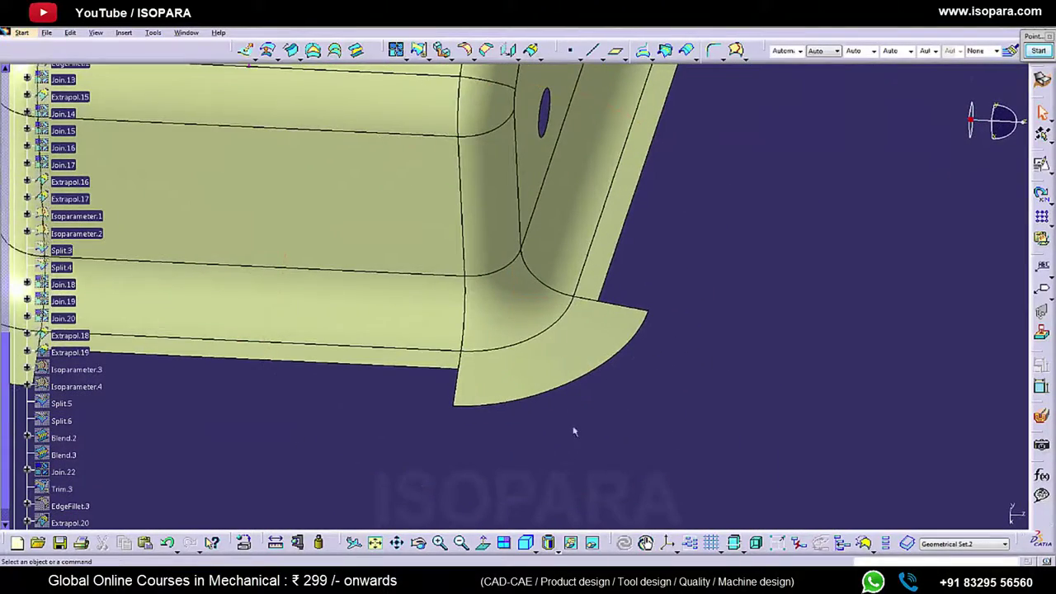
{"action": "middle_click_drag", "start_coordinate": [574, 431], "coordinate": [624, 438]}
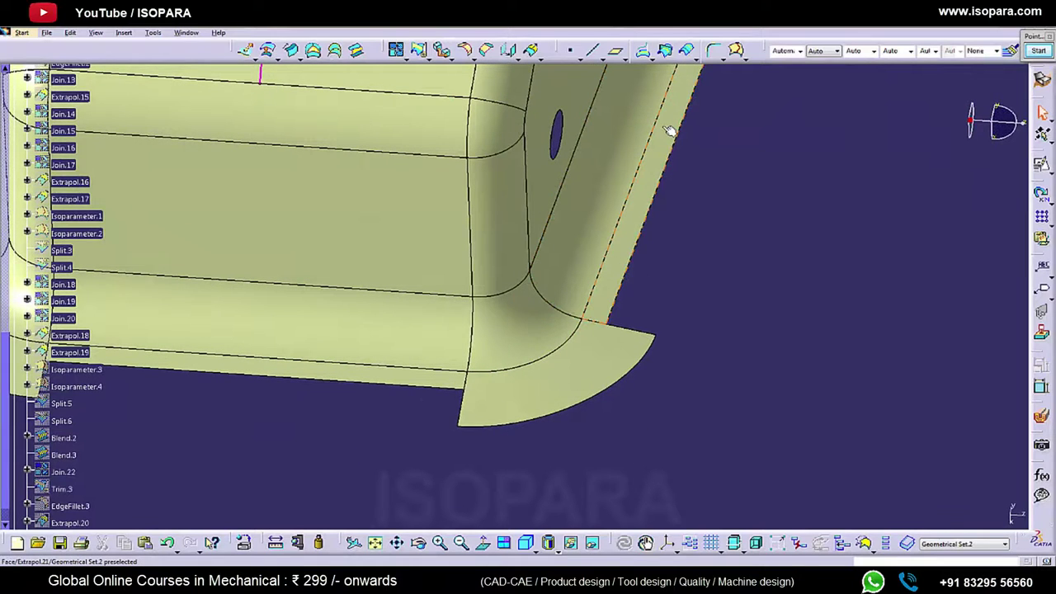
{"action": "middle_click_drag", "start_coordinate": [632, 248], "coordinate": [659, 300]}
{"action": "middle_click_drag", "start_coordinate": [585, 293], "coordinate": [578, 298]}
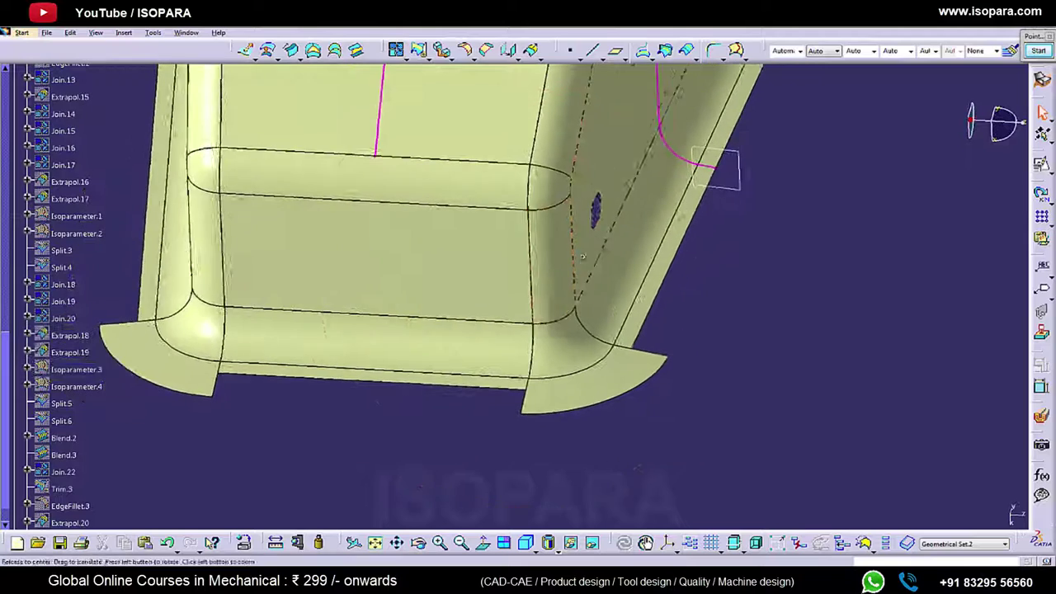
{"action": "middle_click_drag", "start_coordinate": [763, 105], "coordinate": [754, 106]}
{"action": "middle_click_drag", "start_coordinate": [650, 248], "coordinate": [585, 286]}
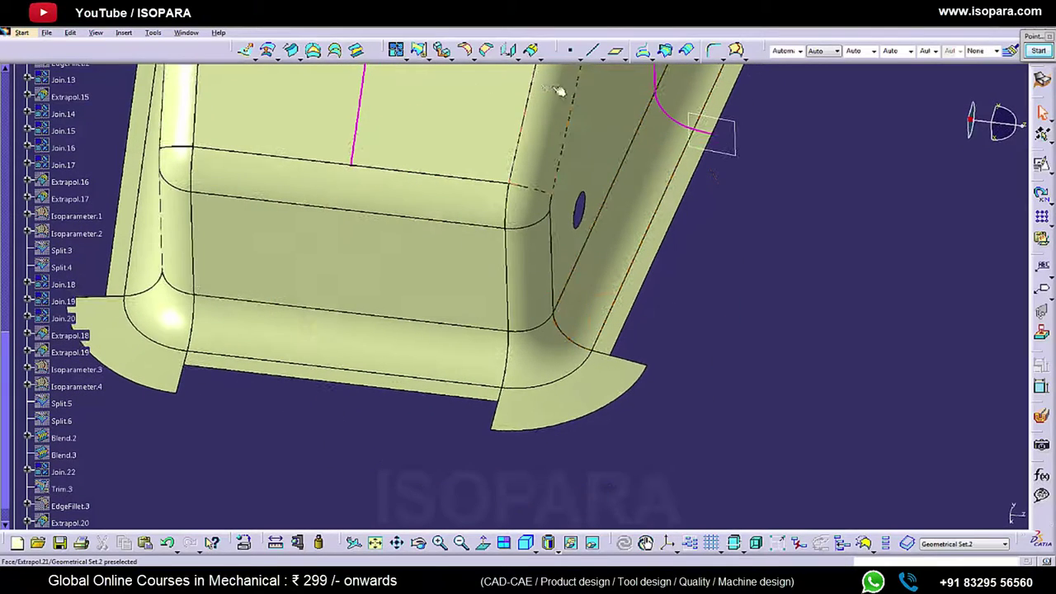
Create a parallel curve offset 4 mm outward from the inner flange edge of one rounded corner, supported on Extrapol.21
{"action": "left_click", "coordinate": [742, 57]}
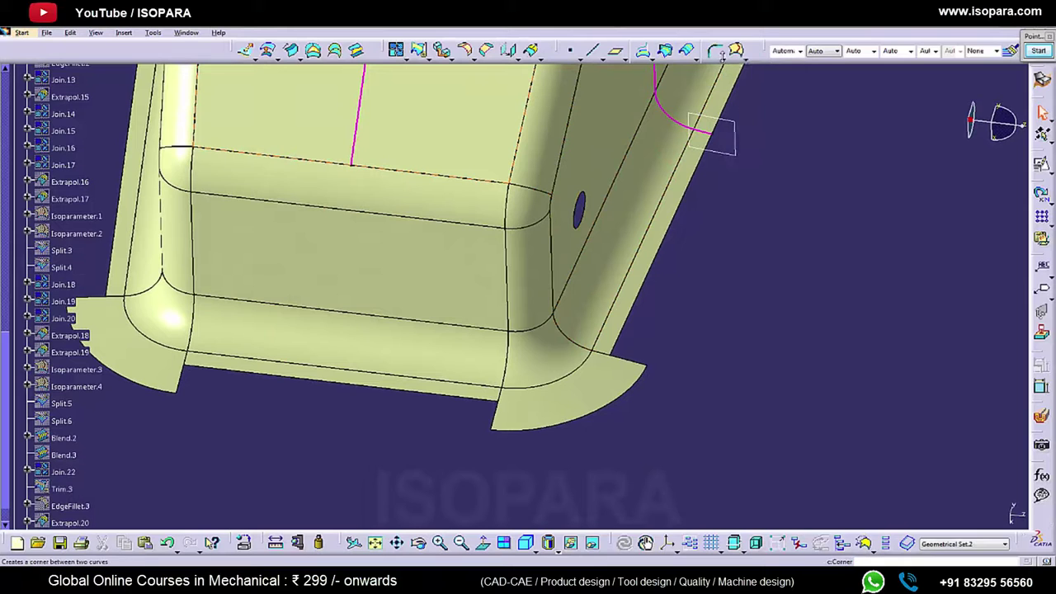
{"action": "left_click", "coordinate": [690, 52]}
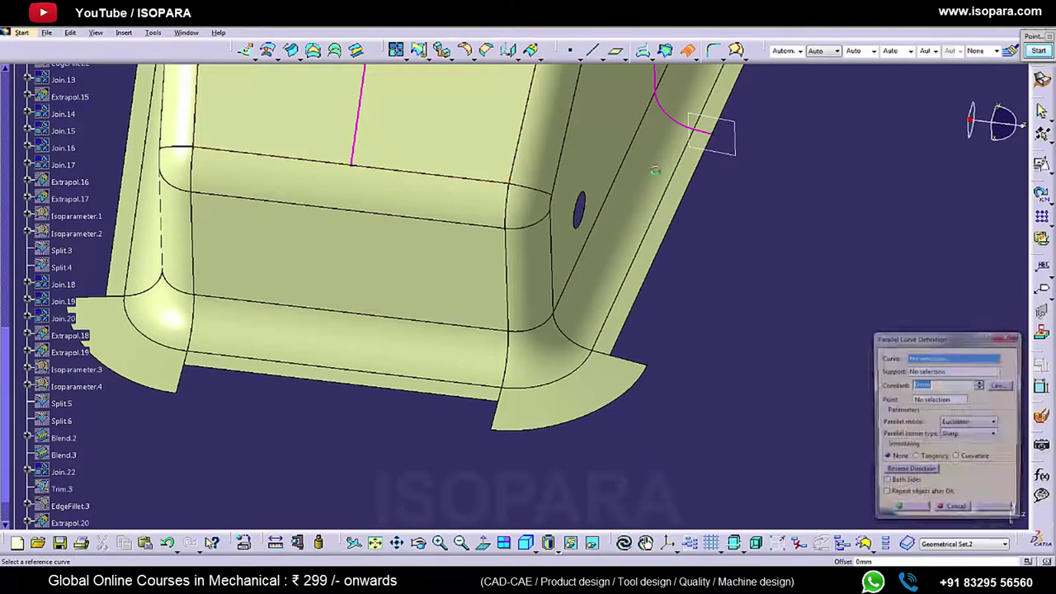
{"action": "middle_click_drag", "start_coordinate": [624, 272], "coordinate": [606, 177]}
{"action": "left_click", "coordinate": [601, 338]}
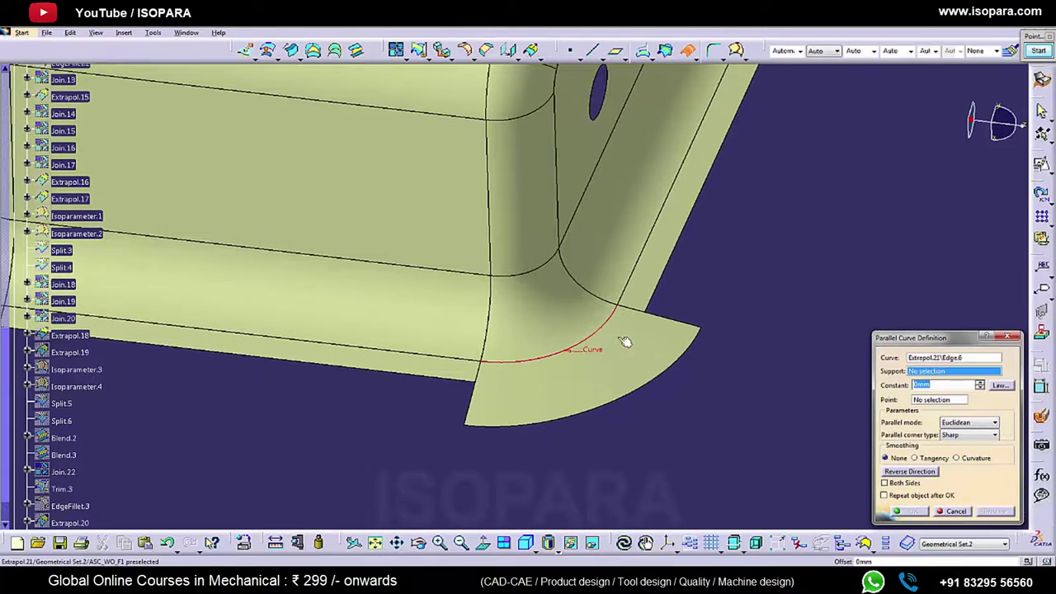
{"action": "left_click", "coordinate": [641, 339]}
{"action": "middle_click_drag", "start_coordinate": [636, 339], "coordinate": [618, 297]}
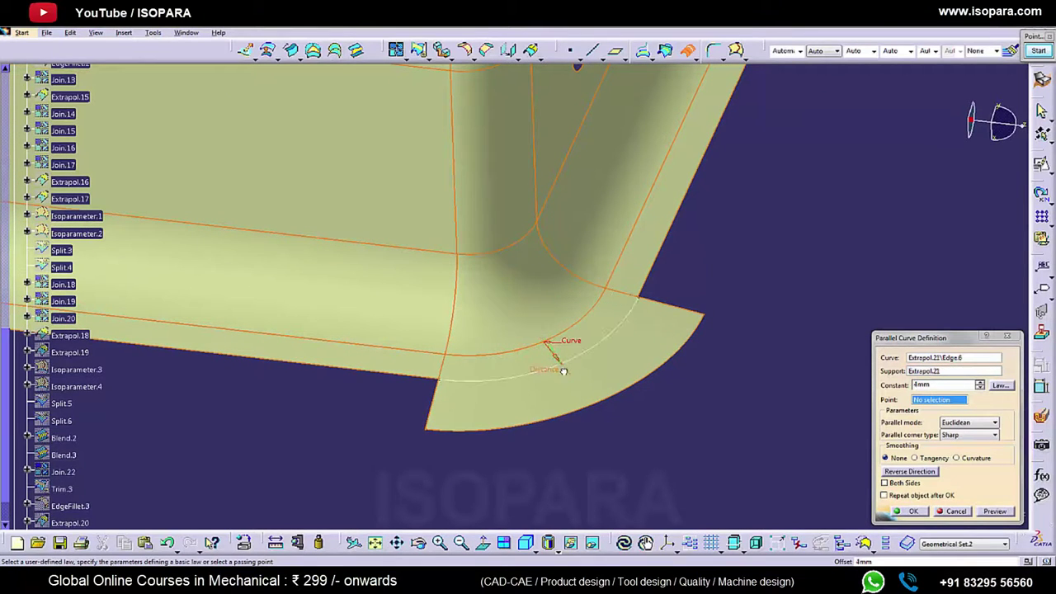
{"action": "left_click_drag", "start_coordinate": [937, 385], "coordinate": [869, 386]}
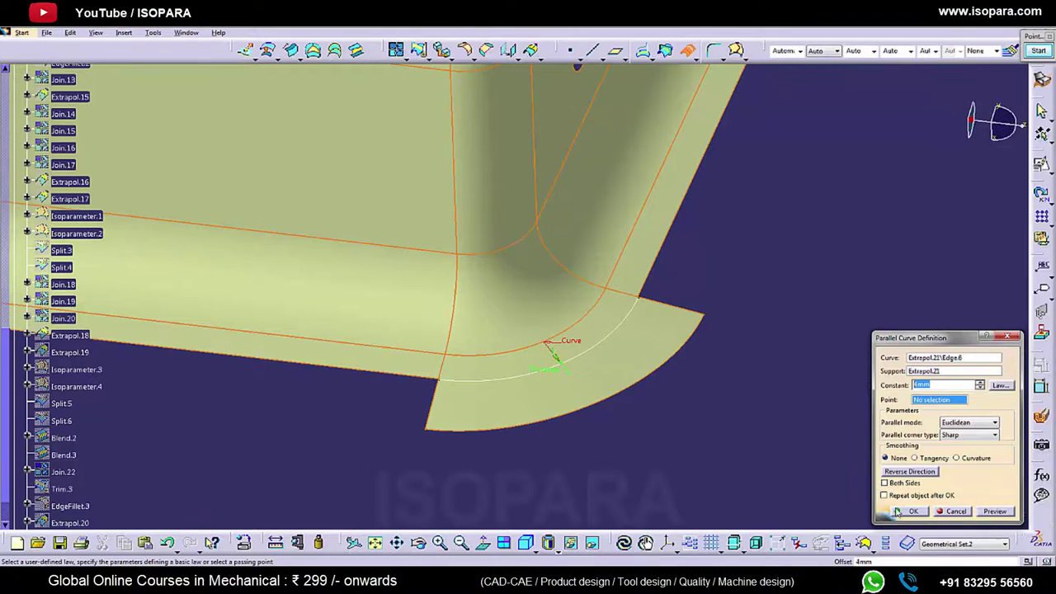
{"action": "left_click", "coordinate": [899, 512]}
Measure the length of the adjoining straight flange's end edge and set the parallel curve's offset to 3.896 mm
{"action": "middle_click_drag", "start_coordinate": [669, 363], "coordinate": [676, 247]}
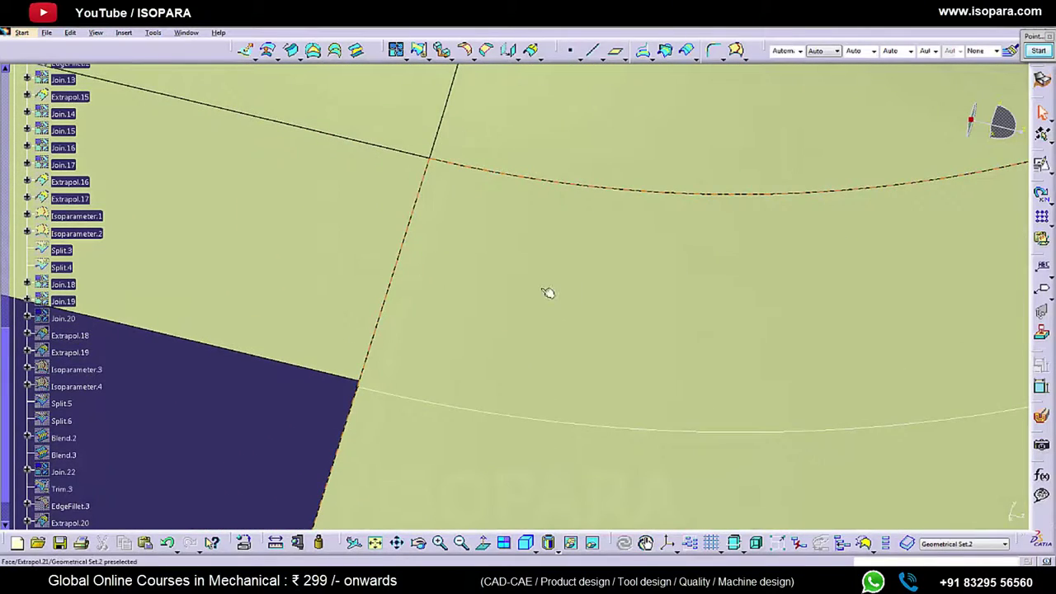
{"action": "mouse_move", "coordinate": [548, 292]}
{"action": "middle_mouse_down"}
{"action": "mouse_move", "coordinate": [583, 396]}
{"action": "mouse_move", "coordinate": [587, 319]}
{"action": "mouse_move", "coordinate": [511, 347]}
{"action": "mouse_move", "coordinate": [561, 297]}
{"action": "middle_mouse_up"}
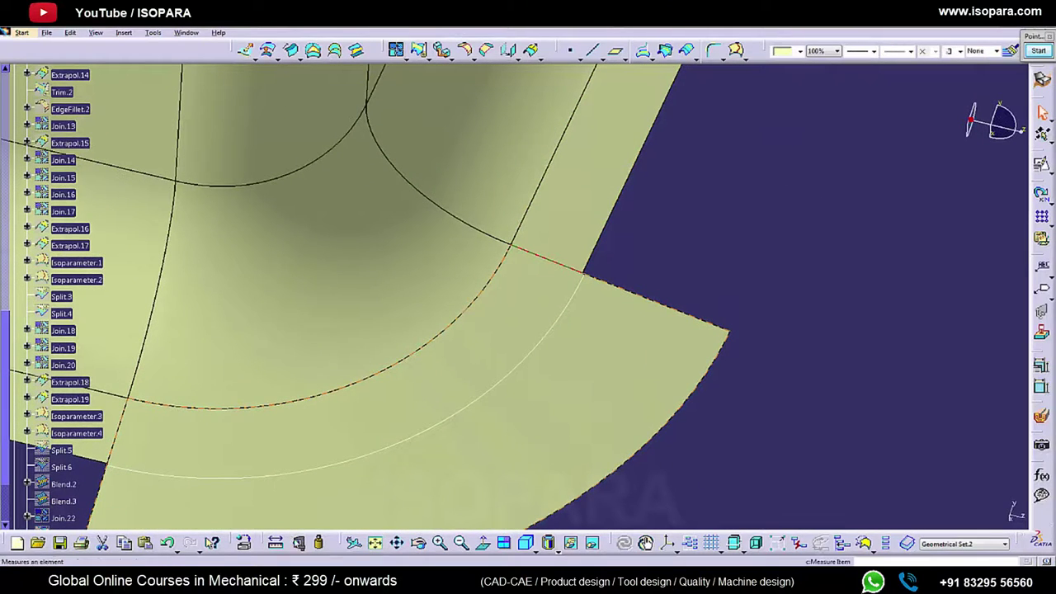
{"action": "left_click", "coordinate": [299, 543]}
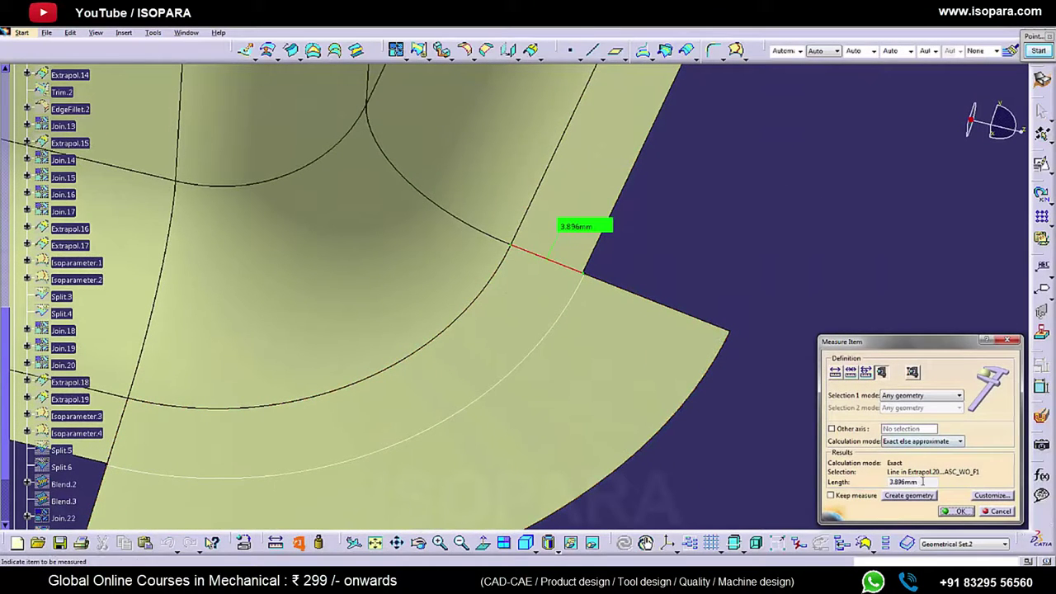
{"action": "key", "text": "Escape"}
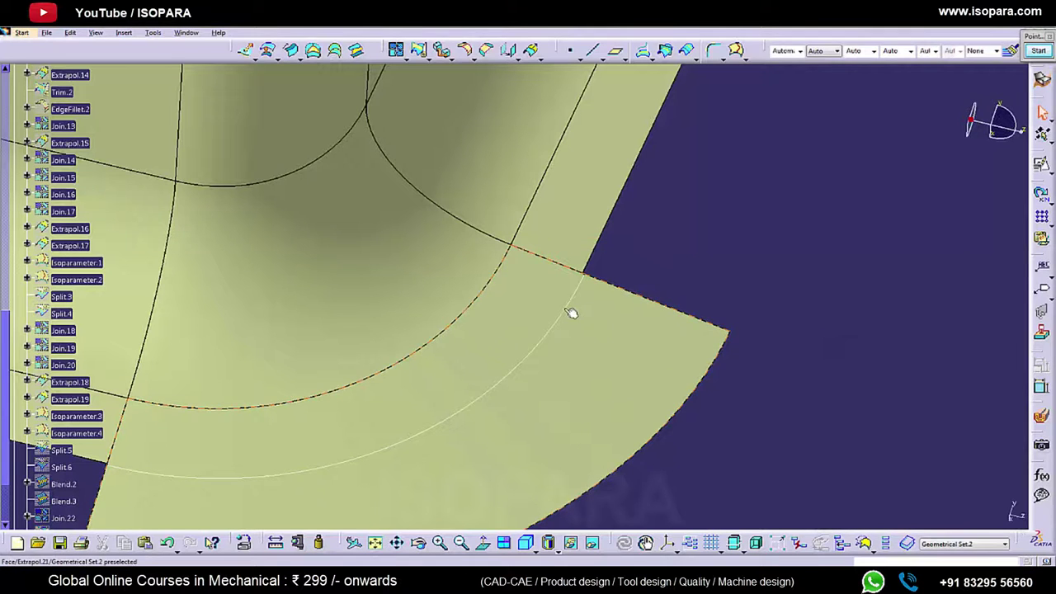
{"action": "double_click", "coordinate": [569, 309]}
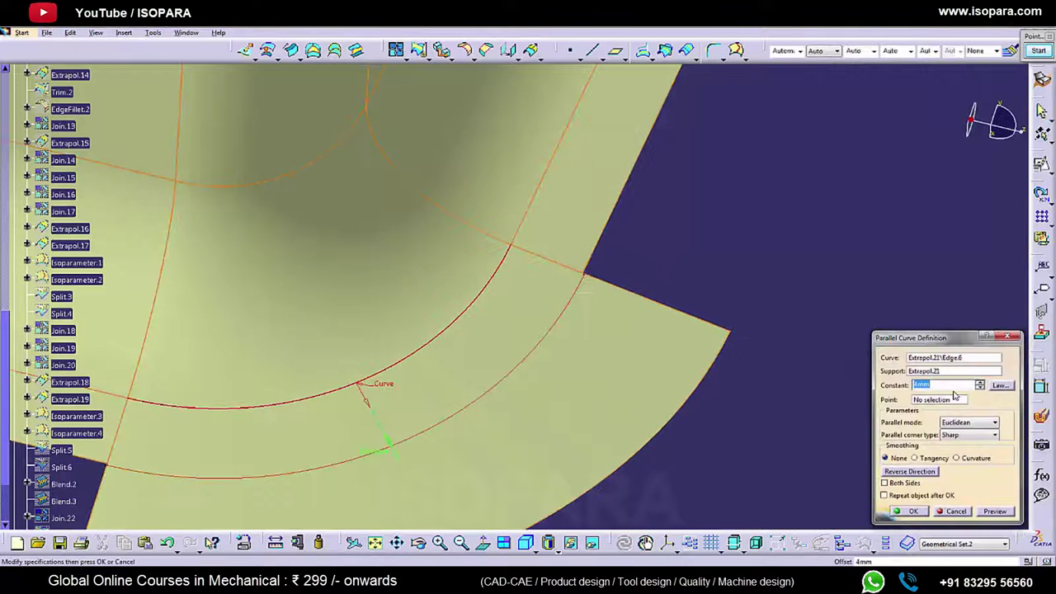
{"action": "left_click", "coordinate": [915, 511]}
{"action": "middle_click_drag", "start_coordinate": [707, 304], "coordinate": [704, 396], "text": "ctrl"}
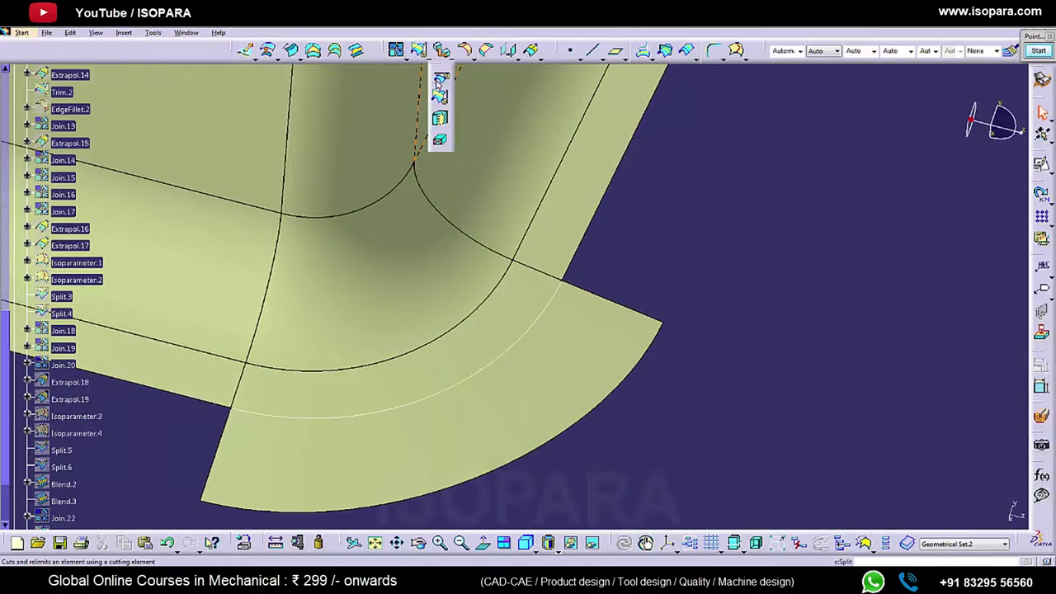
{"action": "left_click", "coordinate": [438, 82]}
{"action": "left_click", "coordinate": [487, 300]}
{"action": "left_click", "coordinate": [563, 296]}
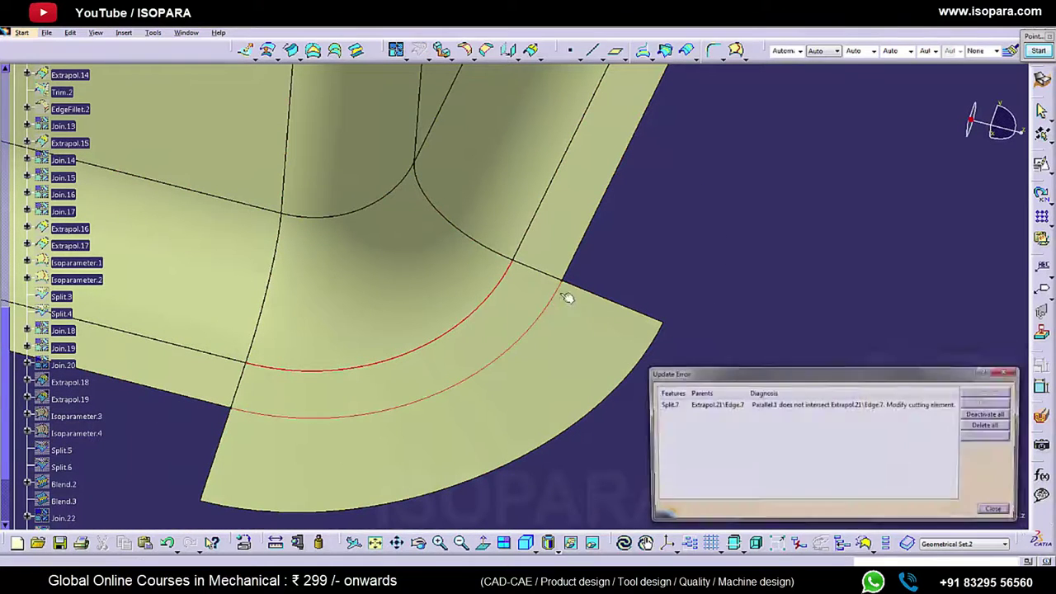
{"action": "key", "text": "Escape"}
{"action": "key", "text": "Escape"}
Split Extrapol.21 with the corner's parallel curve, removing the excess flange outside it
{"action": "left_click", "coordinate": [444, 52]}
{"action": "left_click", "coordinate": [528, 293]}
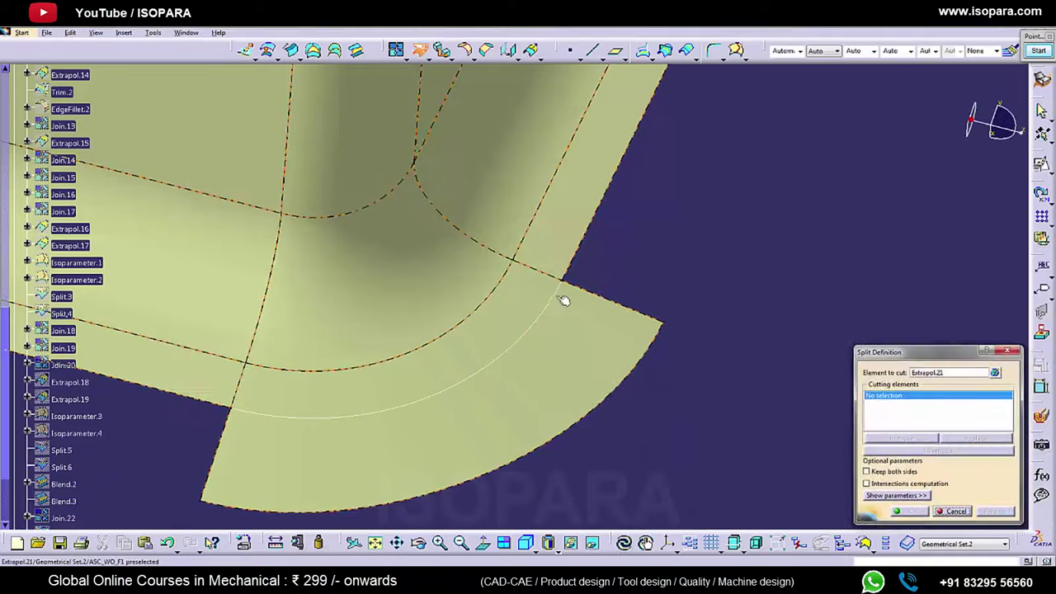
{"action": "left_click", "coordinate": [558, 295]}
{"action": "left_click", "coordinate": [915, 513]}
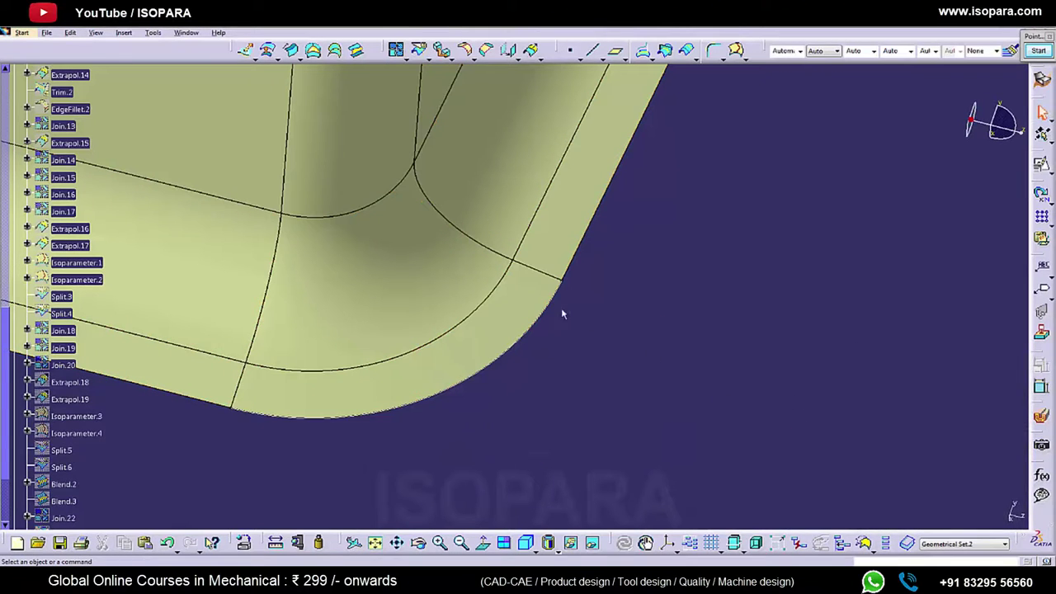
Create a parallel curve offset 3.896 mm from the inner flange edge at the opposite rounded corner, supported on Split.7
{"action": "middle_click_drag", "start_coordinate": [578, 299], "coordinate": [675, 398]}
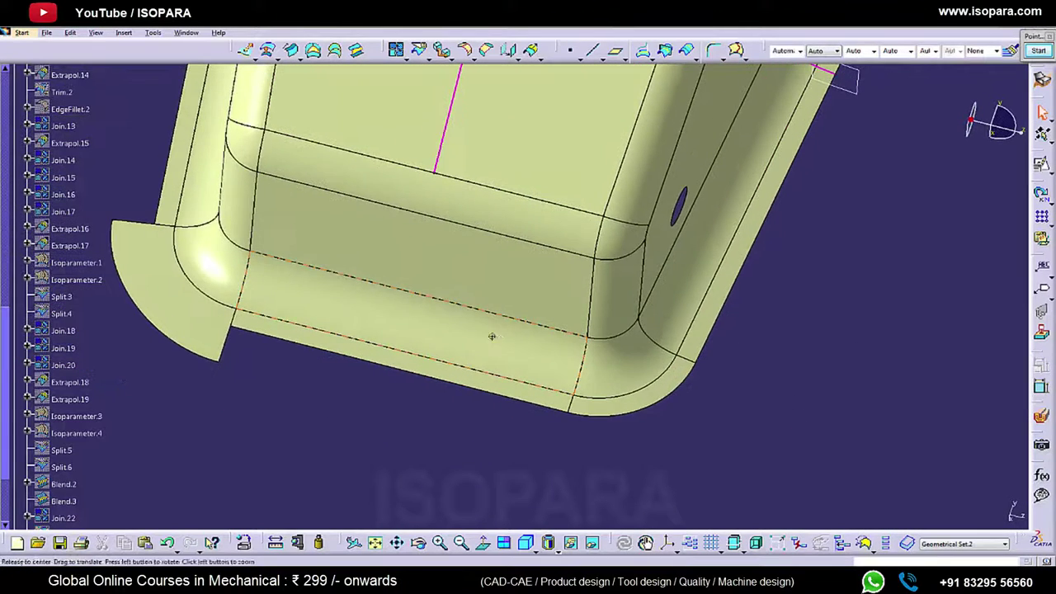
{"action": "middle_click_drag", "start_coordinate": [493, 335], "coordinate": [582, 307]}
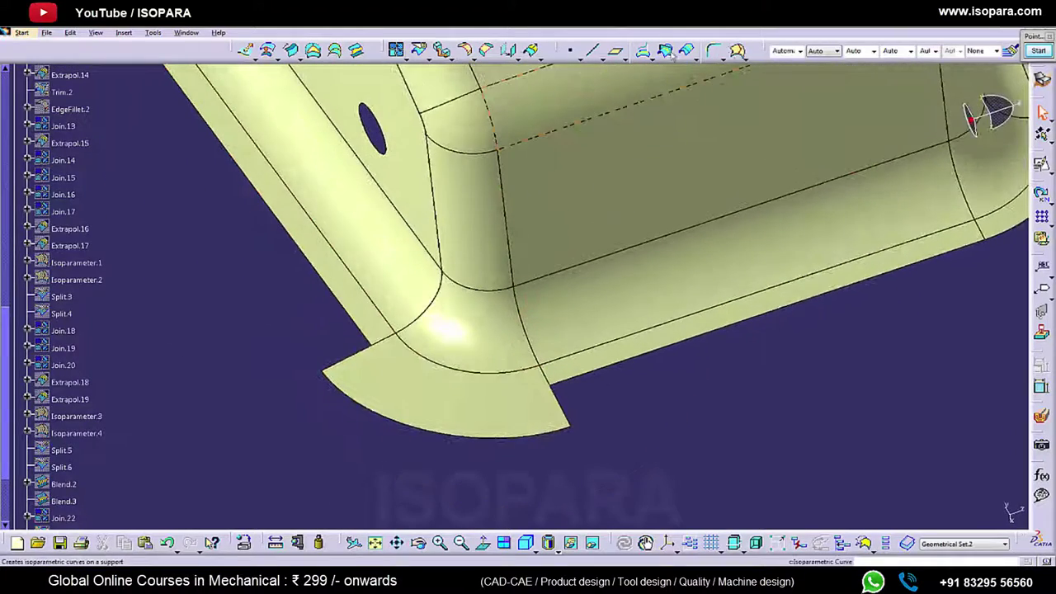
{"action": "left_click", "coordinate": [688, 51]}
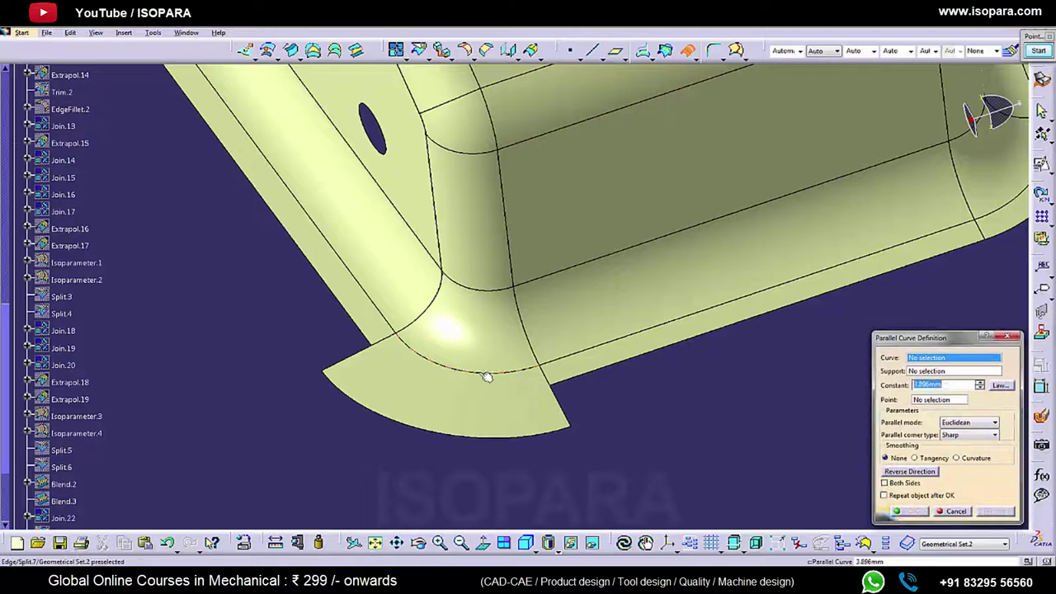
{"action": "left_click", "coordinate": [484, 373]}
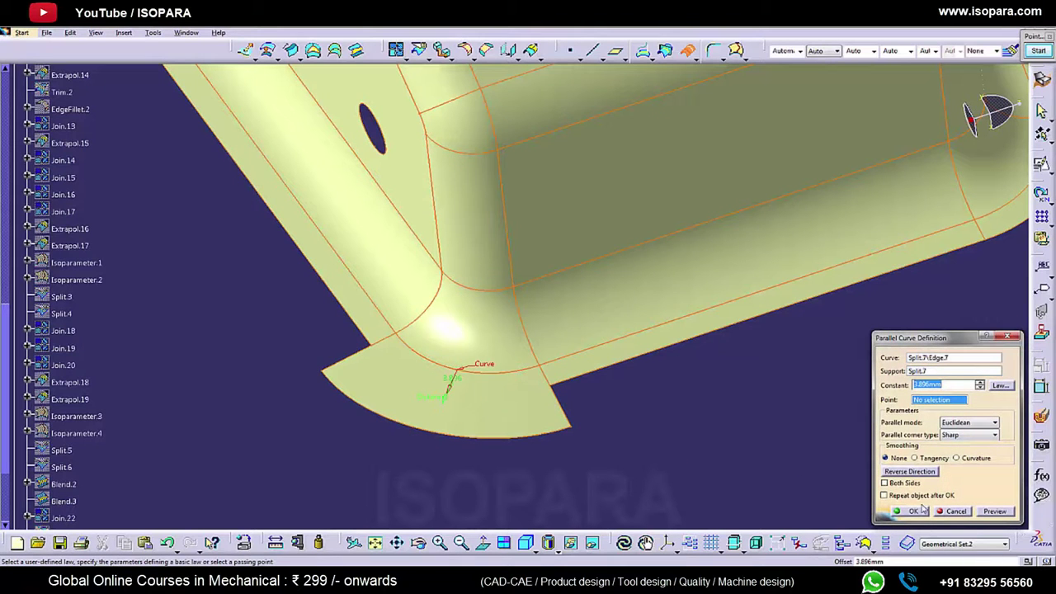
{"action": "left_click", "coordinate": [923, 510]}
Split Split.7 with the second corner's parallel curve to remove the excess flange, and hide that curve
{"action": "middle_click_drag", "start_coordinate": [651, 438], "coordinate": [627, 284]}
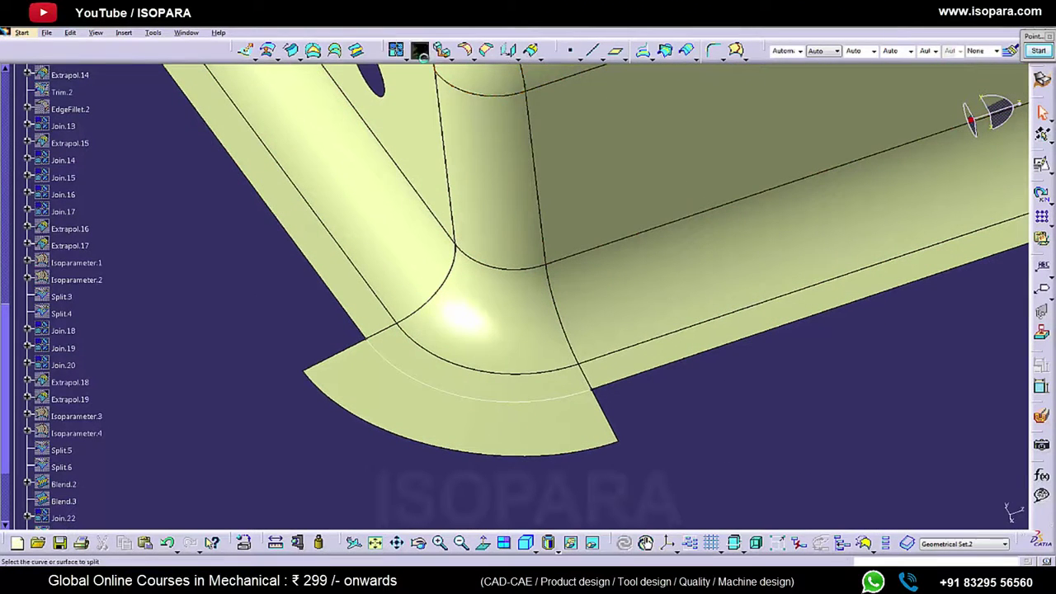
{"action": "left_click", "coordinate": [503, 390]}
{"action": "left_click", "coordinate": [502, 400]}
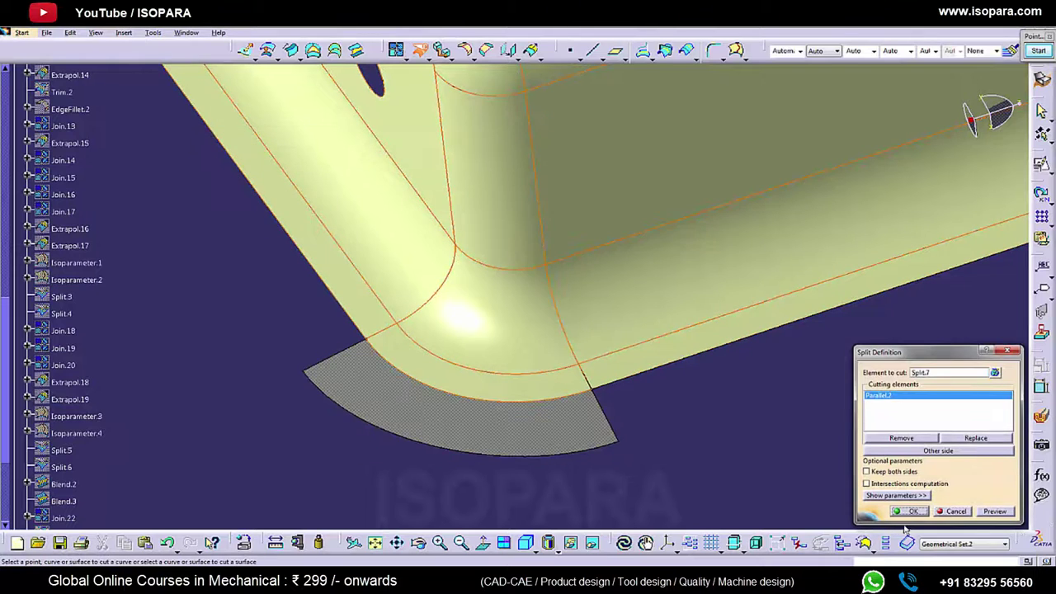
{"action": "left_click", "coordinate": [908, 512]}
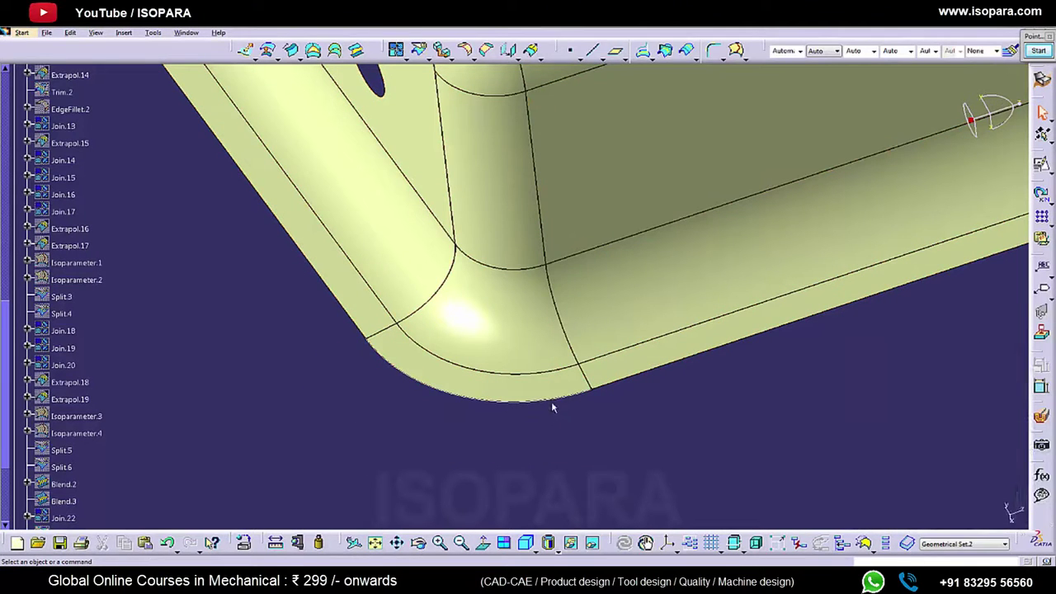
{"action": "right_click", "coordinate": [553, 403]}
{"action": "left_click", "coordinate": [587, 216]}
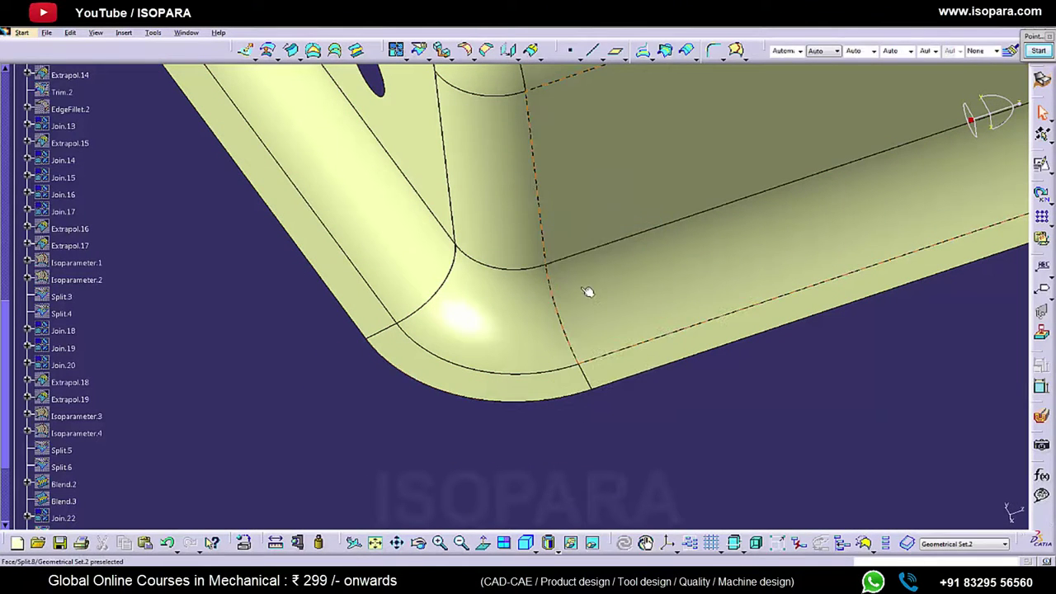
Join Split.8 with a merging distance of 0.01 mm, previewing its free boundaries
{"action": "middle_click_drag", "start_coordinate": [588, 293], "coordinate": [585, 376]}
{"action": "left_click", "coordinate": [442, 51]}
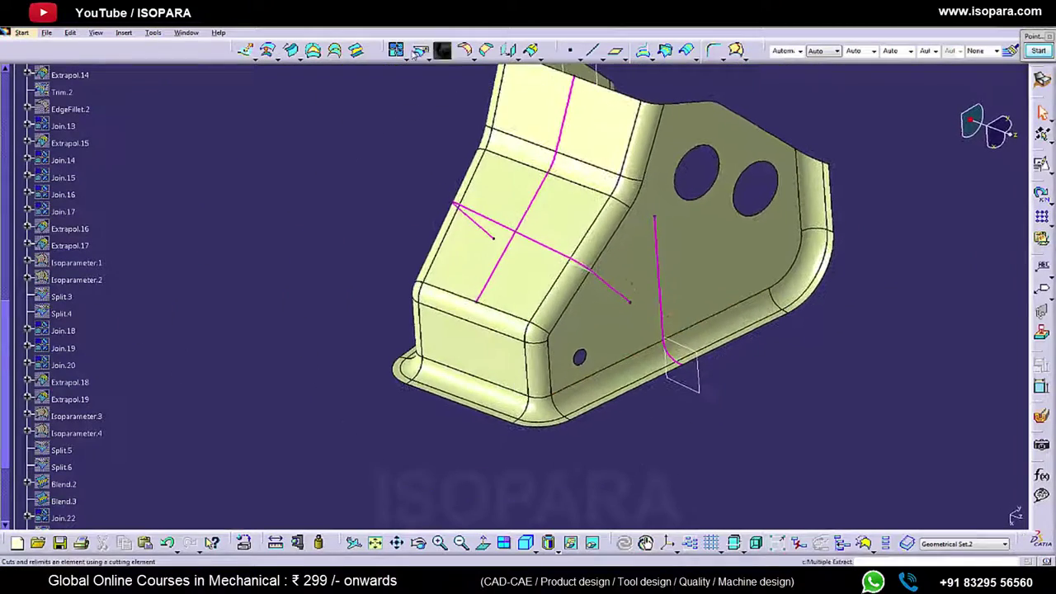
{"action": "left_click", "coordinate": [664, 213]}
{"action": "right_click", "coordinate": [840, 359]}
{"action": "left_click", "coordinate": [868, 338]}
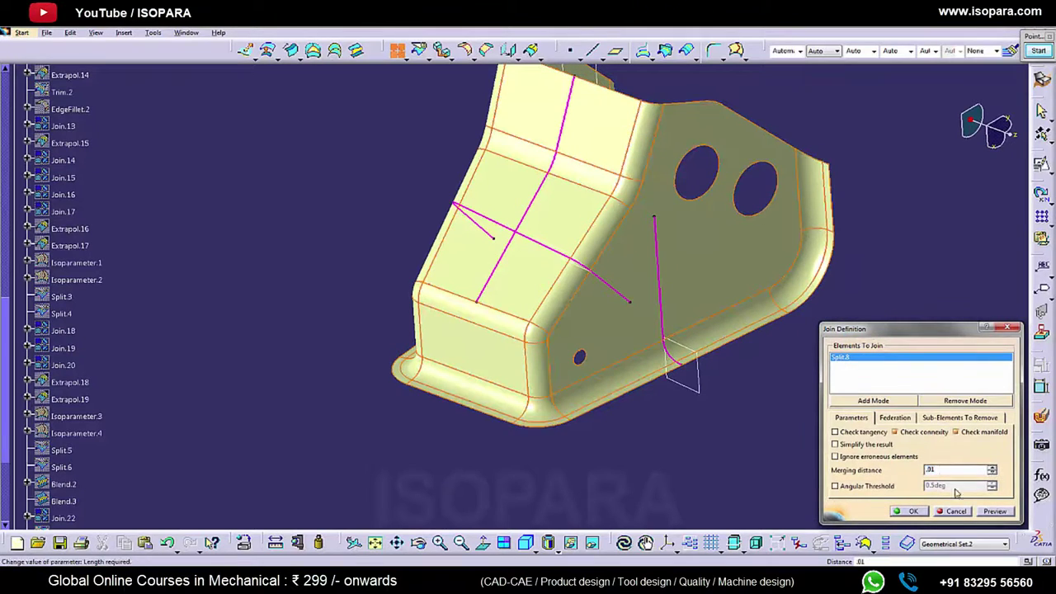
{"action": "left_click", "coordinate": [984, 513]}
{"action": "middle_click_drag", "start_coordinate": [730, 363], "coordinate": [792, 413]}
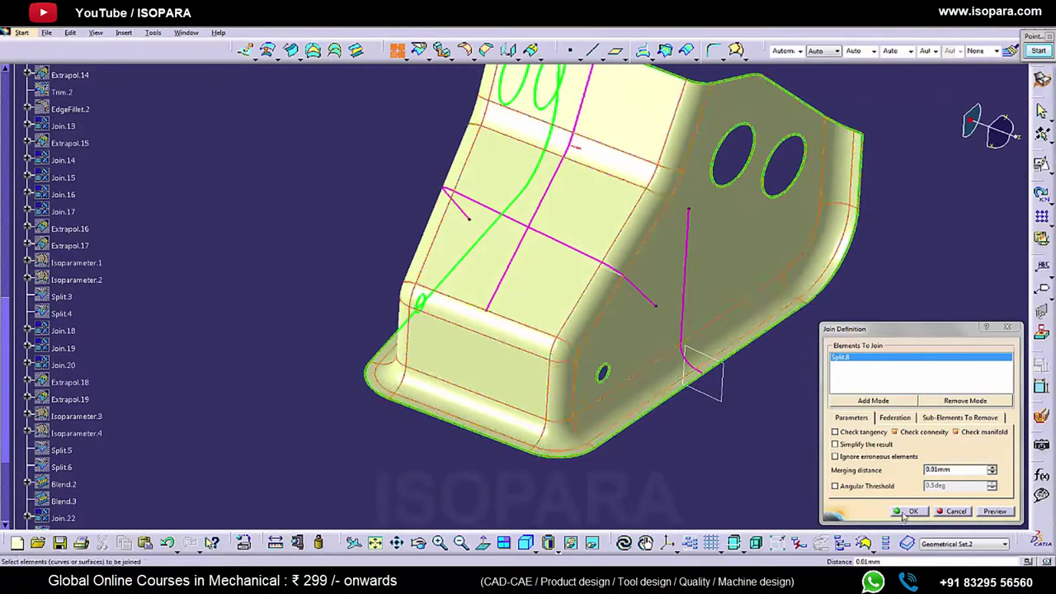
{"action": "left_click", "coordinate": [903, 514]}
{"action": "middle_click_drag", "start_coordinate": [577, 396], "coordinate": [571, 363]}
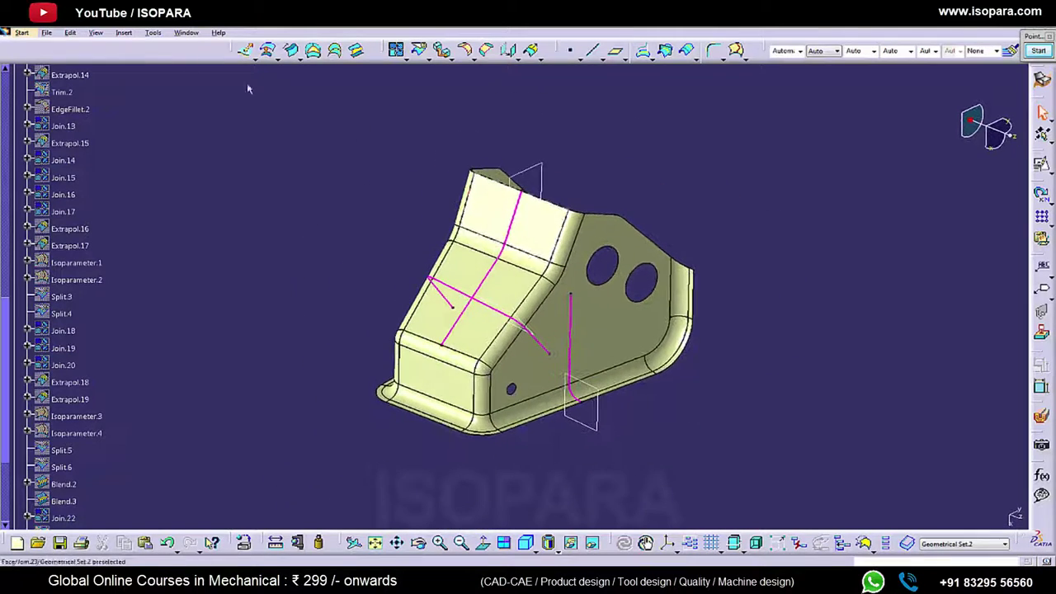
Adjust the direction of the single light source illuminating the bracket
{"action": "left_click", "coordinate": [96, 33]}
{"action": "left_click", "coordinate": [130, 314]}
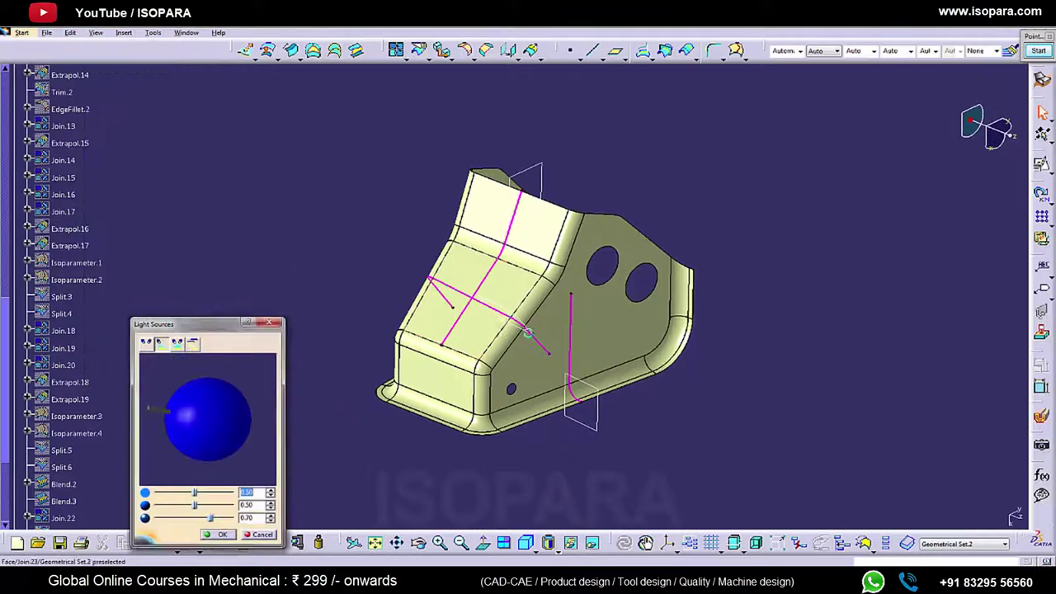
{"action": "left_click_drag", "start_coordinate": [150, 412], "coordinate": [144, 427]}
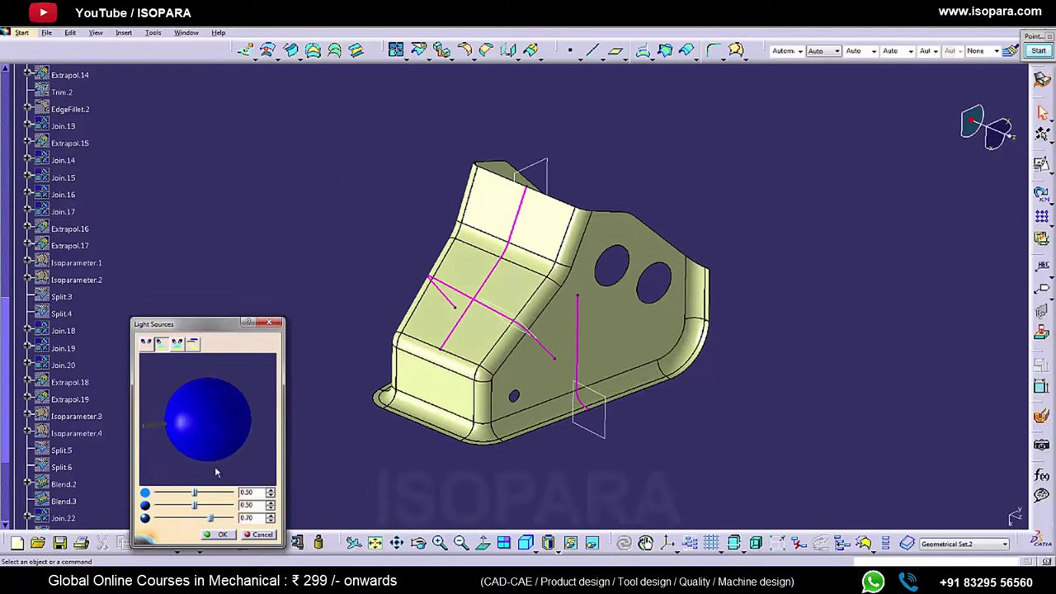
{"action": "left_click", "coordinate": [221, 537]}
Display the bracket in shading mode without edges
{"action": "middle_click_drag", "start_coordinate": [520, 401], "coordinate": [573, 302]}
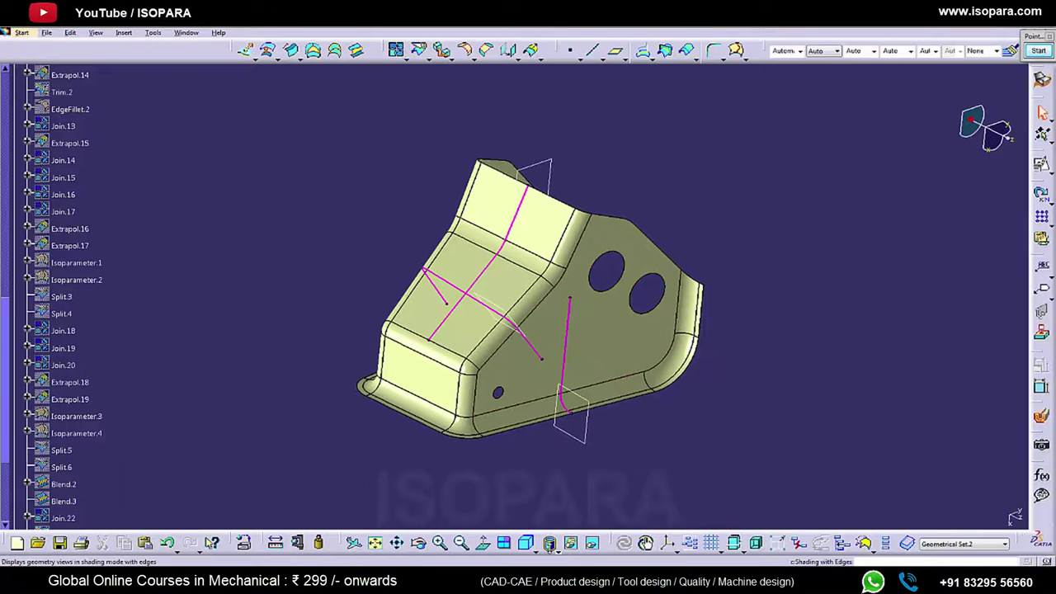
{"action": "left_click", "coordinate": [551, 546]}
{"action": "mouse_move", "coordinate": [599, 382]}
{"action": "middle_mouse_down"}
{"action": "mouse_move", "coordinate": [453, 377]}
{"action": "mouse_move", "coordinate": [592, 363]}
{"action": "mouse_move", "coordinate": [561, 352]}
{"action": "mouse_move", "coordinate": [693, 342]}
{"action": "mouse_move", "coordinate": [477, 354]}
{"action": "mouse_move", "coordinate": [532, 353]}
{"action": "mouse_move", "coordinate": [549, 336]}
{"action": "middle_mouse_up"}
Select Join.23 and display the model in shading mode with edges
{"action": "scroll", "coordinate": [549, 336], "scroll_direction": "down", "scroll_amount": 1}
{"action": "scroll", "coordinate": [550, 336], "scroll_direction": "down", "scroll_amount": 3}
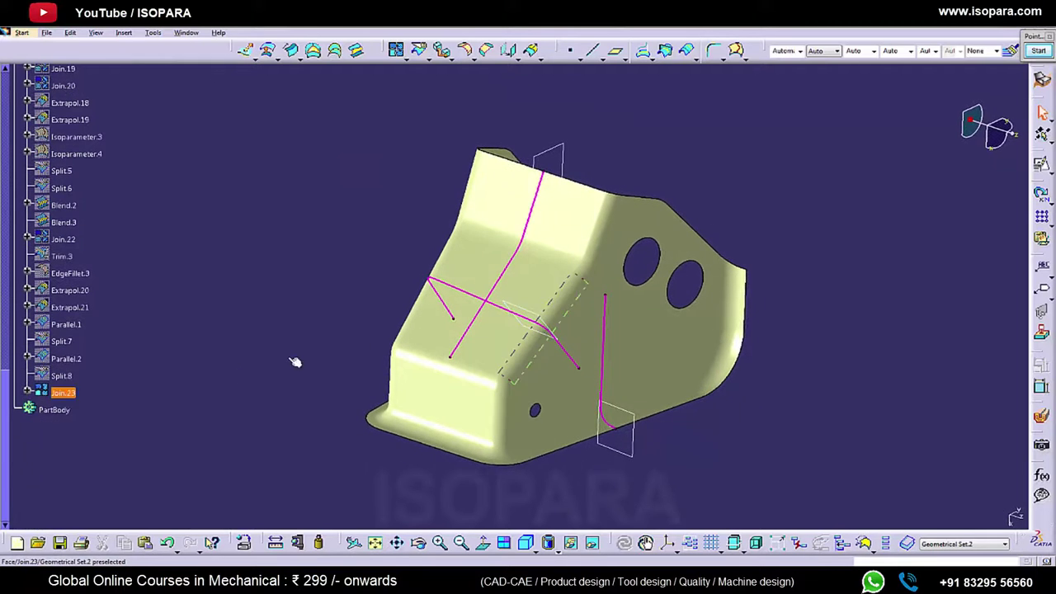
{"action": "left_click", "coordinate": [73, 393]}
{"action": "left_click", "coordinate": [548, 543]}
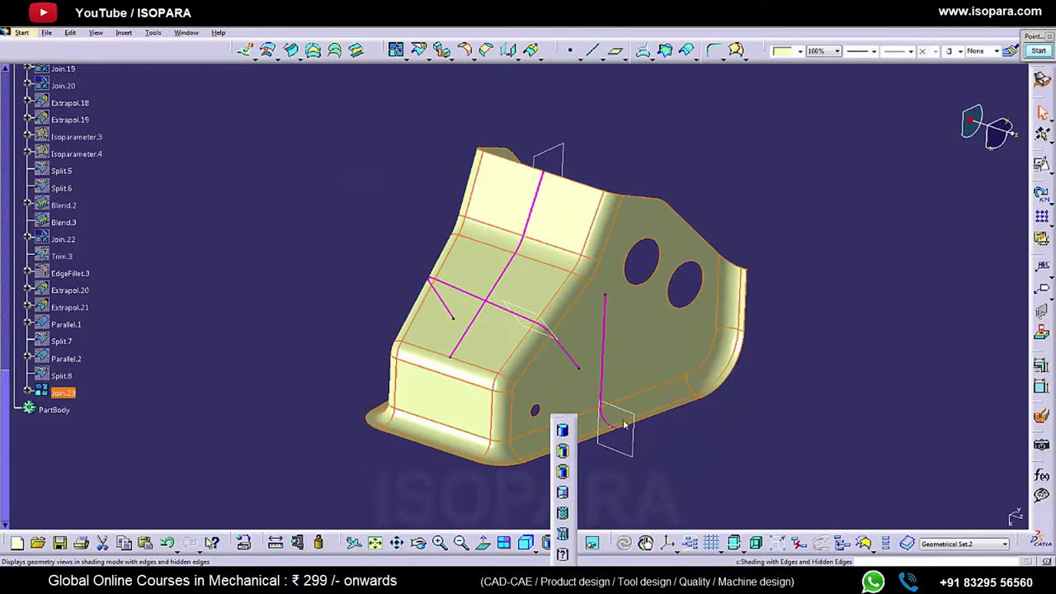
{"action": "middle_click_drag", "start_coordinate": [624, 424], "coordinate": [602, 434]}
Set Join.23's line thickness to 0.13 mm and its colour to a light orange-tan
{"action": "left_click", "coordinate": [874, 51]}
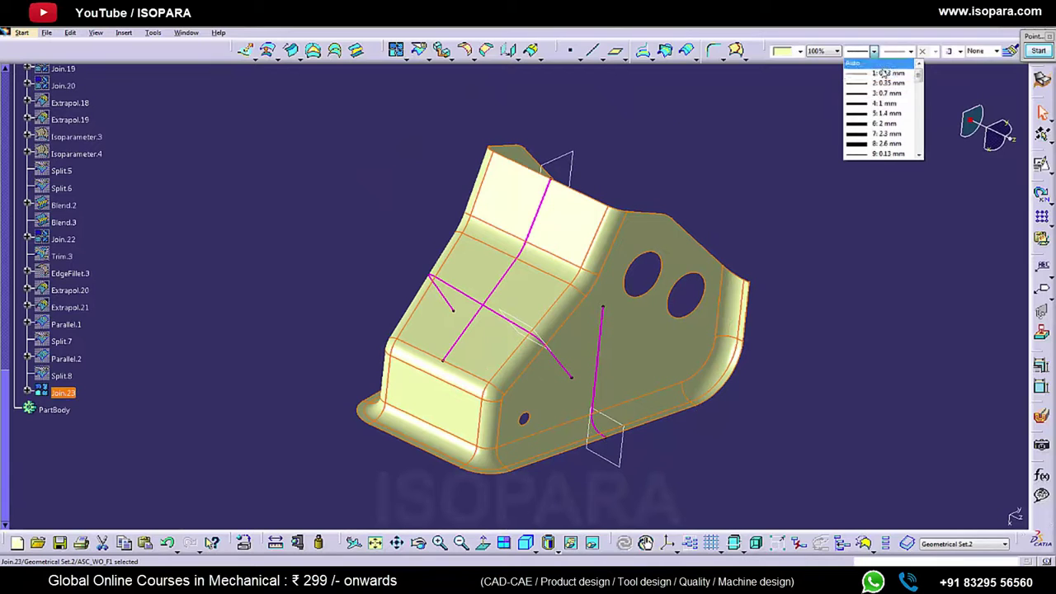
{"action": "left_click", "coordinate": [884, 73]}
{"action": "left_click", "coordinate": [800, 51]}
{"action": "left_click", "coordinate": [790, 217]}
{"action": "left_click", "coordinate": [736, 236]}
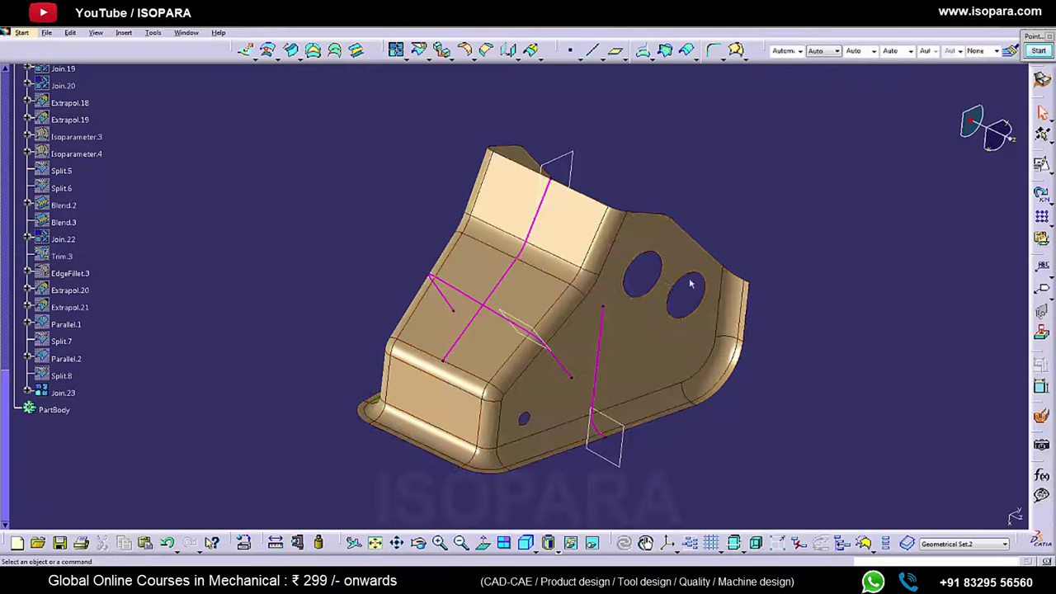
{"action": "middle_click_drag", "start_coordinate": [624, 217], "coordinate": [551, 302]}
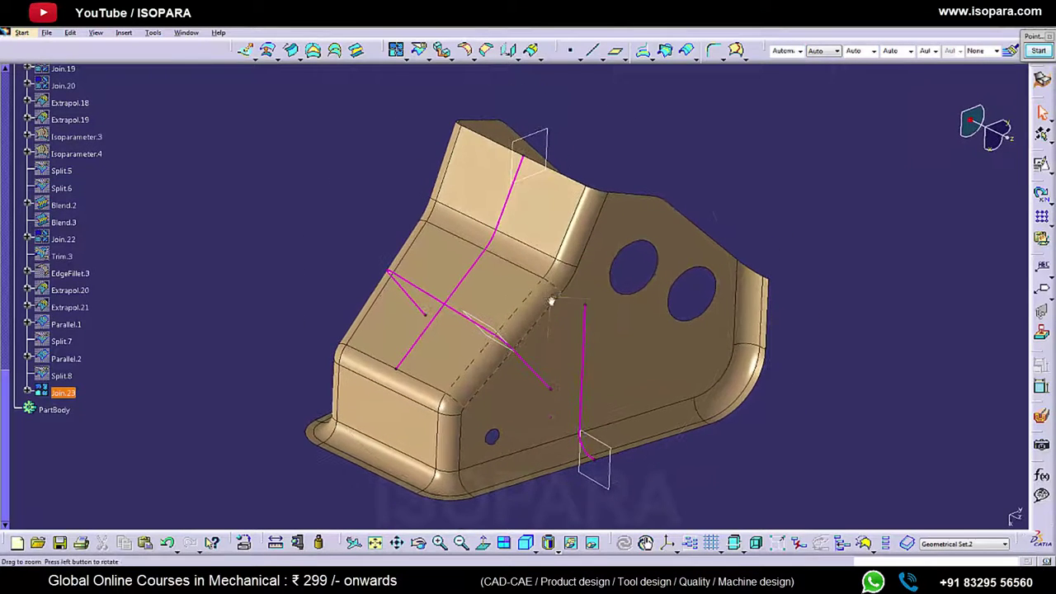